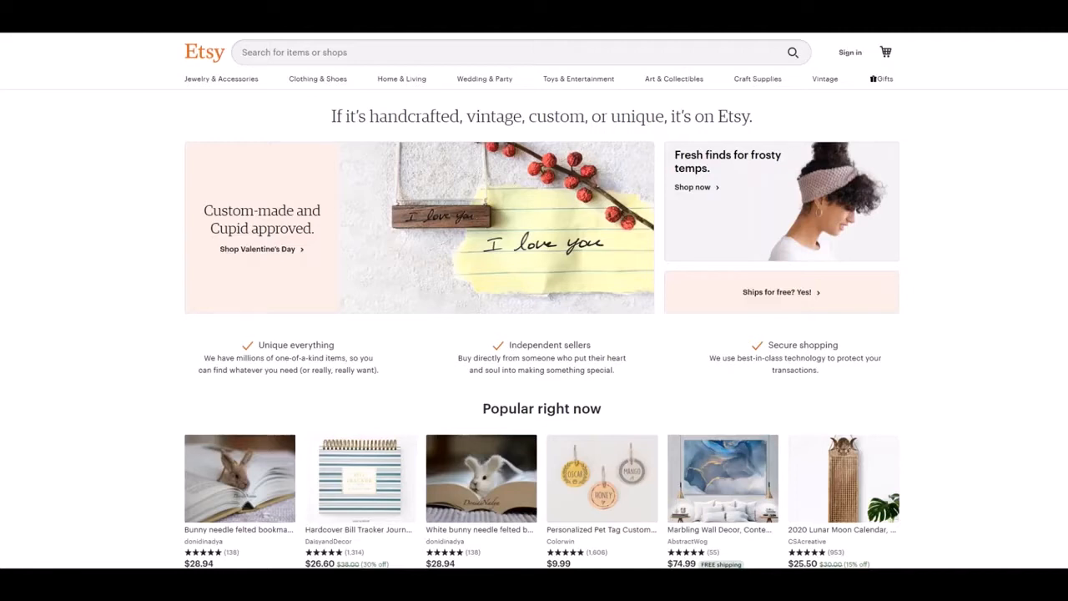
Go to the Sell on Etsy page and start opening a new Etsy shop
{"action": "scroll", "coordinate": [1040, 377], "scroll_direction": "down", "scroll_amount": 20}
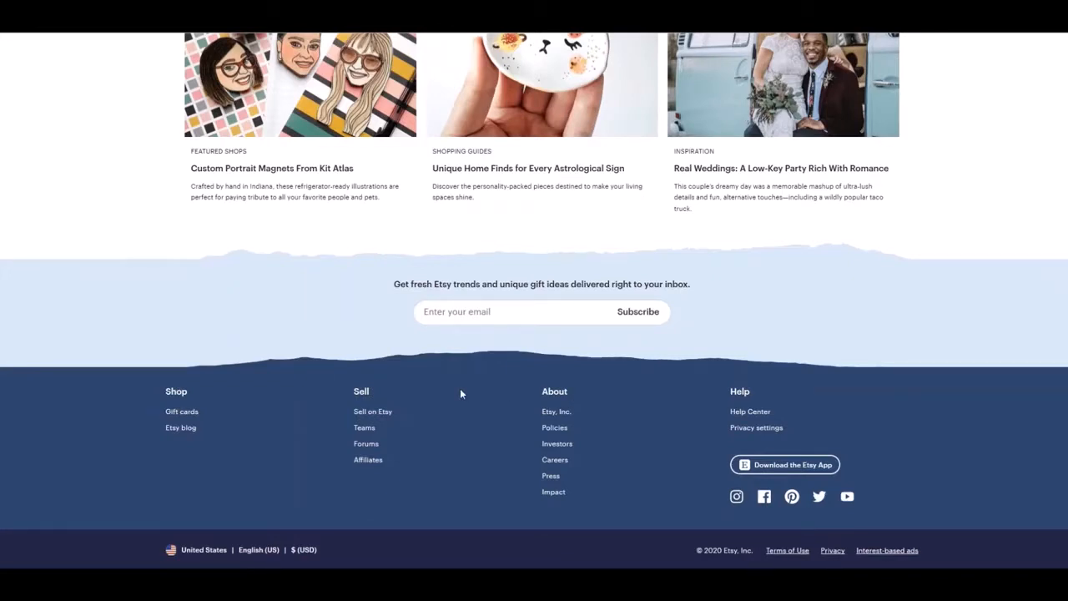
{"action": "left_click", "coordinate": [373, 413]}
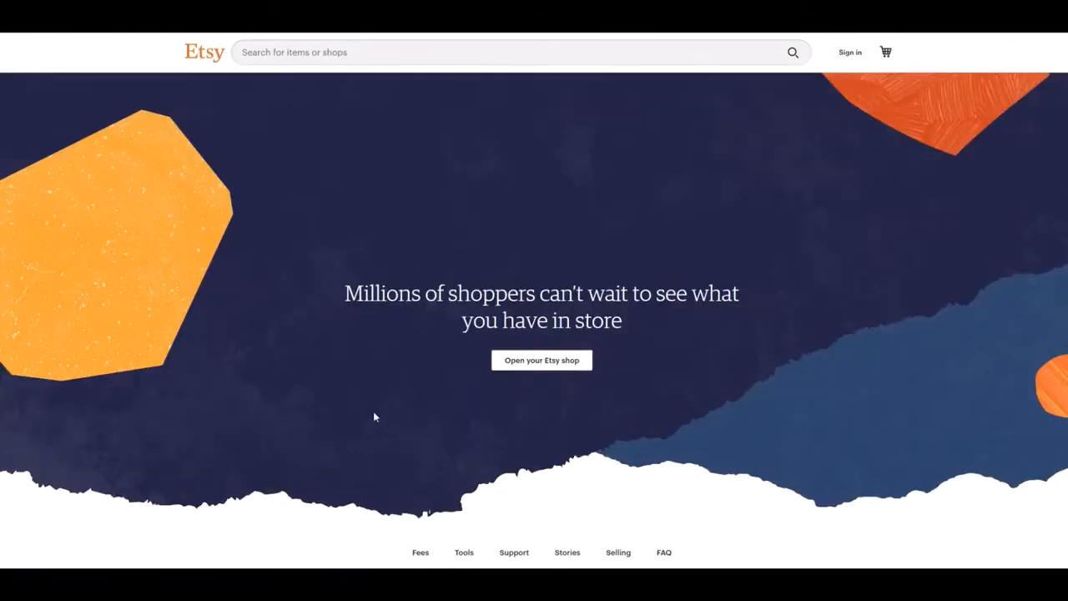
{"action": "left_click", "coordinate": [542, 359]}
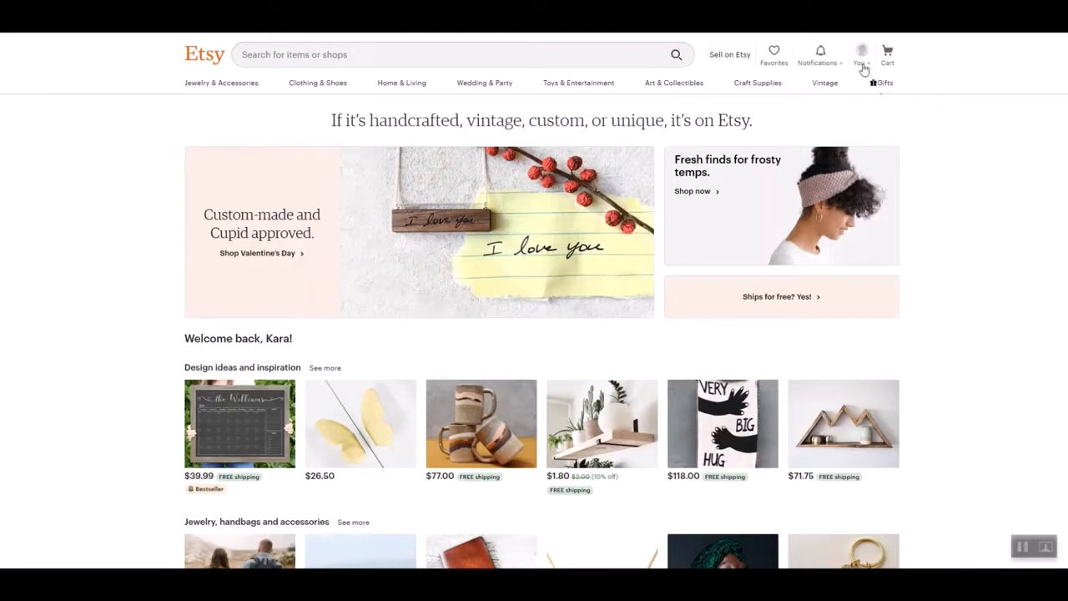
{"action": "left_click", "coordinate": [729, 56]}
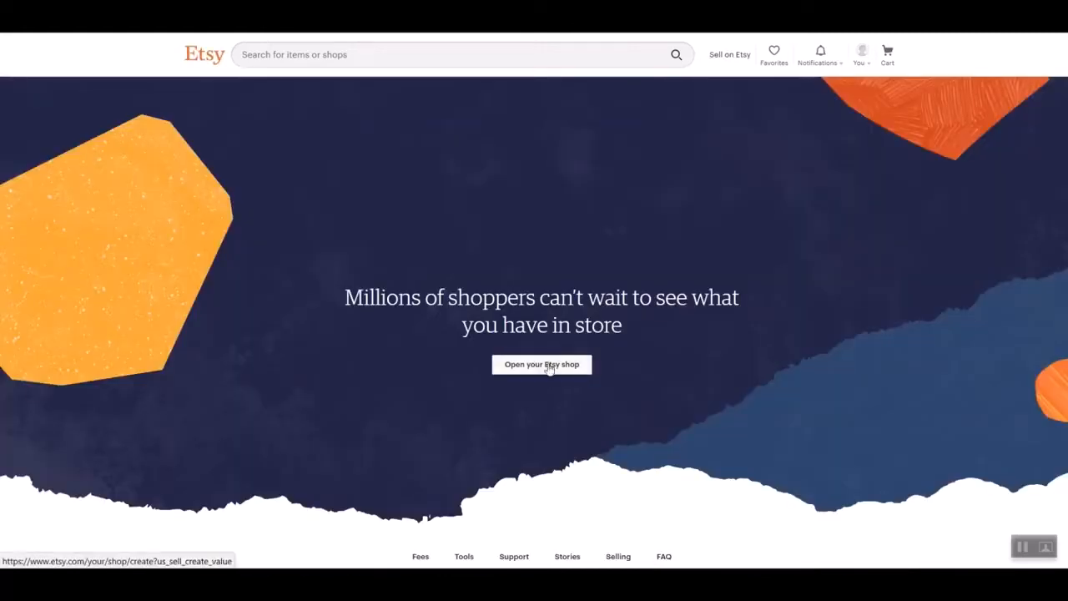
{"action": "left_click", "coordinate": [543, 364]}
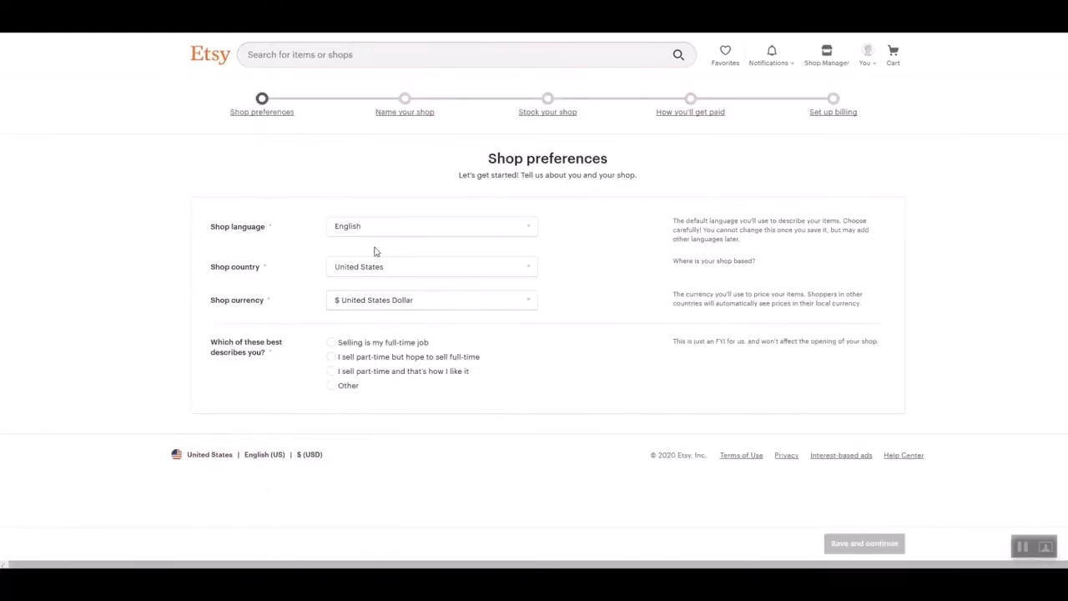
Describe the seller as "Selling is my full-time job" in the shop preferences and save them
{"action": "left_click", "coordinate": [332, 372]}
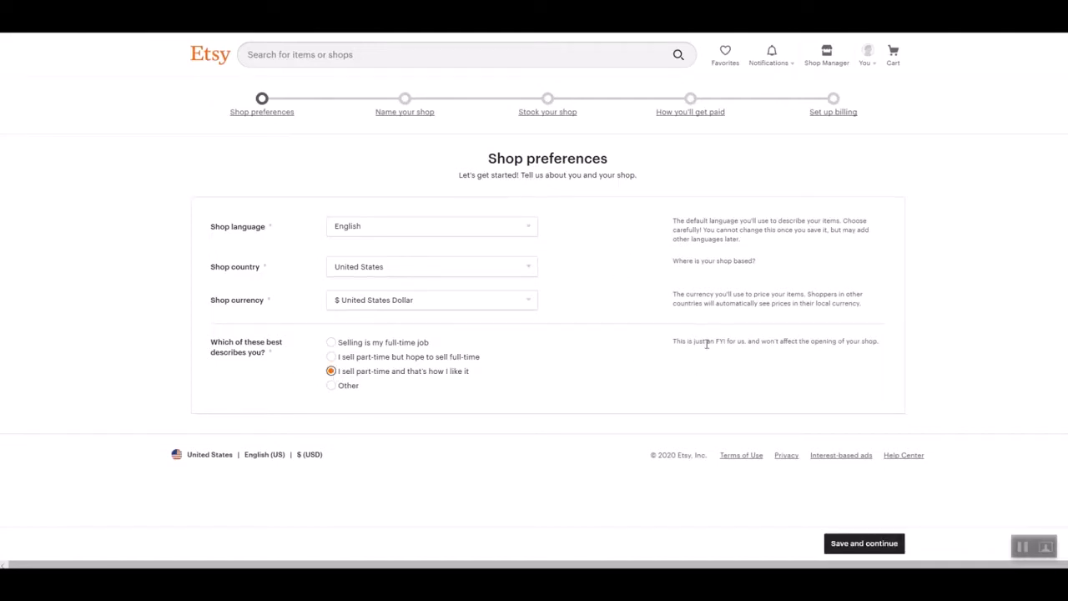
{"action": "left_click_drag", "start_coordinate": [677, 341], "coordinate": [879, 345]}
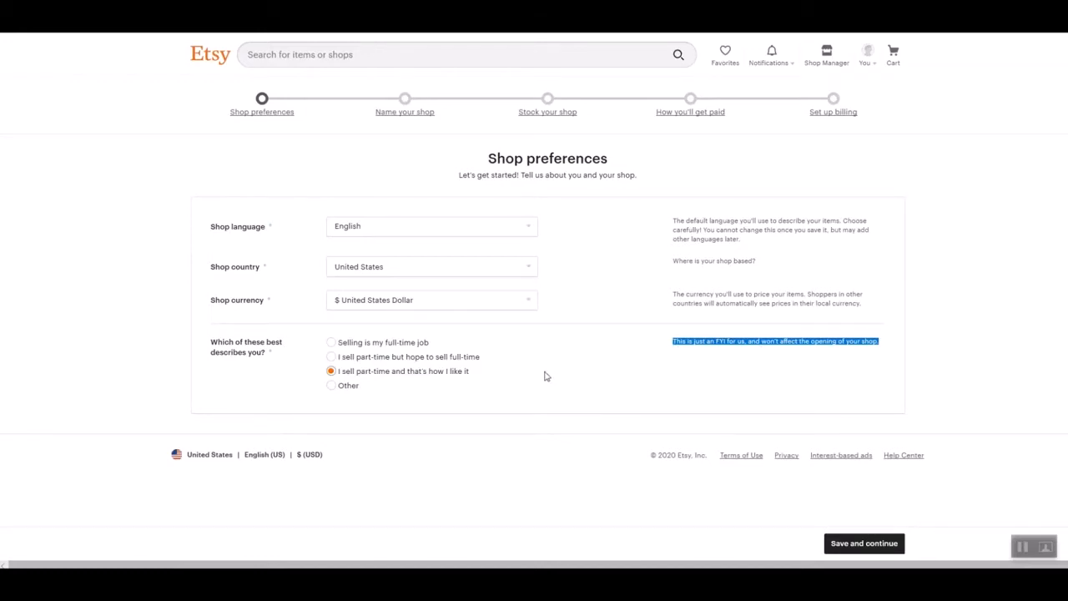
{"action": "left_click", "coordinate": [332, 343]}
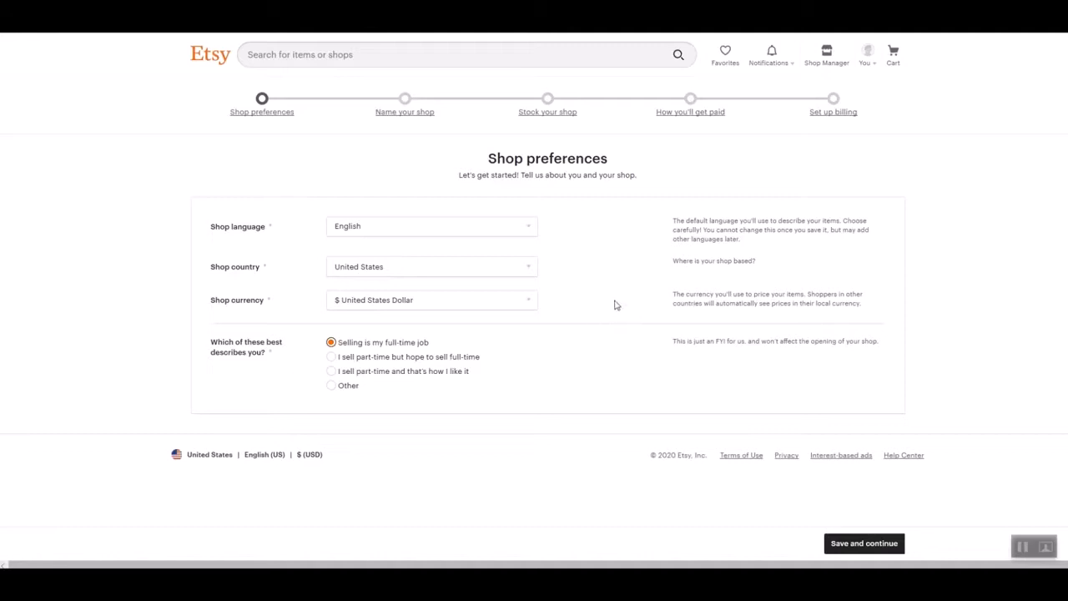
{"action": "left_click", "coordinate": [857, 546]}
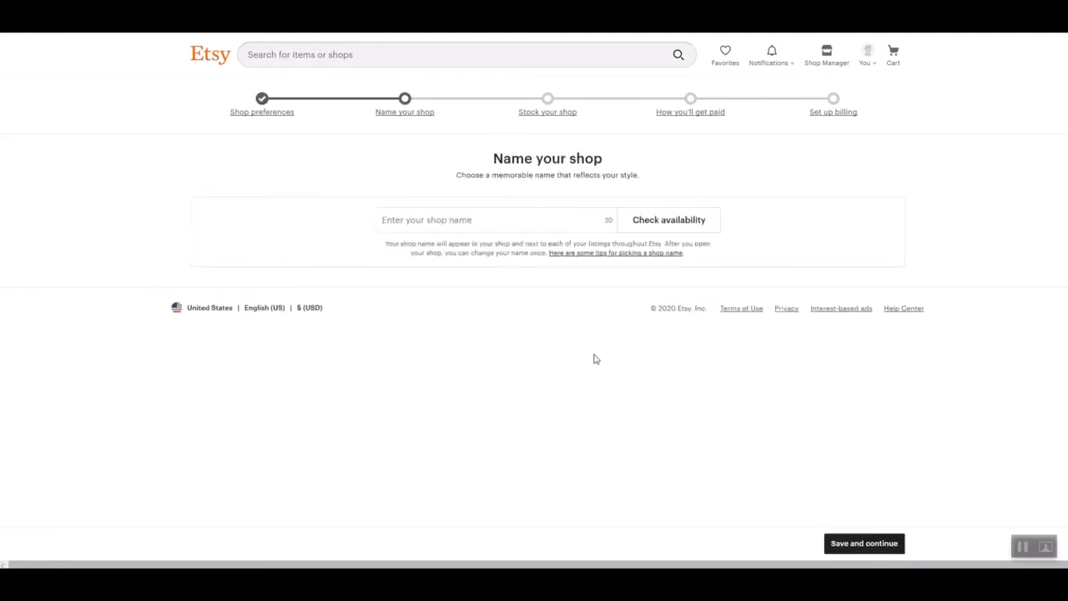
Enter "Heres The Thing" as the shop name and check its availability
{"action": "left_click", "coordinate": [402, 220]}
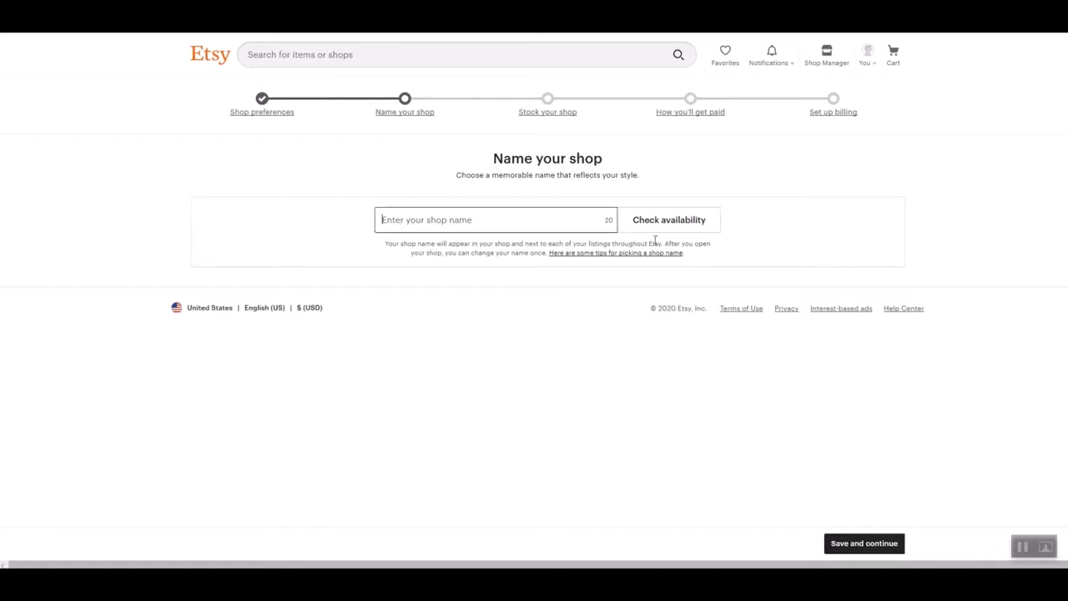
{"action": "type", "text": "Heres The Thing"}
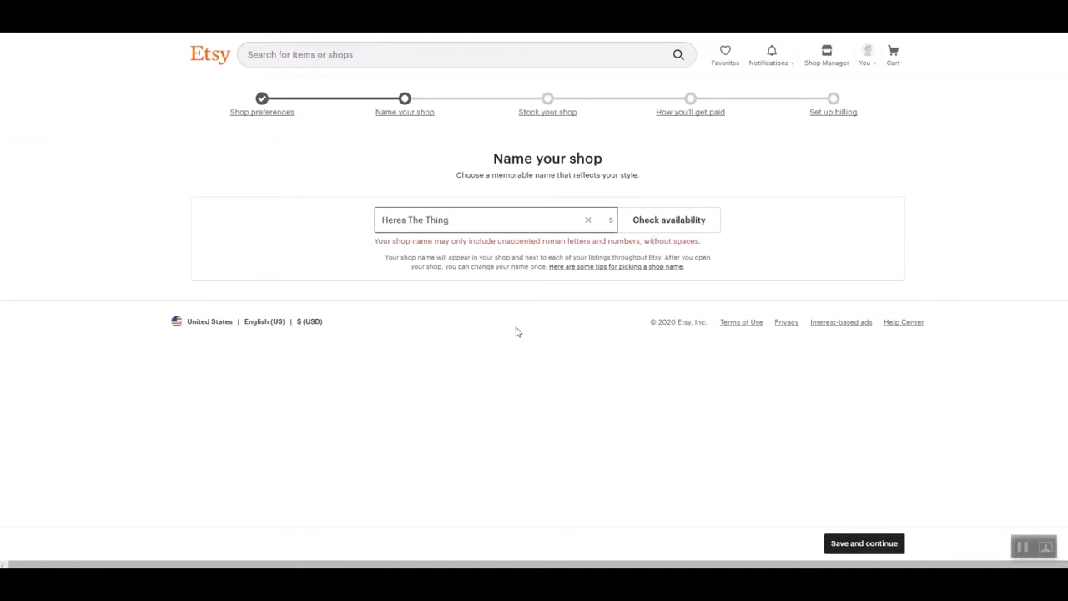
{"action": "left_click", "coordinate": [659, 223]}
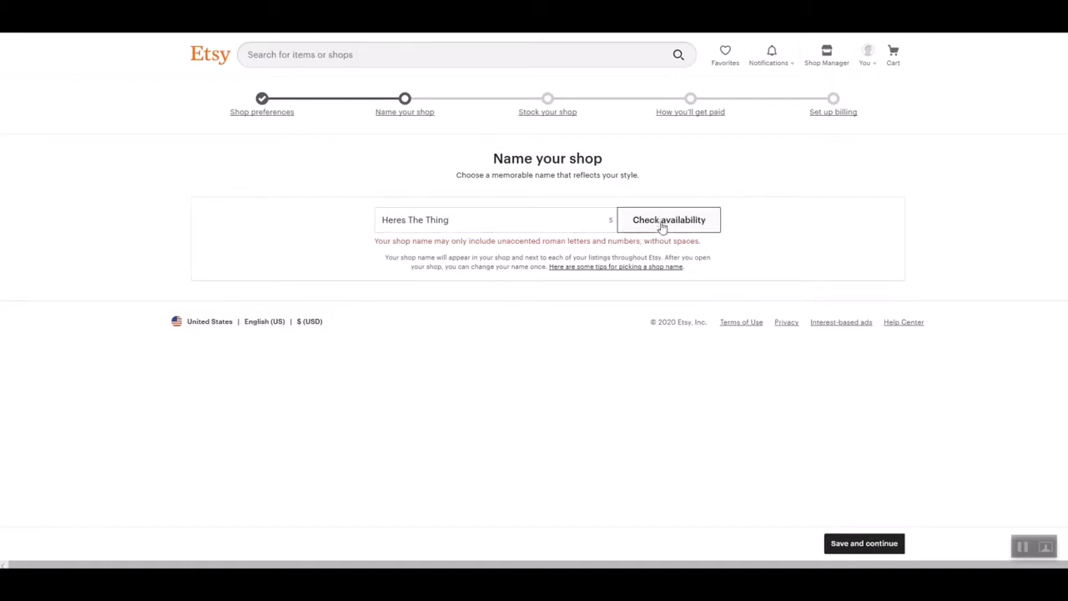
Remove the spaces so the shop name reads HeresTheThing and check its availability
{"action": "left_click", "coordinate": [408, 219]}
{"action": "key", "text": "BackSpace"}
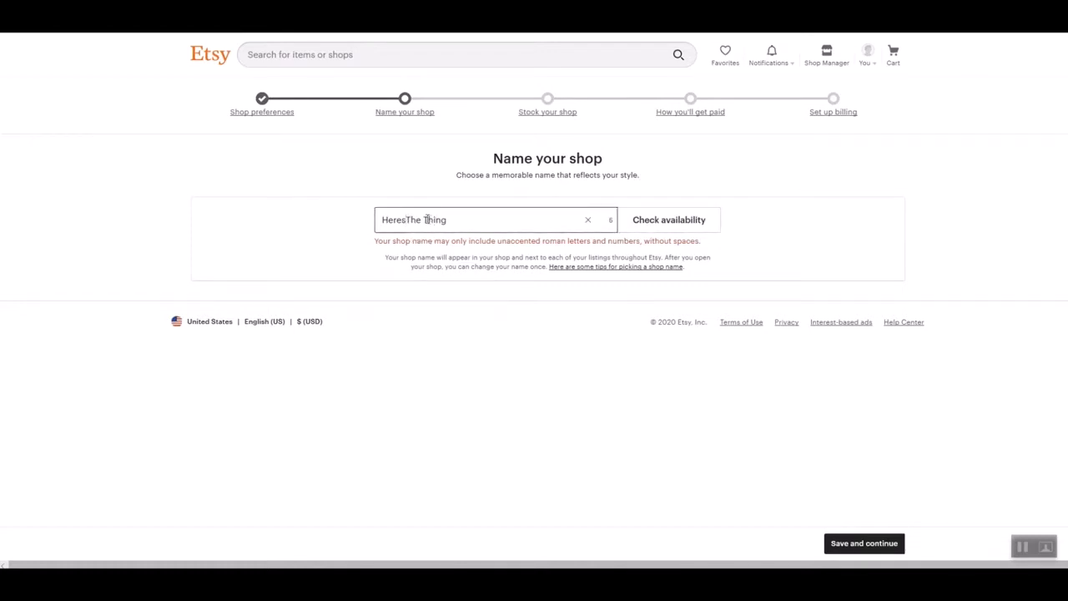
{"action": "left_click", "coordinate": [426, 220]}
{"action": "key", "text": "BackSpace"}
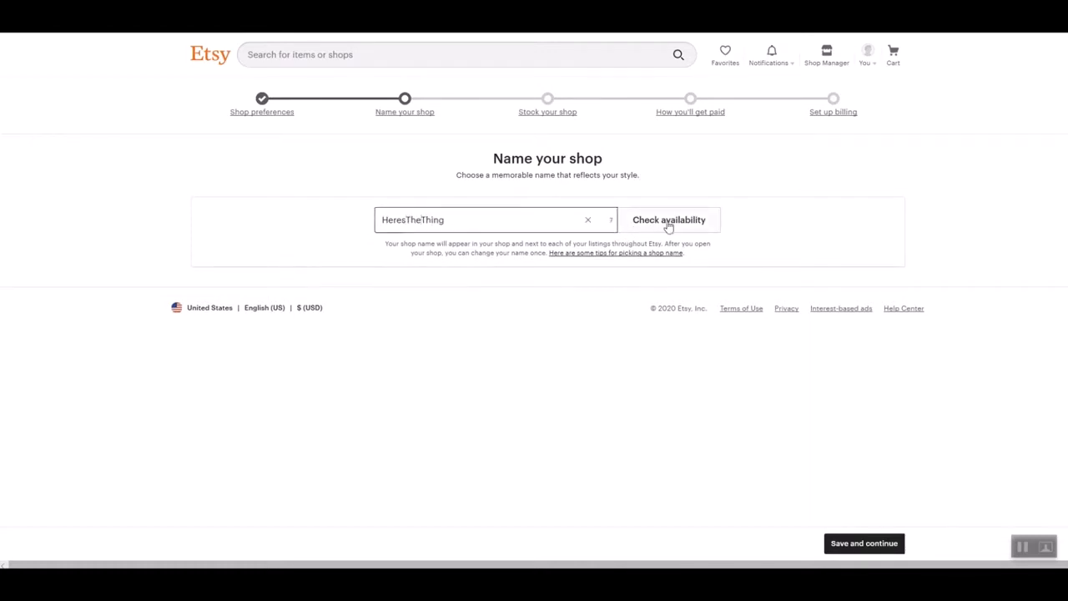
{"action": "left_click", "coordinate": [668, 225]}
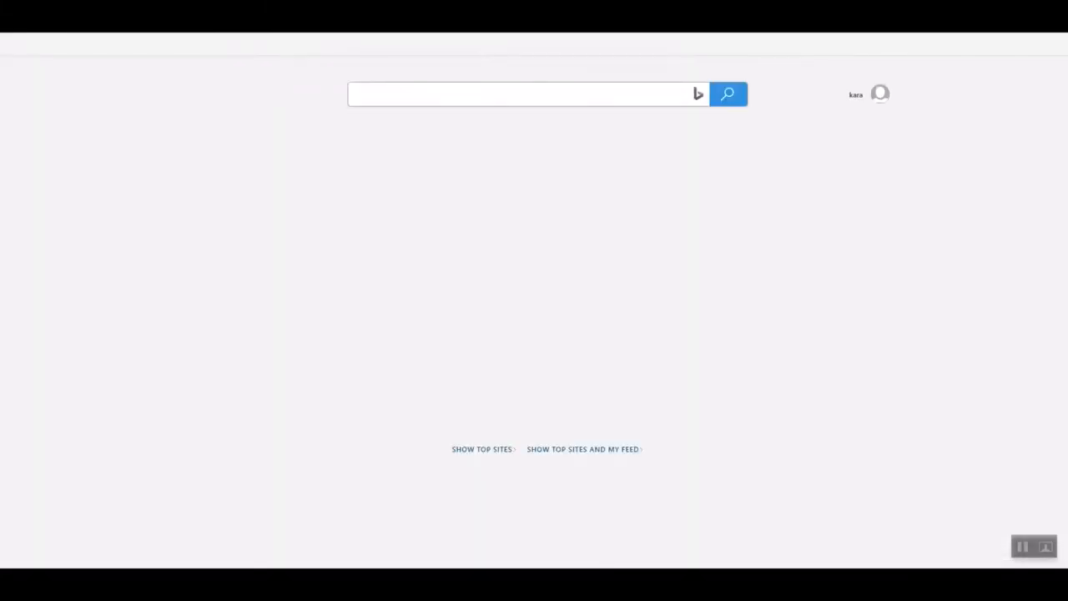
Open the Etsy home page separately and enter "heresthething" as the search for items or shops
{"action": "left_click", "coordinate": [192, 48]}
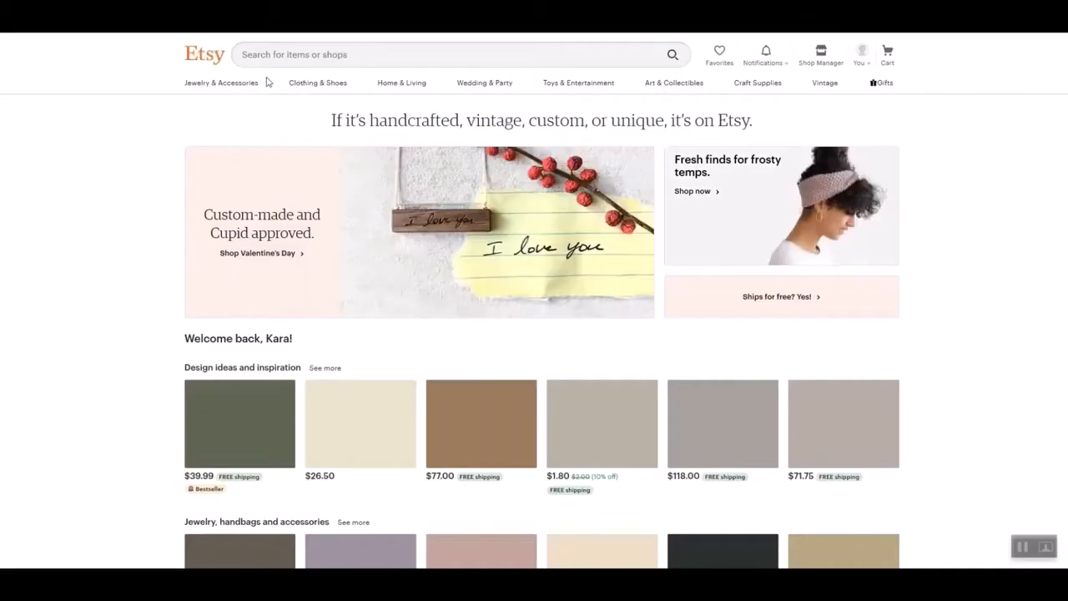
{"action": "left_click", "coordinate": [286, 55]}
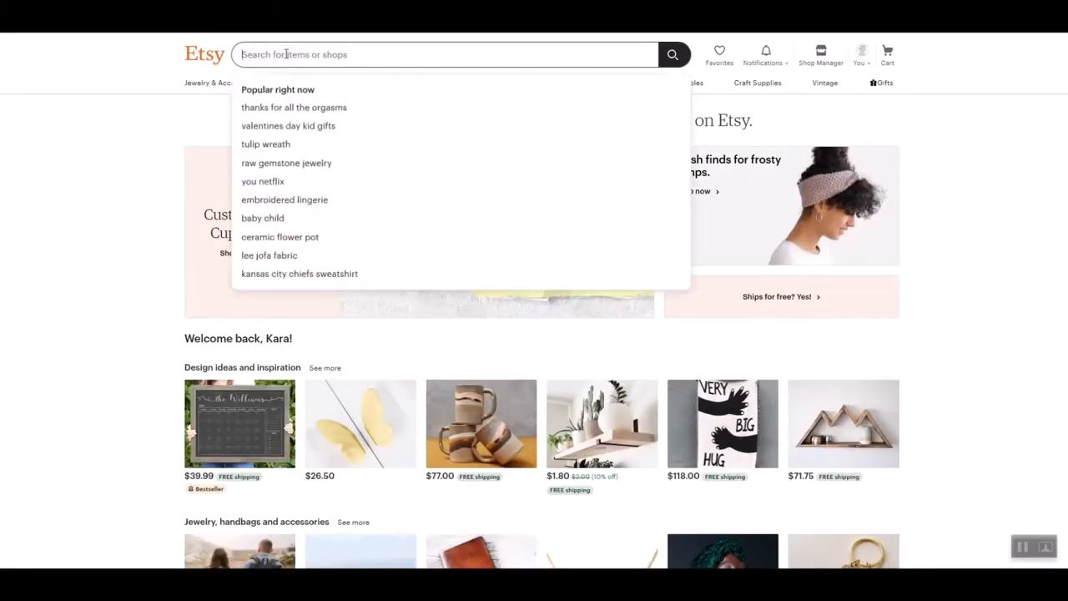
{"action": "type", "text": "heresthething"}
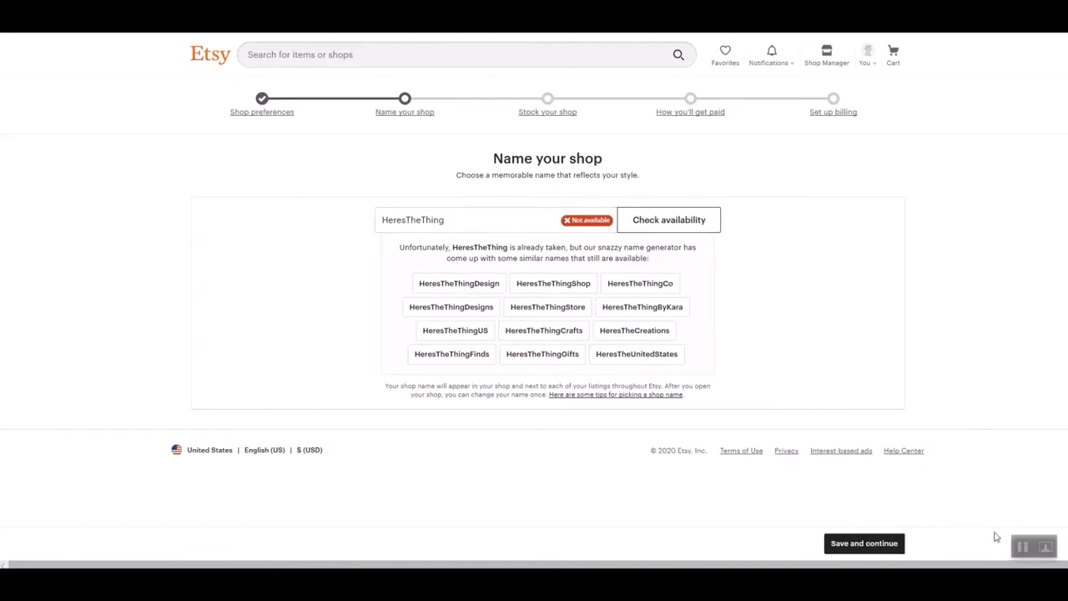
Use CircusPigVintage as the shop name and save it to continue to stocking the shop
{"action": "left_click", "coordinate": [1022, 546]}
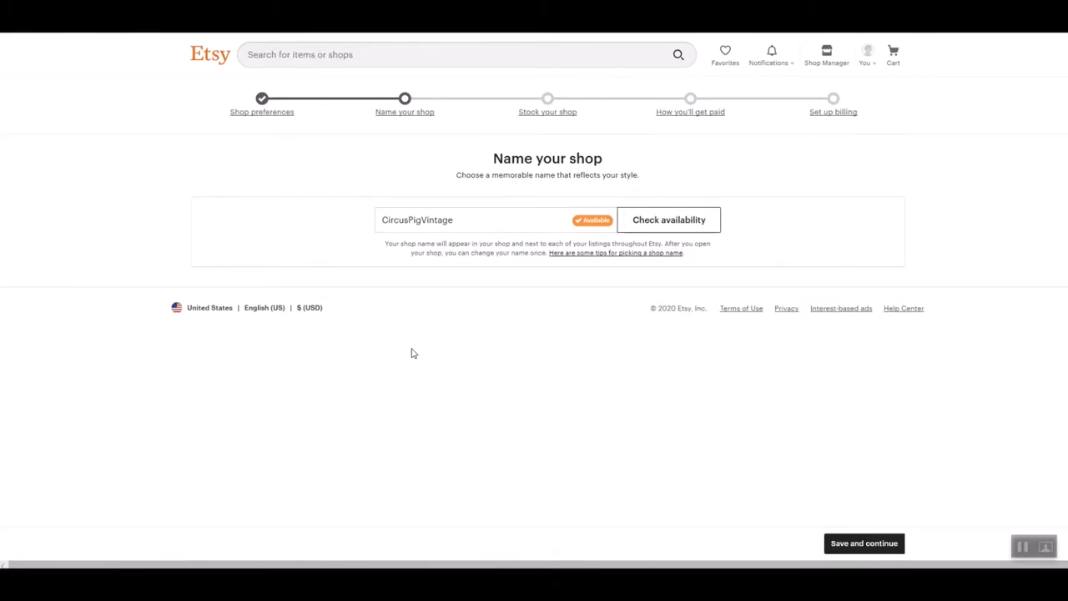
{"action": "left_click", "coordinate": [862, 547]}
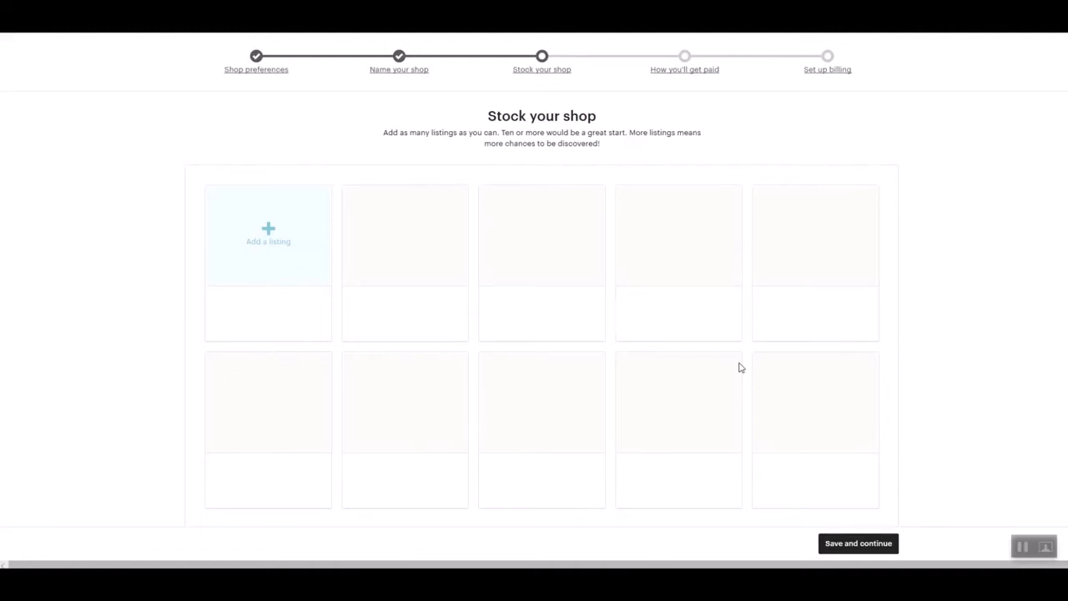
Start adding the first listing to stock the shop
{"action": "left_click", "coordinate": [853, 545]}
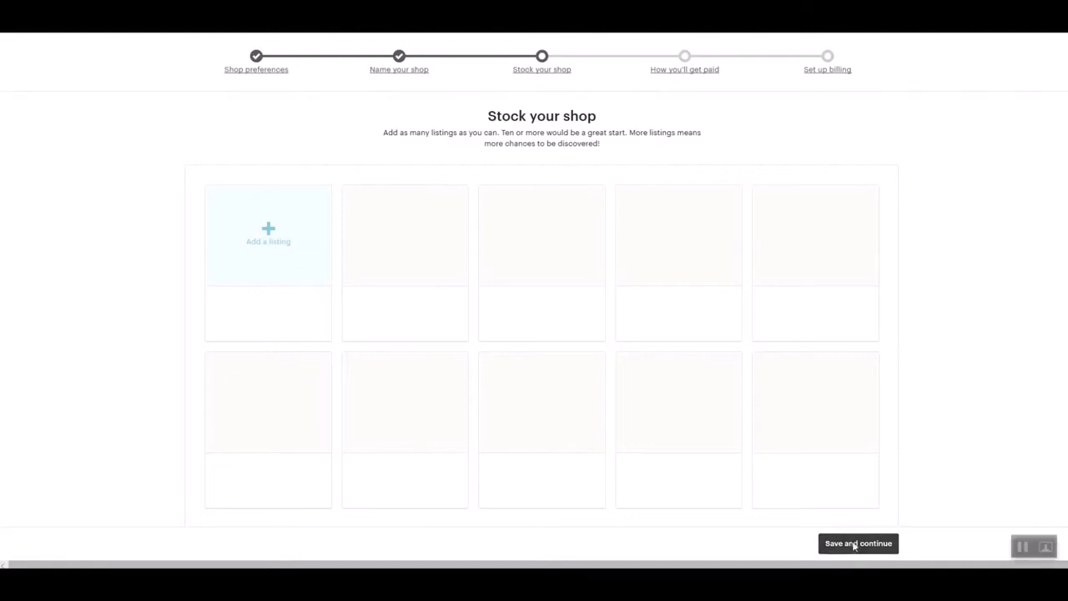
{"action": "left_click", "coordinate": [267, 231]}
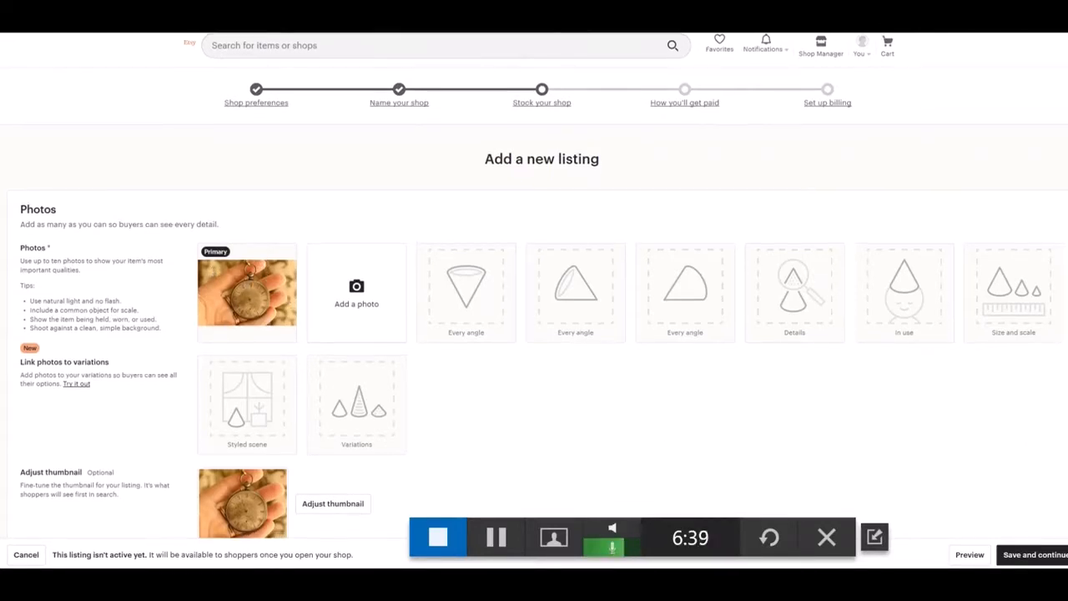
Try to save the new listing with only its photo and examine which listing details are required
{"action": "scroll", "coordinate": [985, 522], "scroll_direction": "down", "scroll_amount": 1}
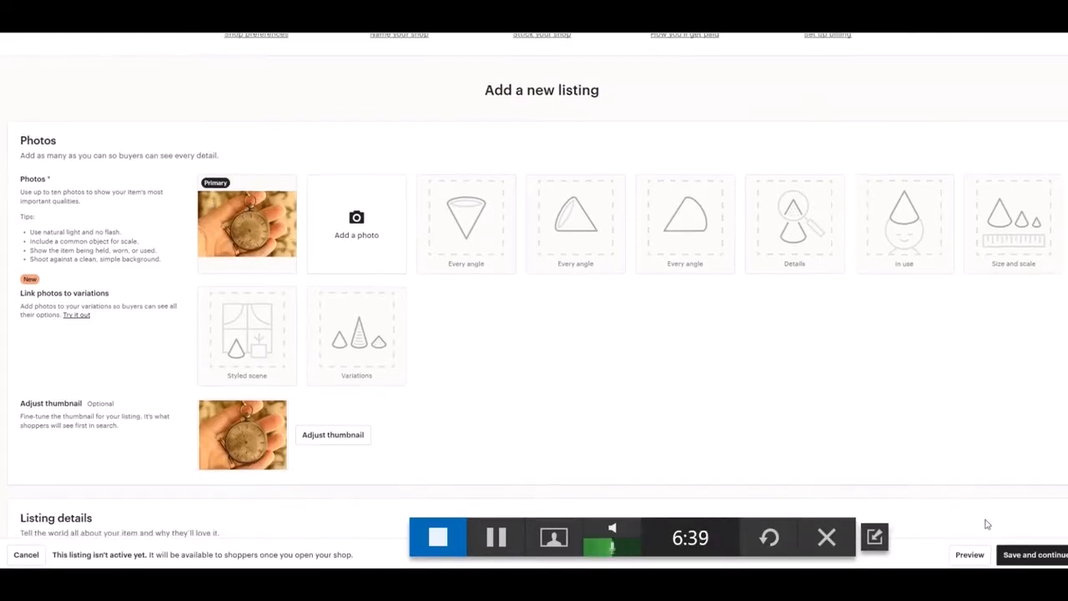
{"action": "left_click", "coordinate": [1035, 554]}
{"action": "scroll", "coordinate": [627, 206], "scroll_direction": "down", "scroll_amount": 3}
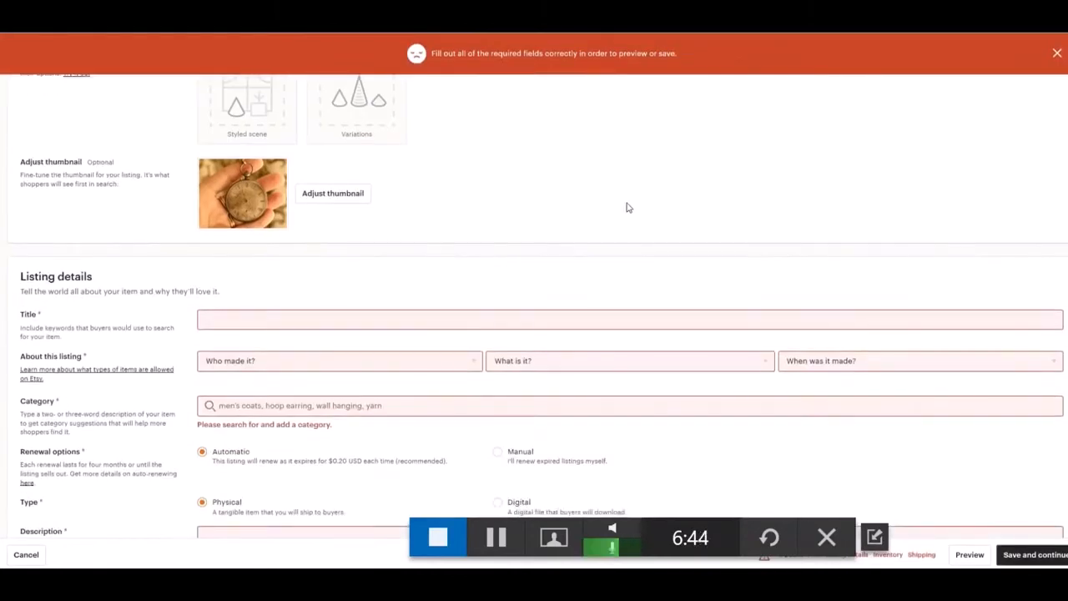
{"action": "left_click", "coordinate": [494, 538]}
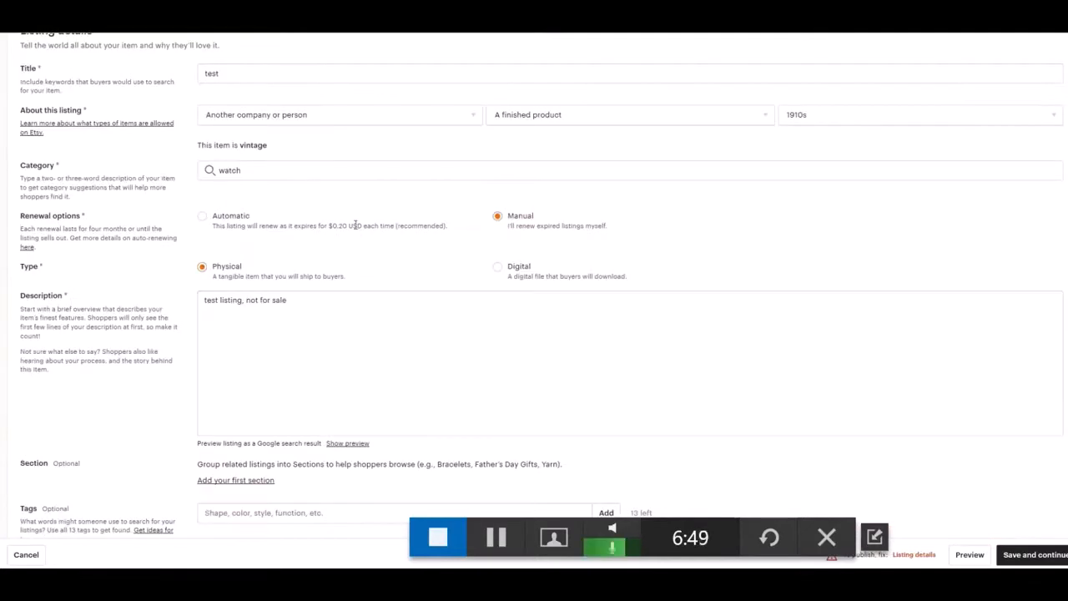
Review the test listing's details, price and quantity, shipping options, item weight and size
{"action": "scroll", "coordinate": [317, 184], "scroll_direction": "up", "scroll_amount": 3}
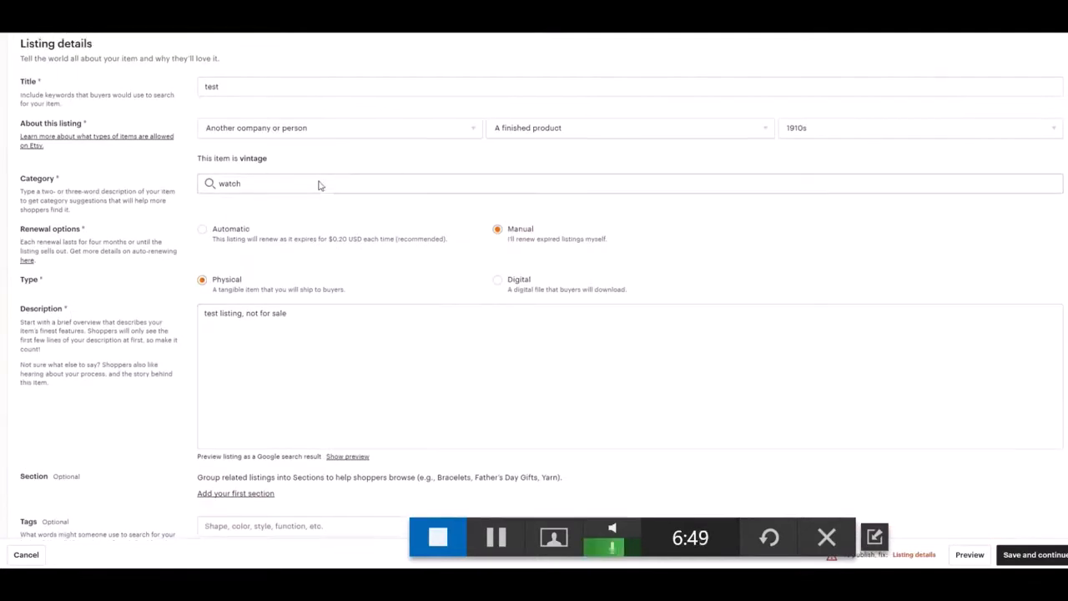
{"action": "scroll", "coordinate": [310, 347], "scroll_direction": "down", "scroll_amount": 2}
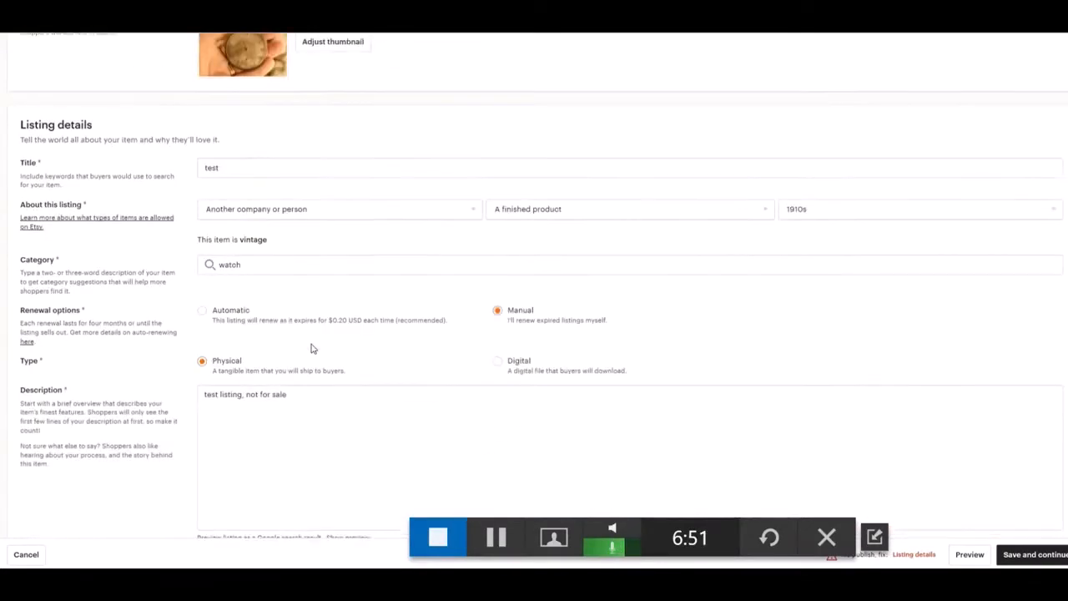
{"action": "scroll", "coordinate": [375, 390], "scroll_direction": "down", "scroll_amount": 5}
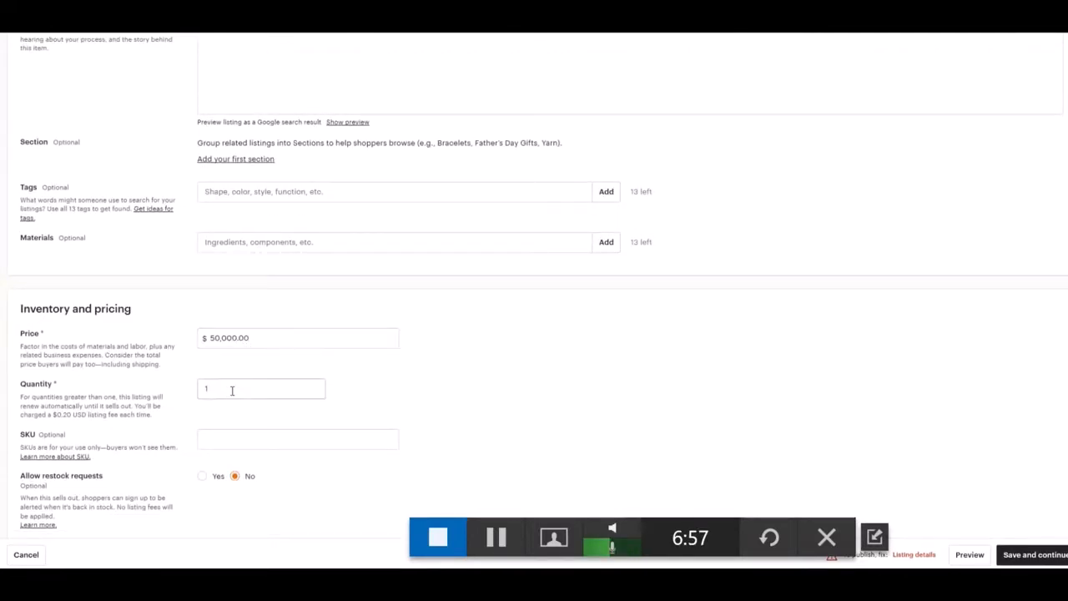
{"action": "scroll", "coordinate": [489, 389], "scroll_direction": "down", "scroll_amount": 4}
{"action": "scroll", "coordinate": [484, 388], "scroll_direction": "up", "scroll_amount": 4}
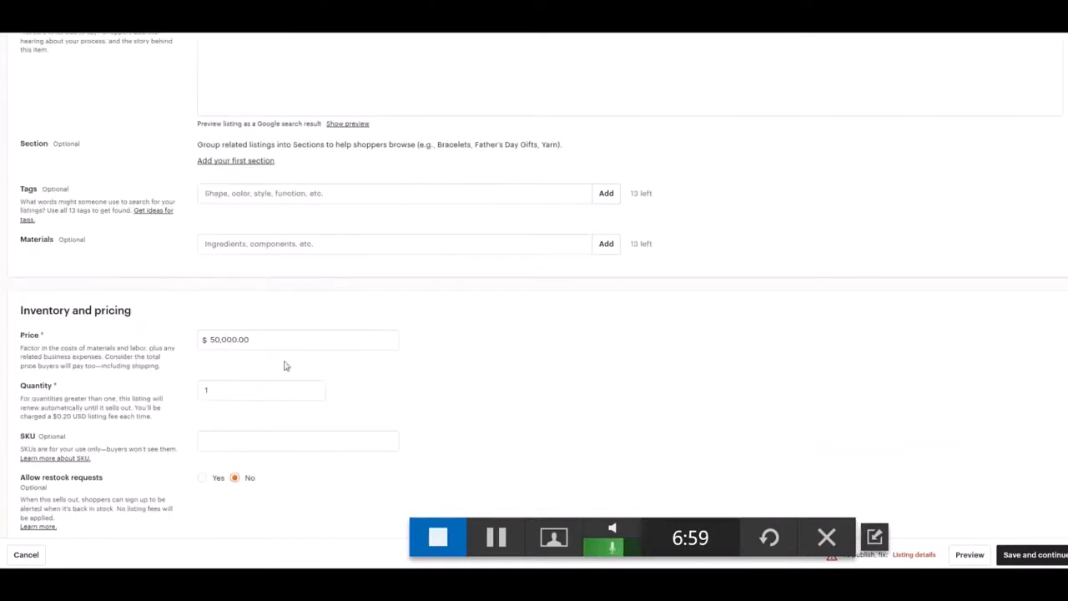
{"action": "scroll", "coordinate": [498, 346], "scroll_direction": "down", "scroll_amount": 6}
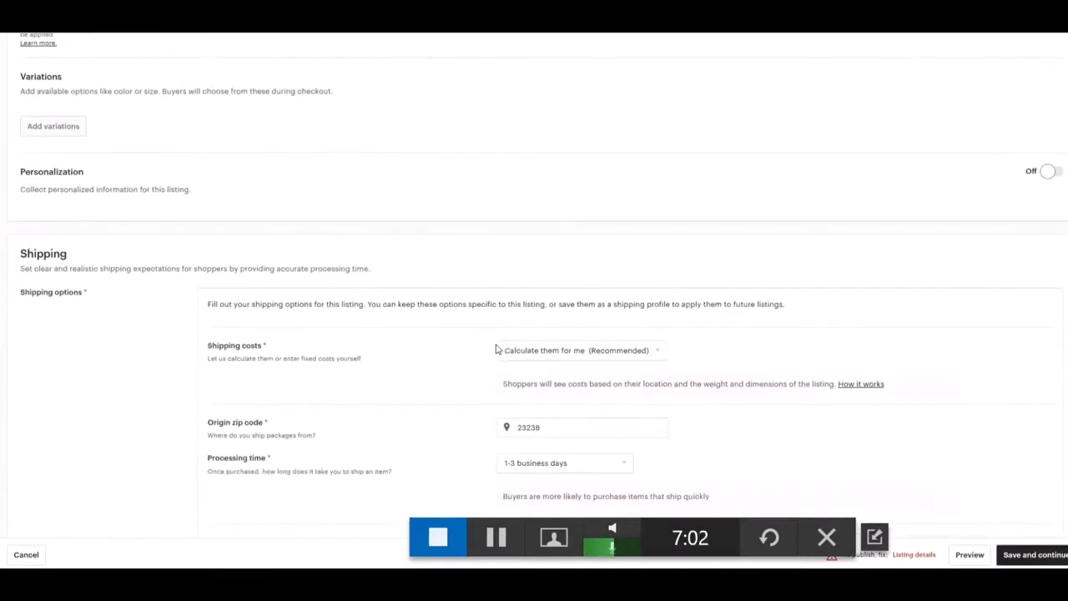
{"action": "scroll", "coordinate": [497, 349], "scroll_direction": "down", "scroll_amount": 8}
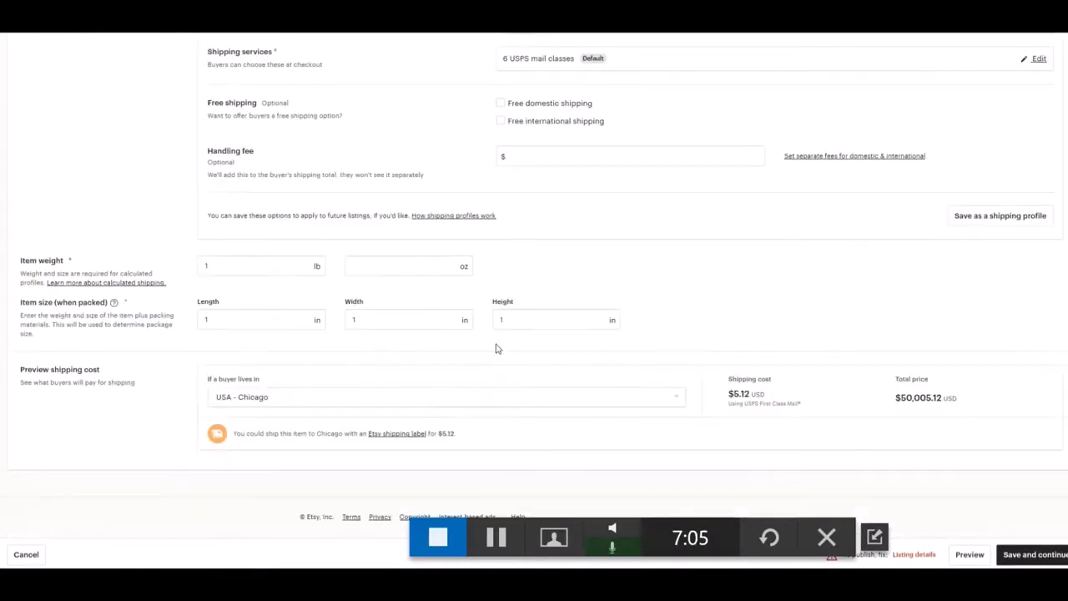
Return to the test listing's details section and save the listing to the shop's stock
{"action": "left_click", "coordinate": [1035, 555]}
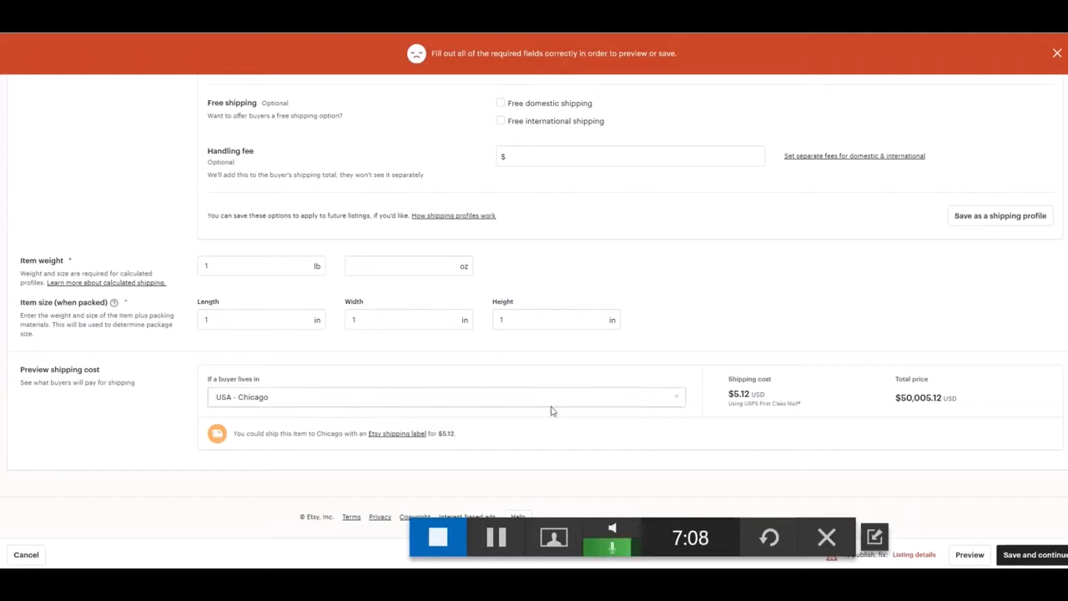
{"action": "scroll", "coordinate": [614, 356], "scroll_direction": "up", "scroll_amount": 3}
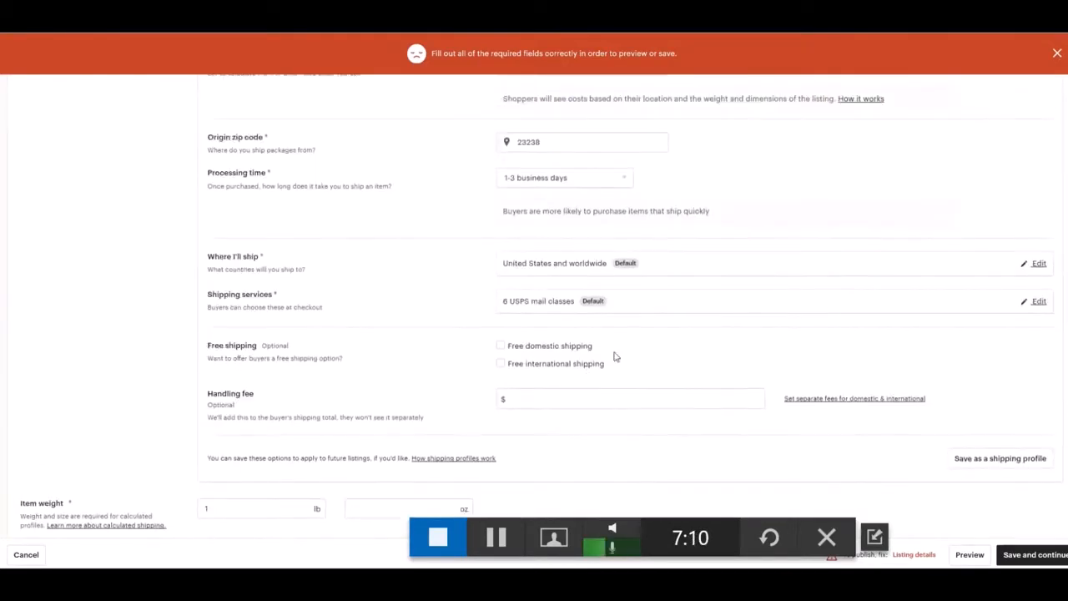
{"action": "left_click", "coordinate": [1056, 53]}
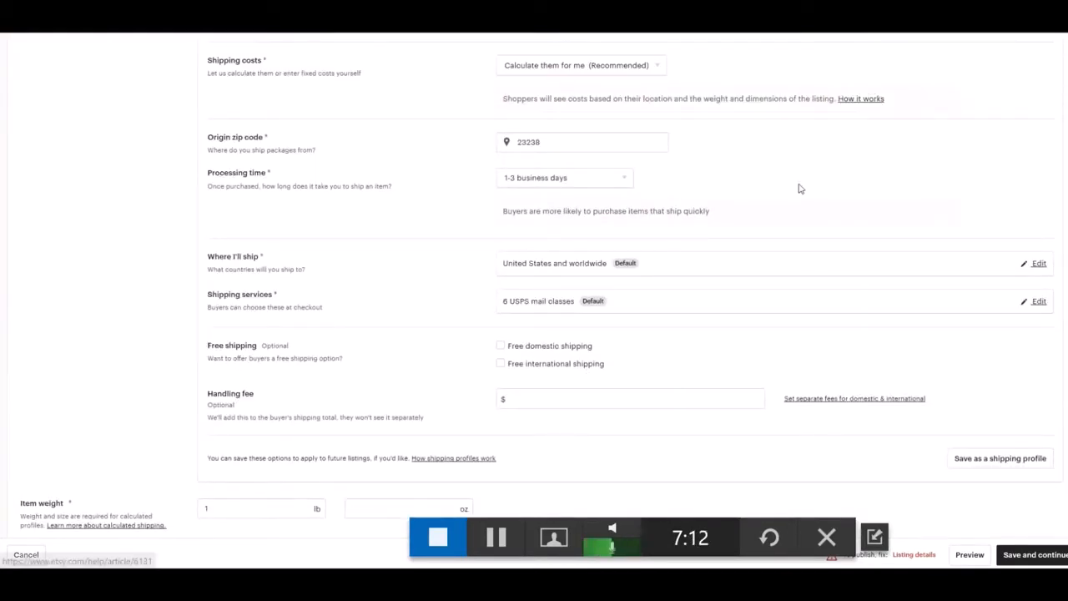
{"action": "scroll", "coordinate": [797, 188], "scroll_direction": "up", "scroll_amount": 5}
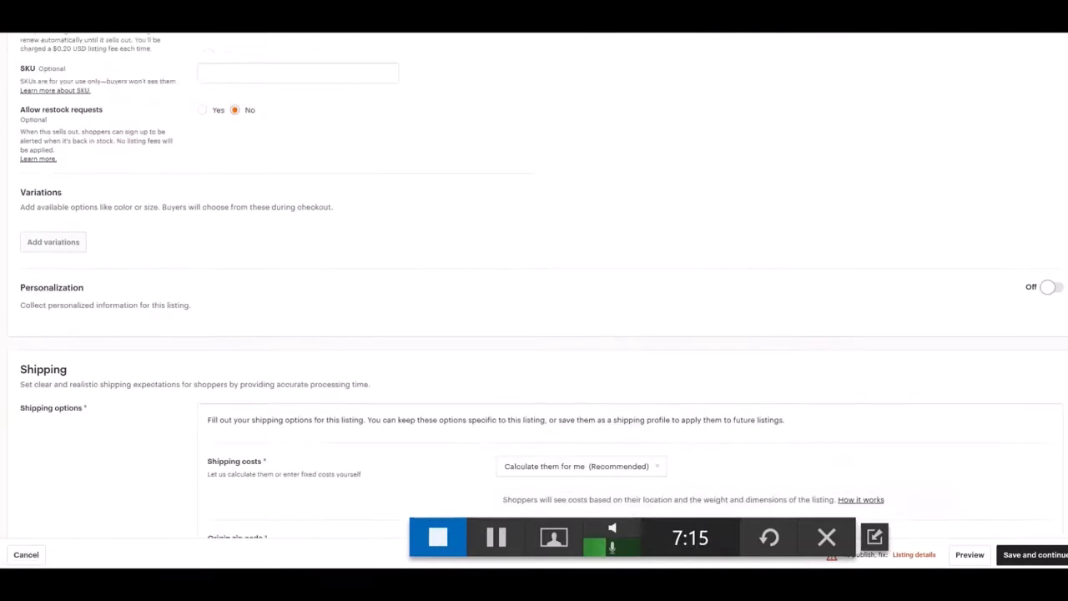
{"action": "scroll", "coordinate": [534, 300], "scroll_direction": "up", "scroll_amount": 3}
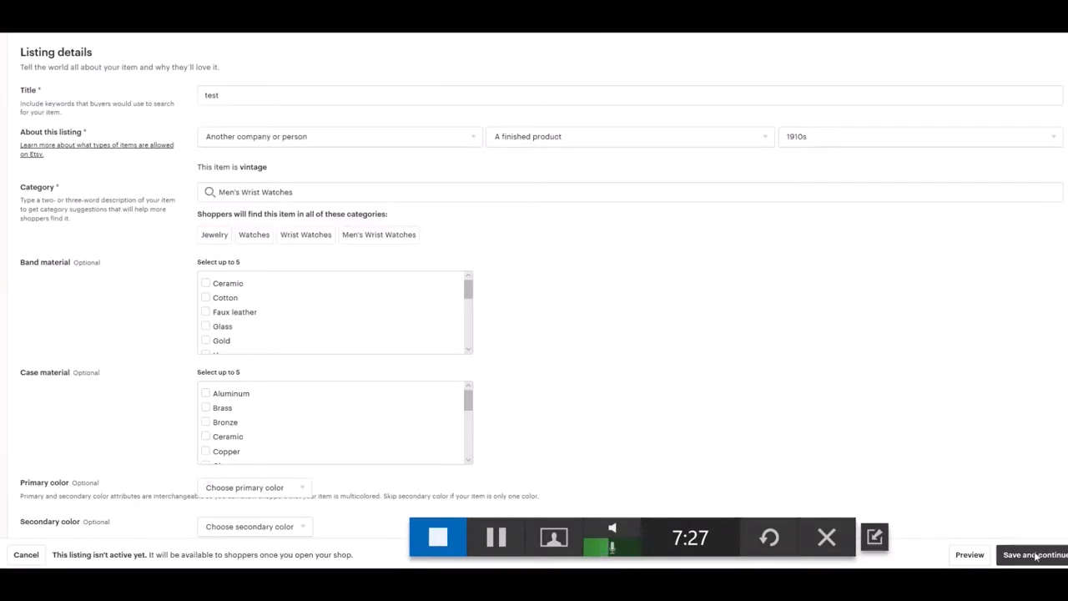
{"action": "left_click", "coordinate": [1015, 551]}
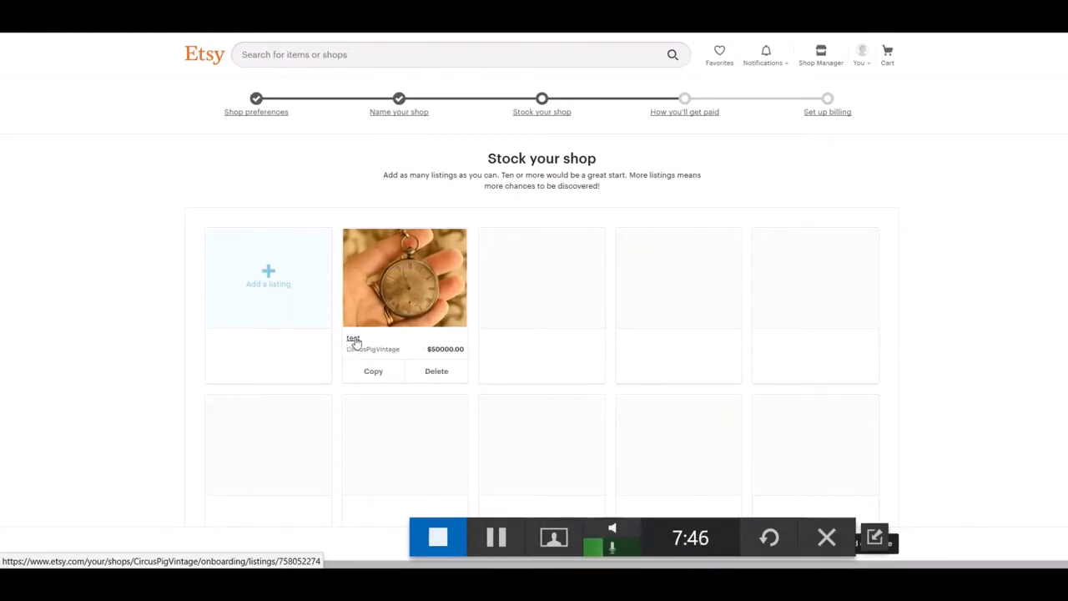
Reopen the saved test listing to check its photos and listing details, and save it again to return to the shop's stock
{"action": "left_click", "coordinate": [380, 285]}
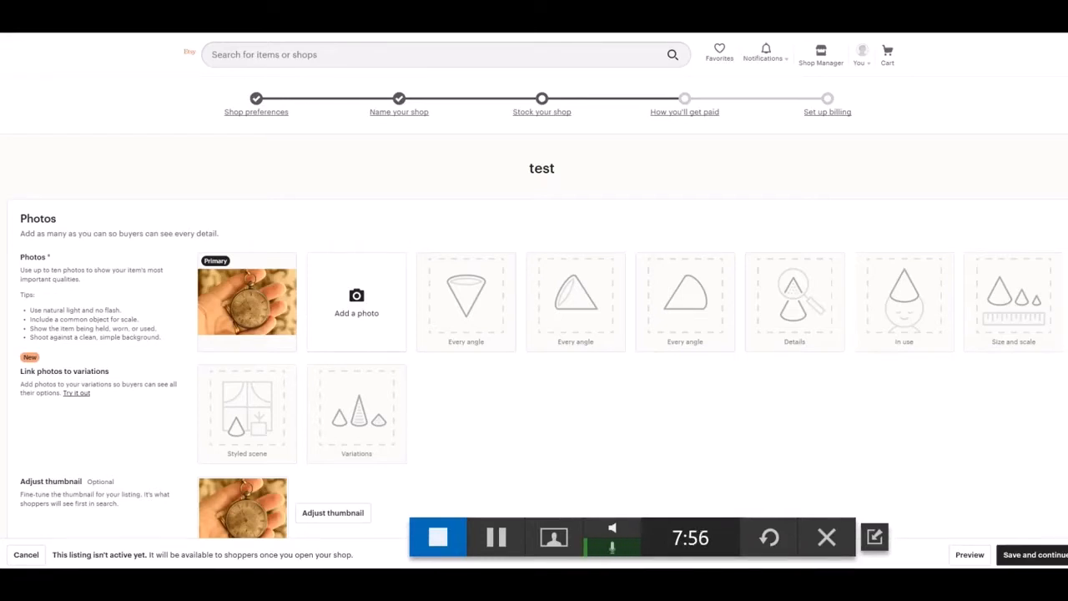
{"action": "left_click", "coordinate": [254, 25]}
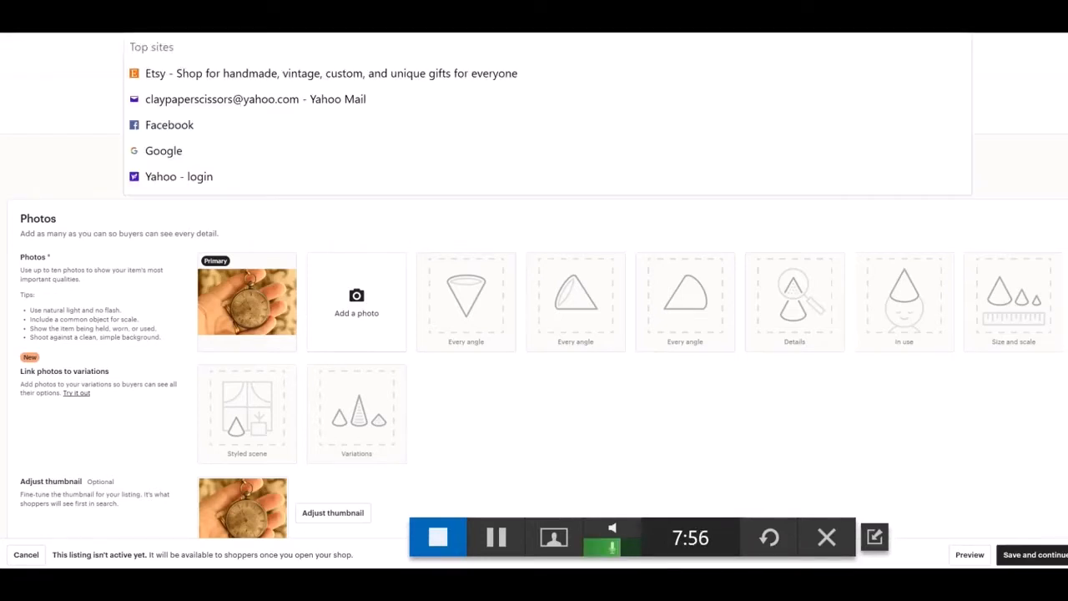
{"action": "left_click", "coordinate": [82, 143]}
{"action": "scroll", "coordinate": [317, 303], "scroll_direction": "down", "scroll_amount": 4}
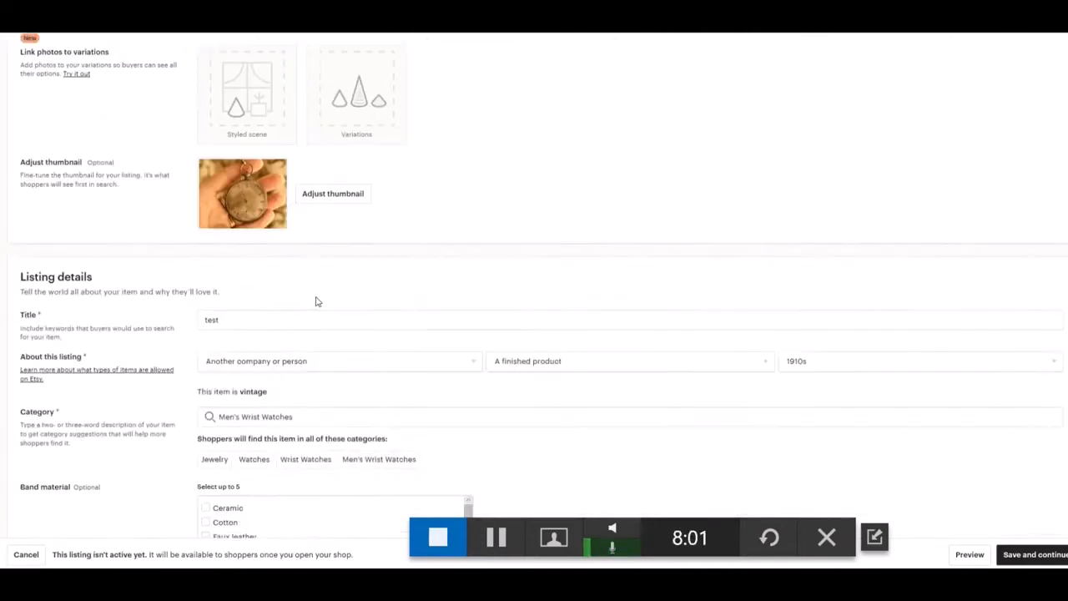
{"action": "scroll", "coordinate": [306, 293], "scroll_direction": "up", "scroll_amount": 4}
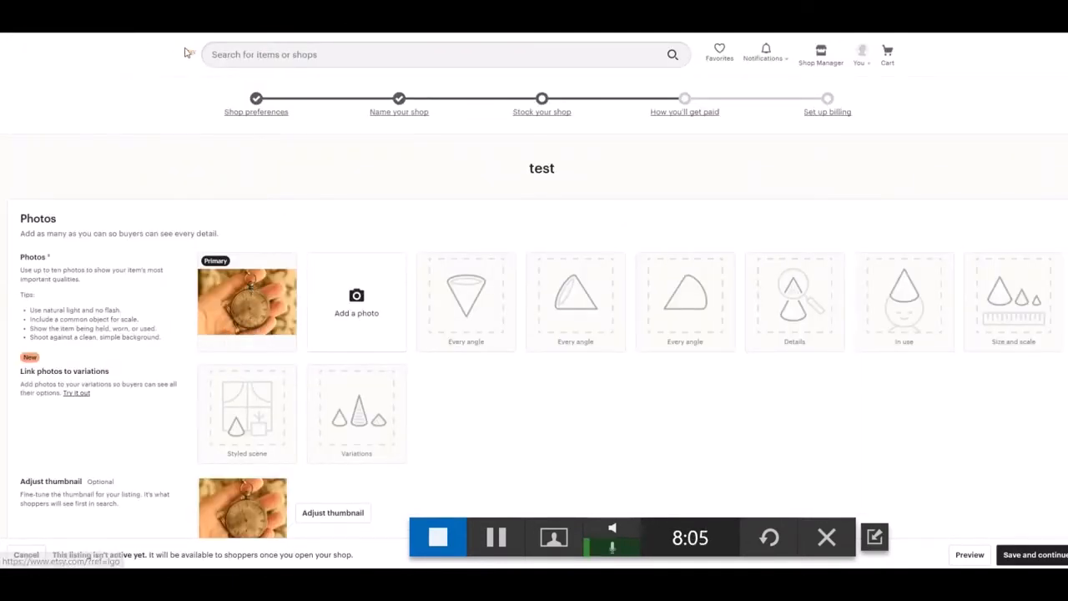
{"action": "scroll", "coordinate": [453, 195], "scroll_direction": "down", "scroll_amount": 2}
{"action": "left_click", "coordinate": [1034, 557]}
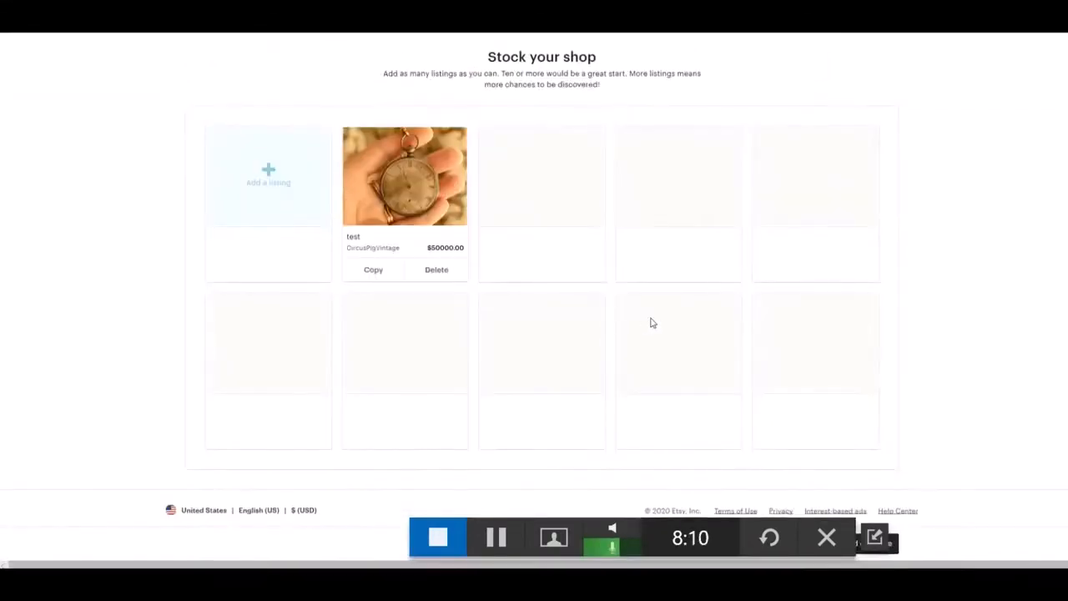
Save the shop's stock to continue the setup, and review the credit card and billing address form
{"action": "scroll", "coordinate": [582, 256], "scroll_direction": "up", "scroll_amount": 2}
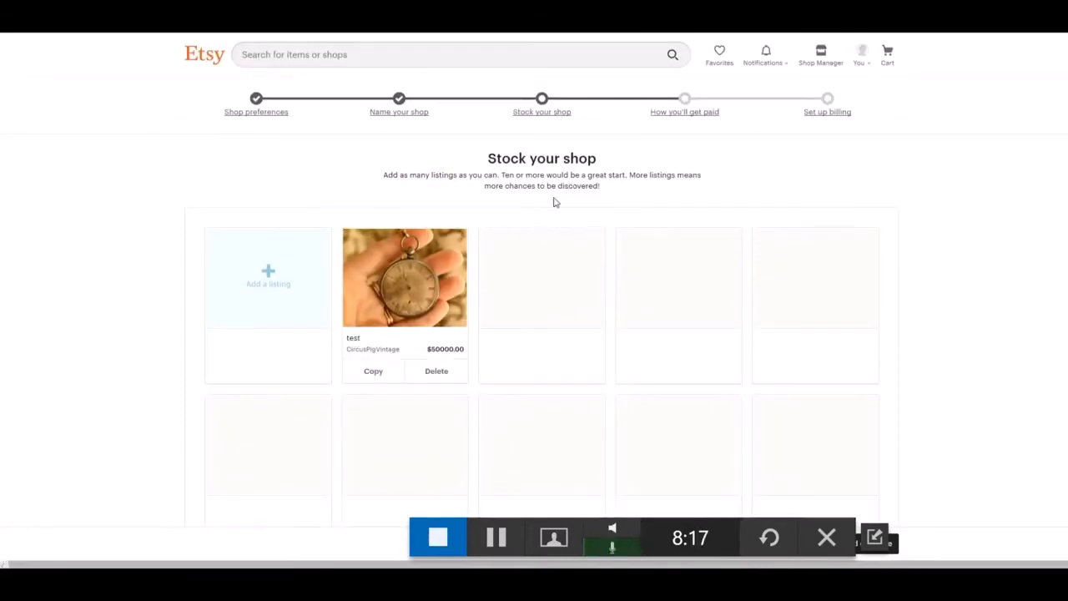
{"action": "scroll", "coordinate": [663, 325], "scroll_direction": "down", "scroll_amount": 2}
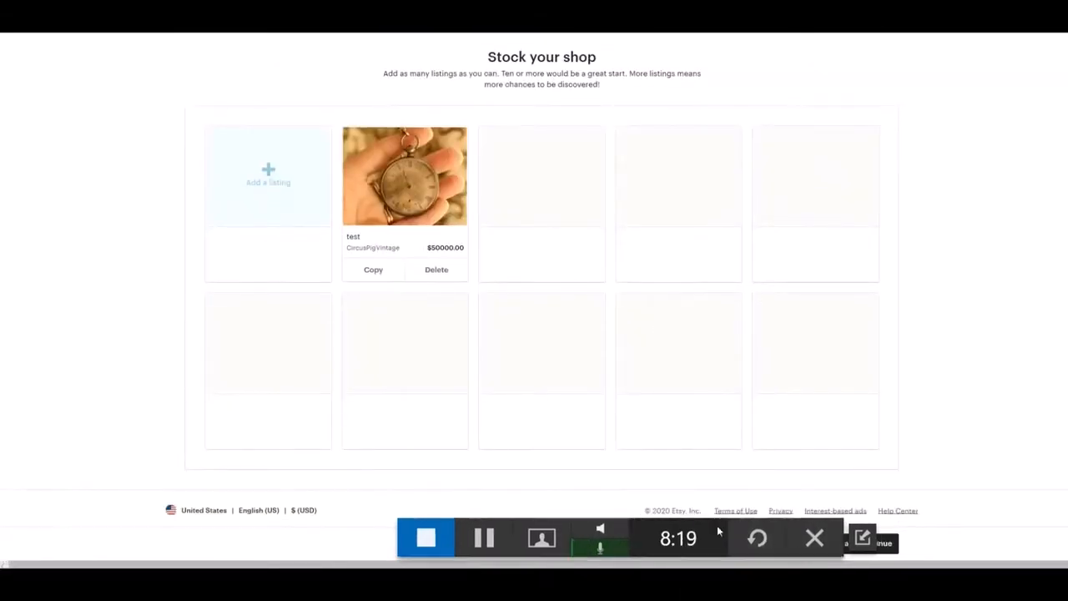
{"action": "left_click_drag", "start_coordinate": [717, 525], "coordinate": [590, 510]}
{"action": "left_click", "coordinate": [876, 547]}
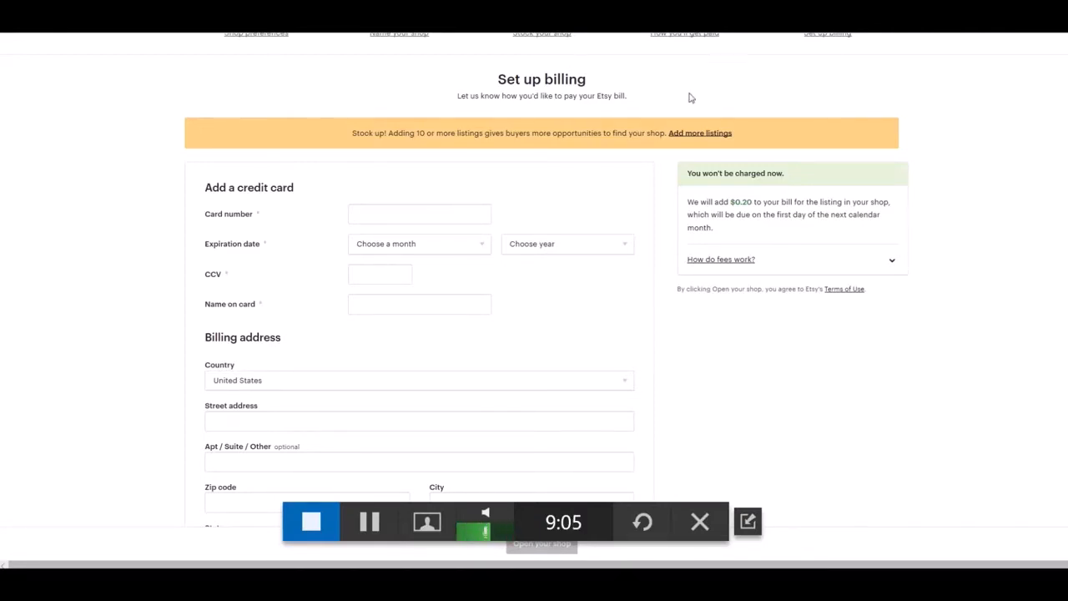
{"action": "scroll", "coordinate": [595, 302], "scroll_direction": "up", "scroll_amount": 1}
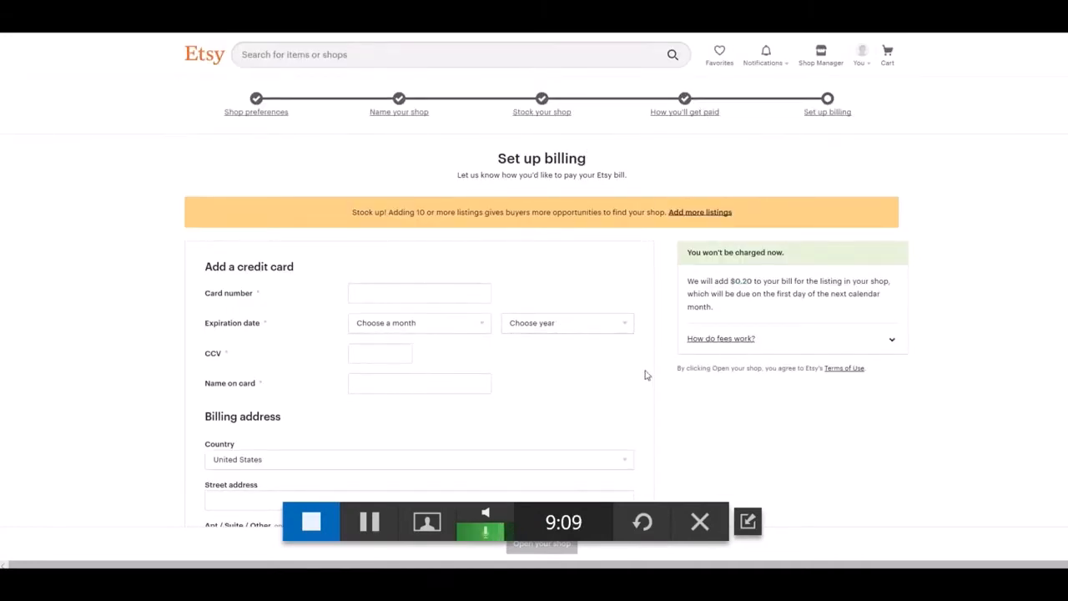
{"action": "scroll", "coordinate": [627, 369], "scroll_direction": "down", "scroll_amount": 1}
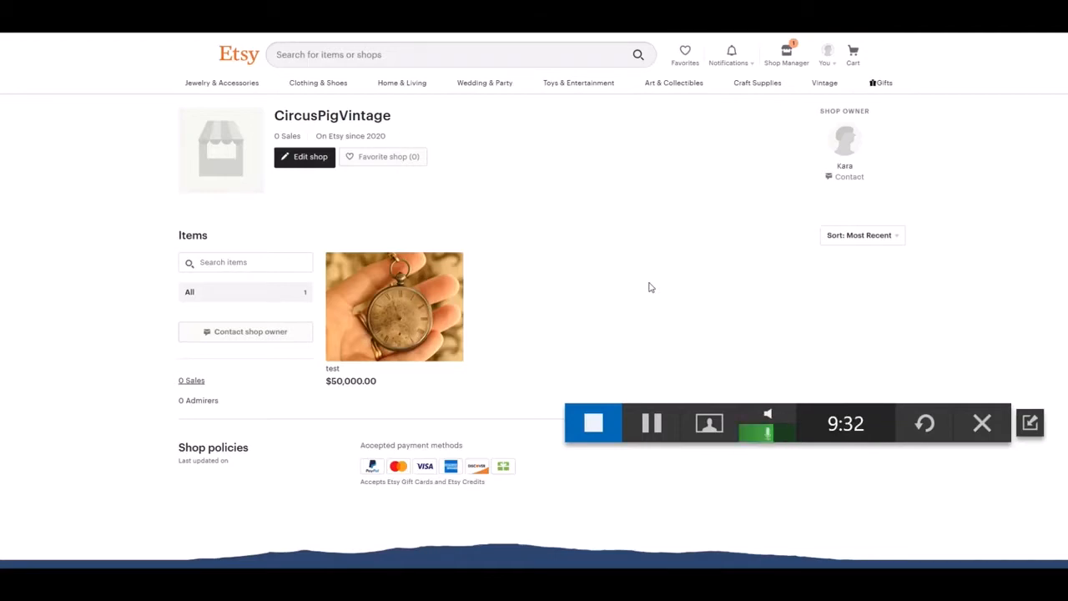
Open the test listing from the new shop page and review its editable photos, details, shipping options and item size
{"action": "left_click", "coordinate": [400, 318]}
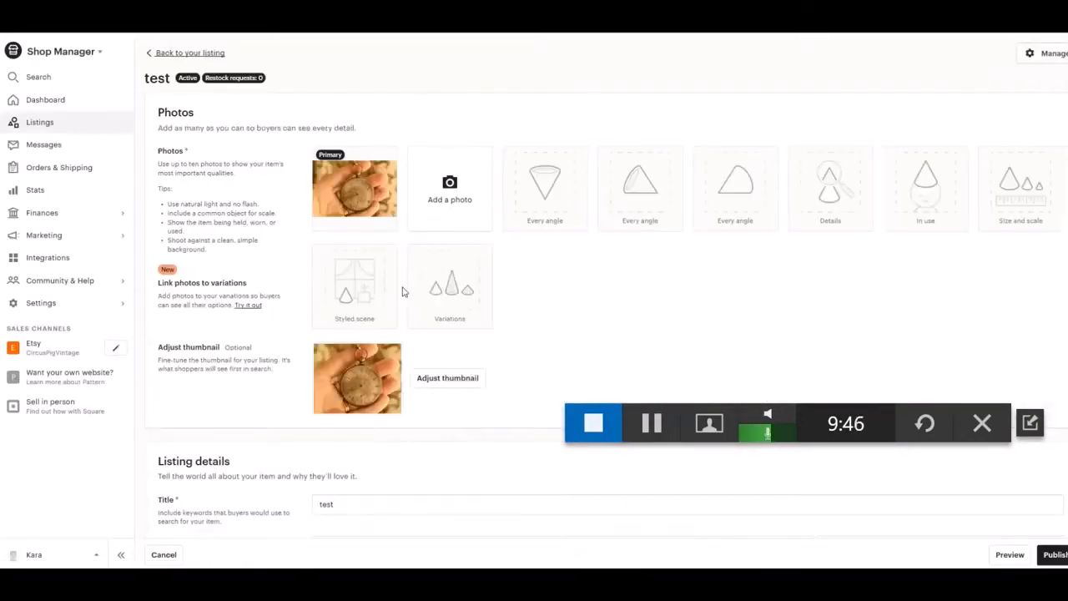
{"action": "scroll", "coordinate": [667, 279], "scroll_direction": "down", "scroll_amount": 3}
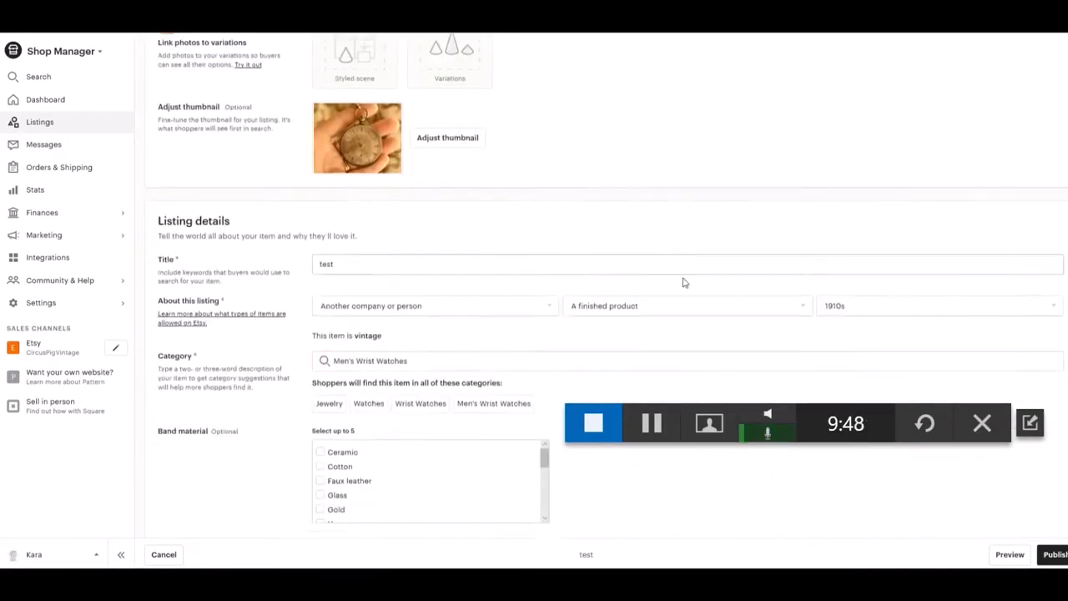
{"action": "scroll", "coordinate": [682, 282], "scroll_direction": "down", "scroll_amount": 1}
{"action": "scroll", "coordinate": [753, 480], "scroll_direction": "down", "scroll_amount": 1}
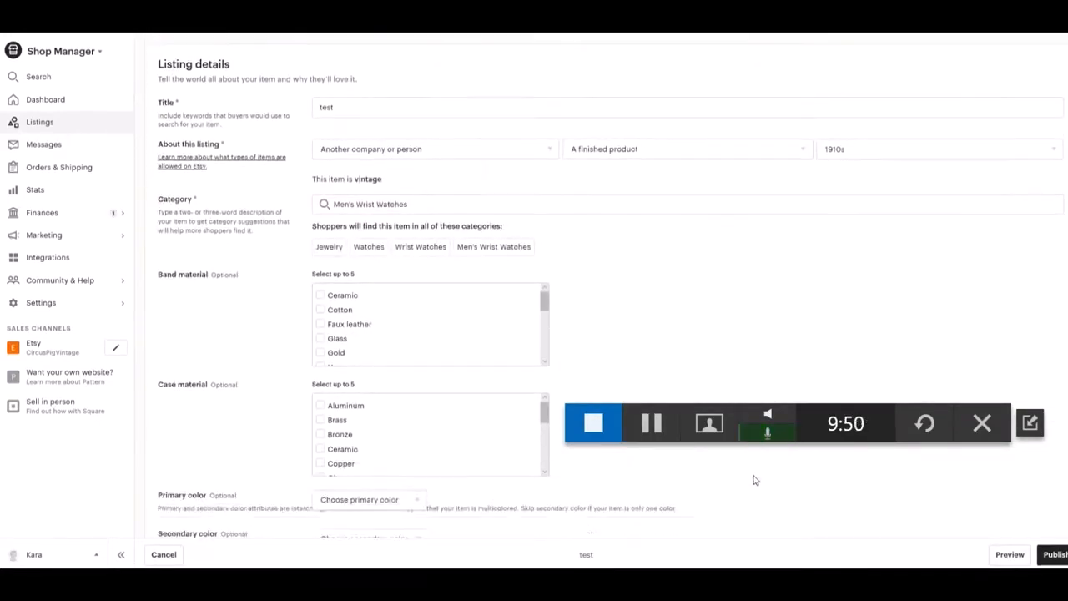
{"action": "scroll", "coordinate": [759, 484], "scroll_direction": "down", "scroll_amount": 15}
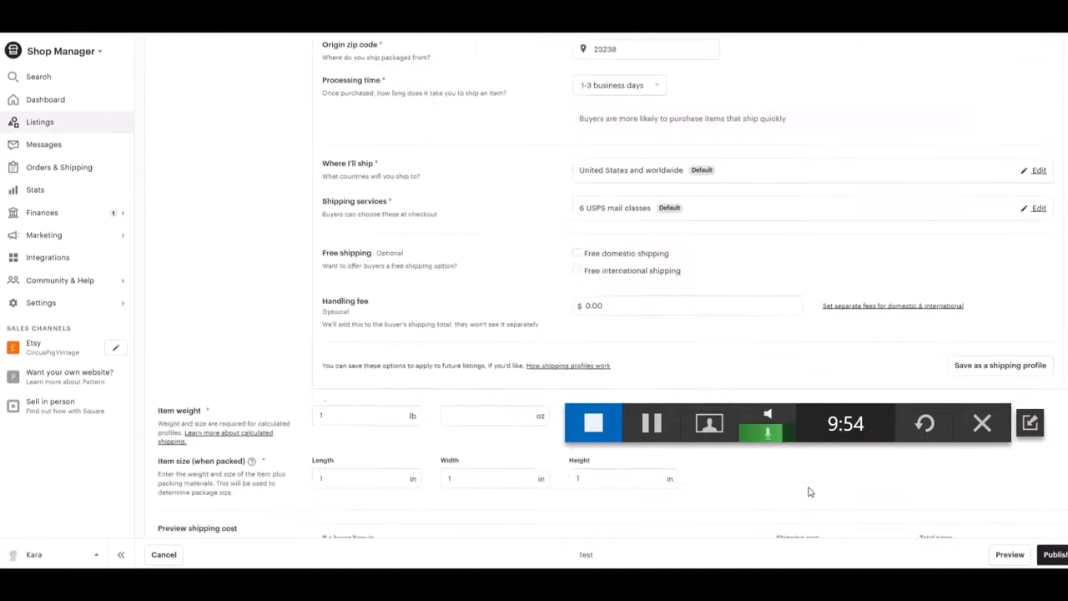
{"action": "scroll", "coordinate": [805, 494], "scroll_direction": "down", "scroll_amount": 2}
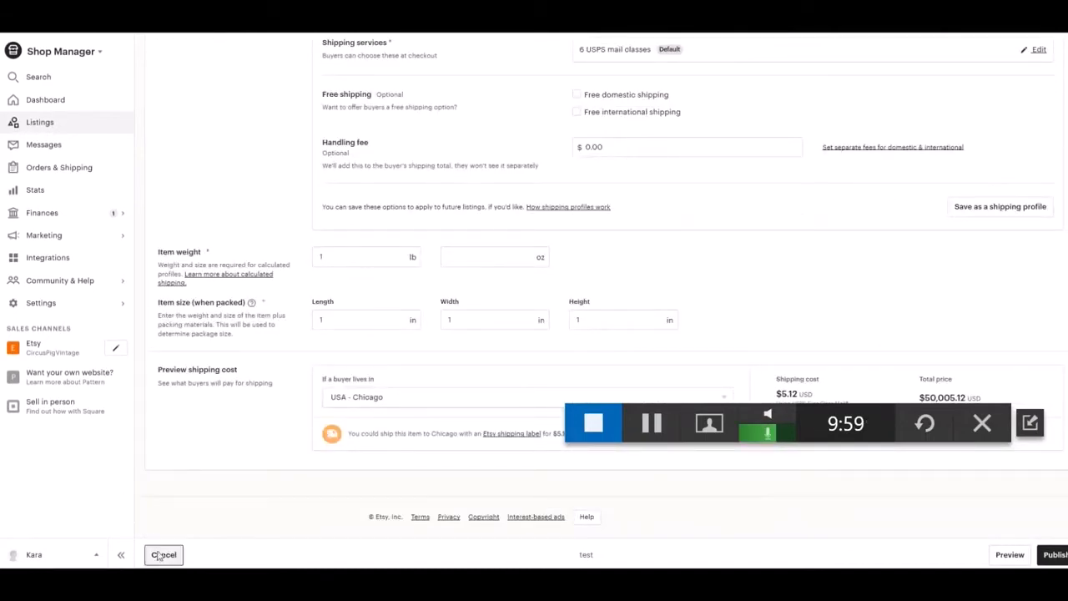
Leave the listing editor by discarding changes, and deactivate the test listing so it is hidden from the public shop
{"action": "left_click", "coordinate": [160, 554]}
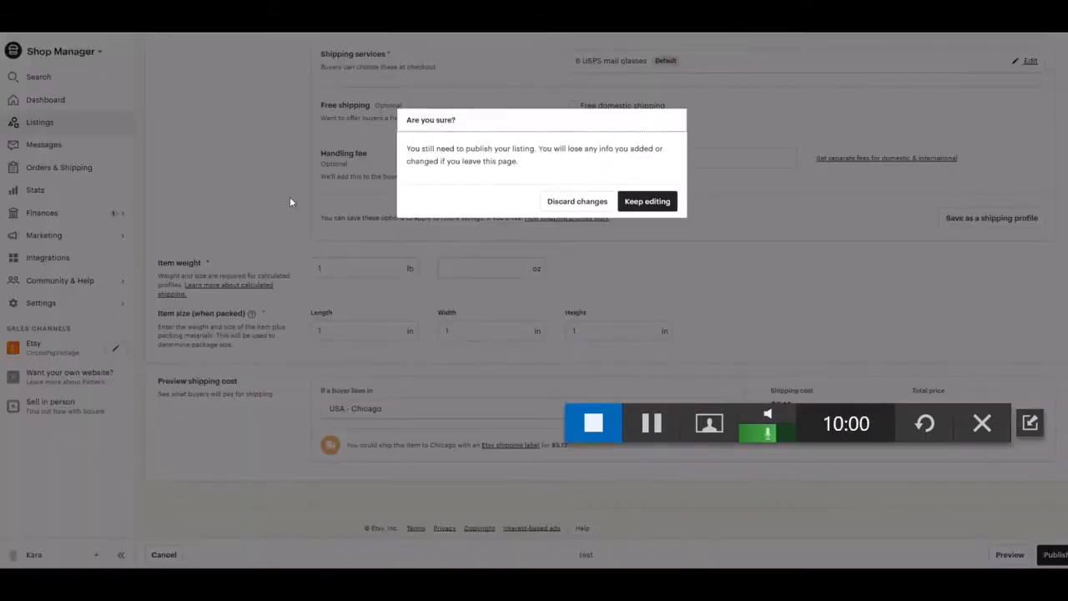
{"action": "left_click", "coordinate": [581, 203]}
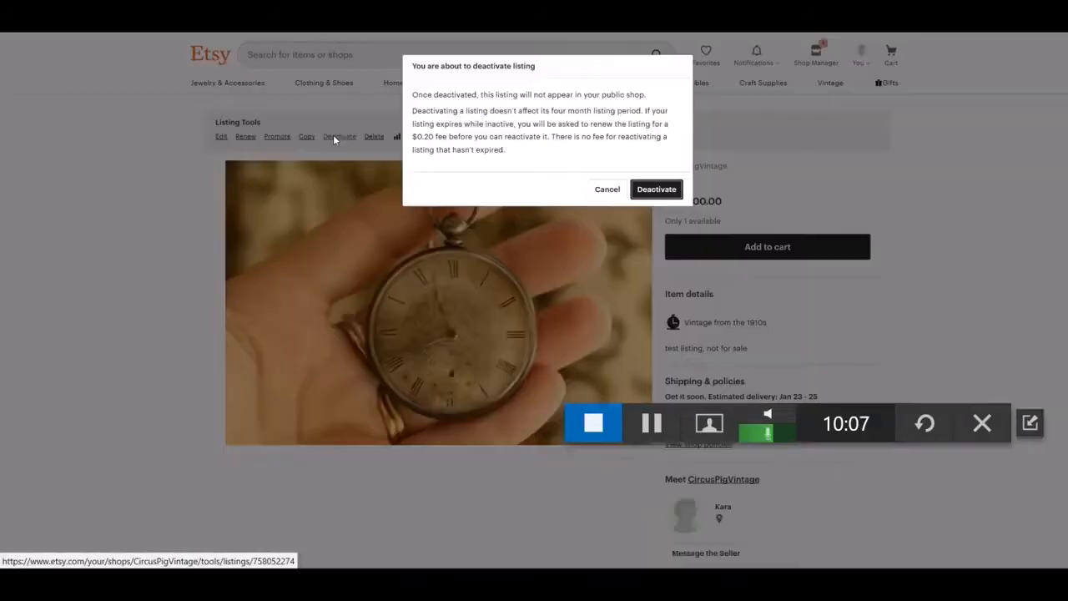
{"action": "left_click", "coordinate": [655, 190]}
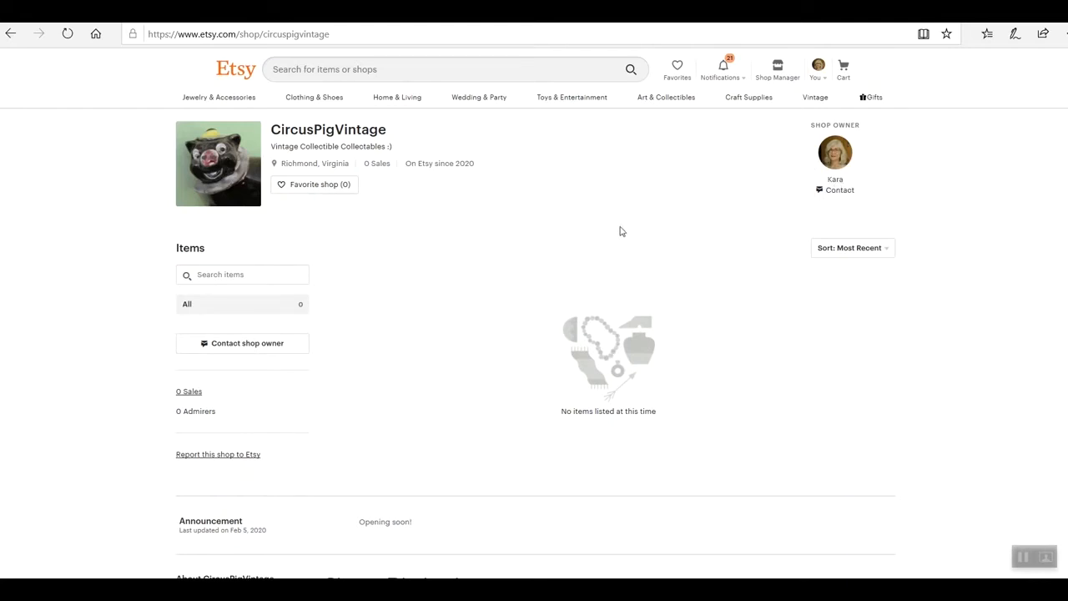
Review the public shop page's announcement and expand the full About text to read the mention of the other two Etsy shops
{"action": "scroll", "coordinate": [620, 231], "scroll_direction": "down", "scroll_amount": 3}
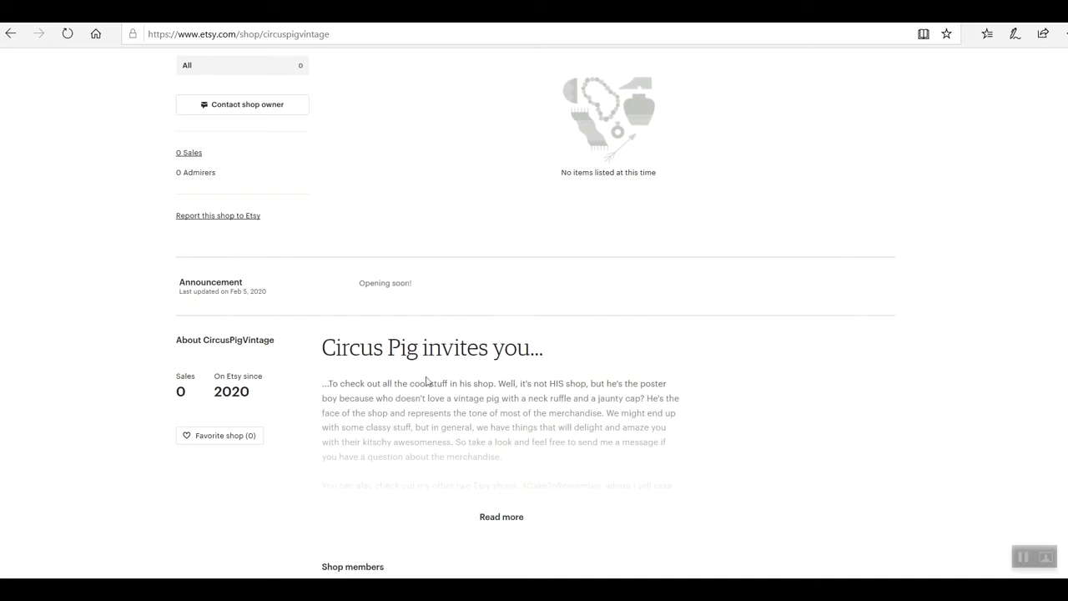
{"action": "scroll", "coordinate": [691, 392], "scroll_direction": "down", "scroll_amount": 2}
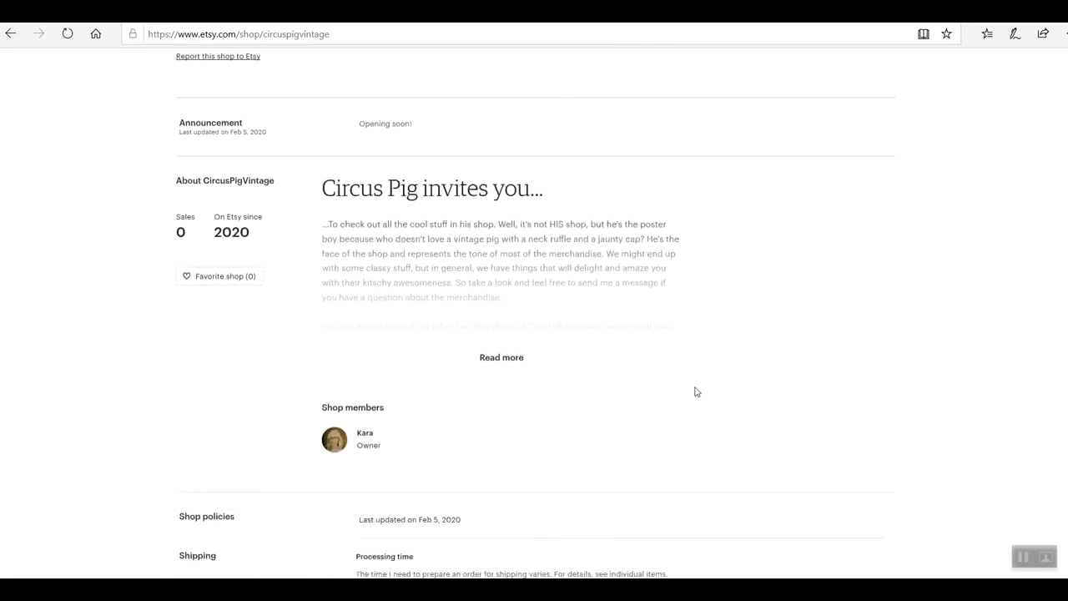
{"action": "left_click", "coordinate": [512, 365]}
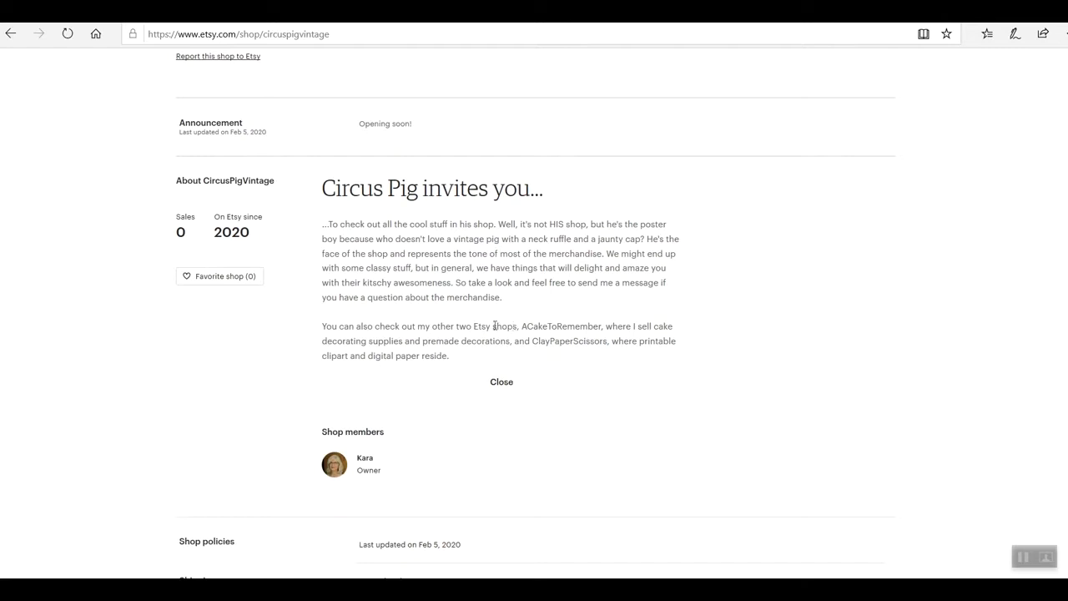
{"action": "left_click_drag", "start_coordinate": [521, 324], "coordinate": [619, 360]}
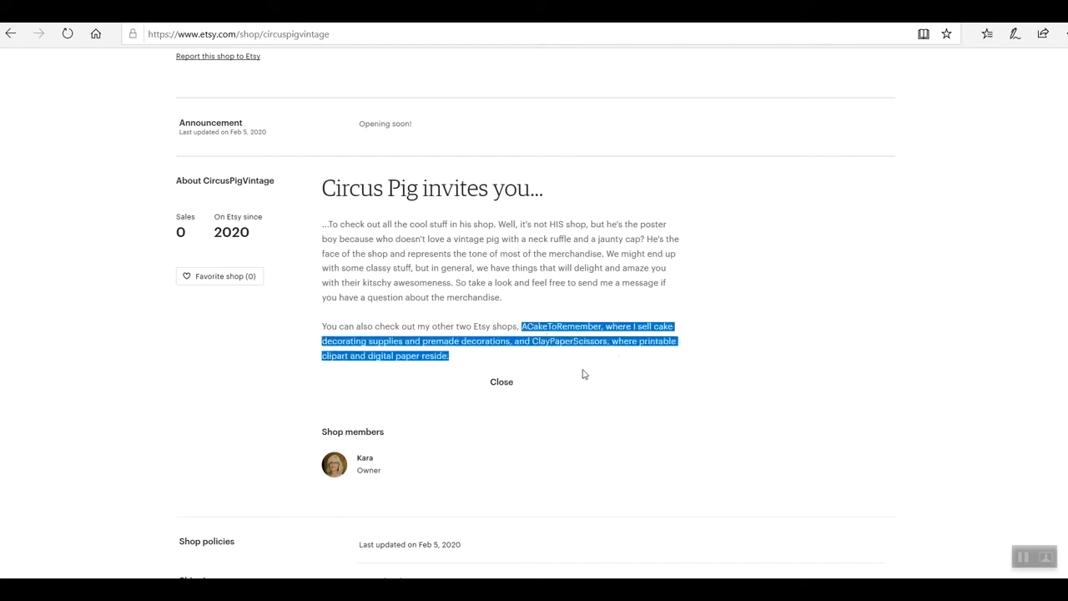
{"action": "left_click", "coordinate": [590, 381]}
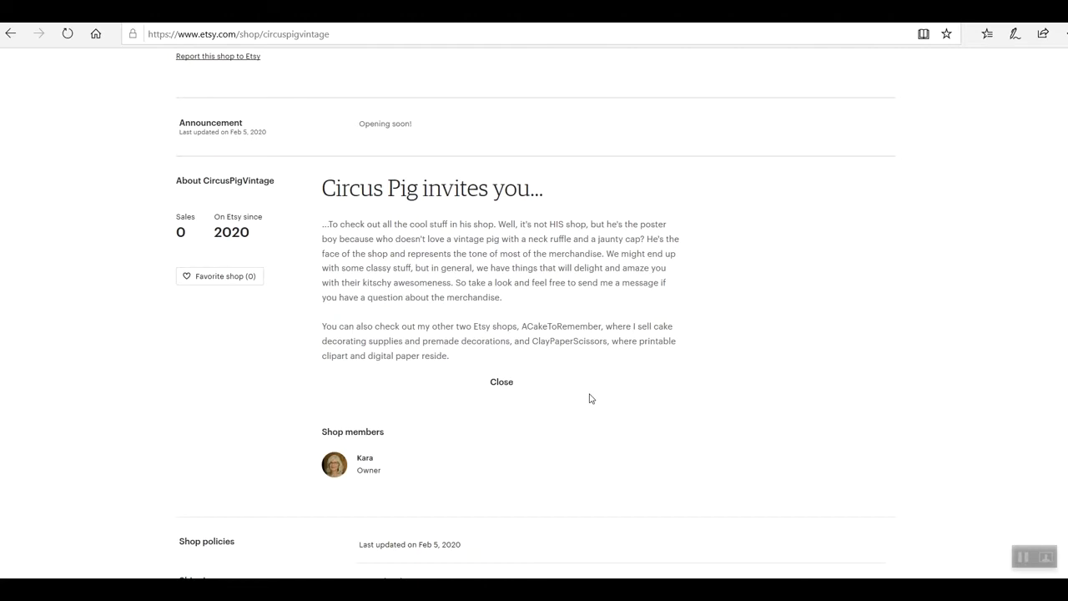
Examine the shop policies for shipping, payment options, returns and exchanges, and the frequently asked questions
{"action": "scroll", "coordinate": [589, 398], "scroll_direction": "down", "scroll_amount": 2}
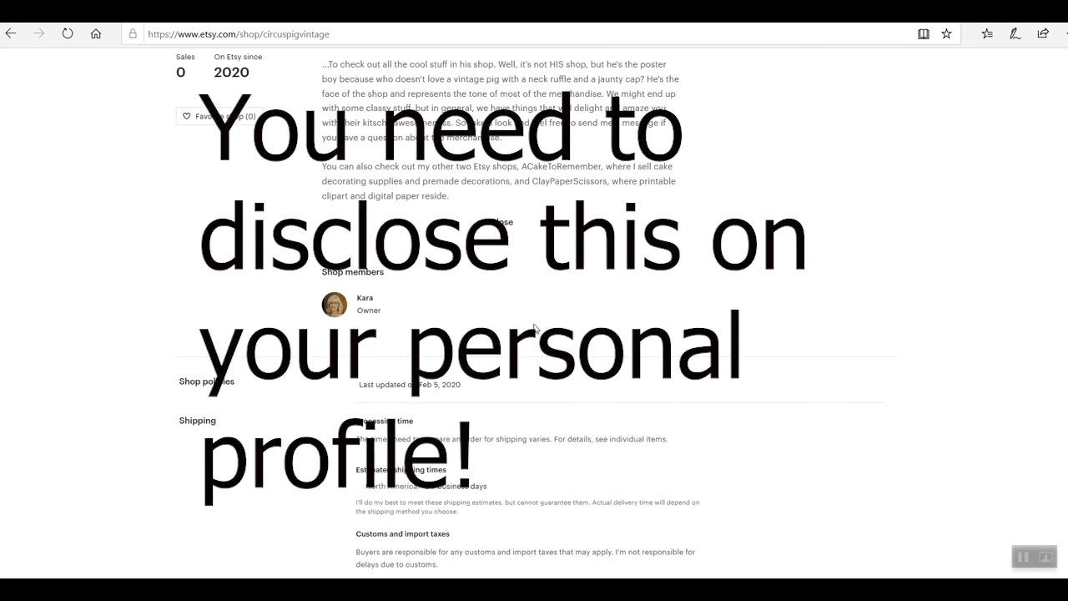
{"action": "scroll", "coordinate": [539, 306], "scroll_direction": "down", "scroll_amount": 3}
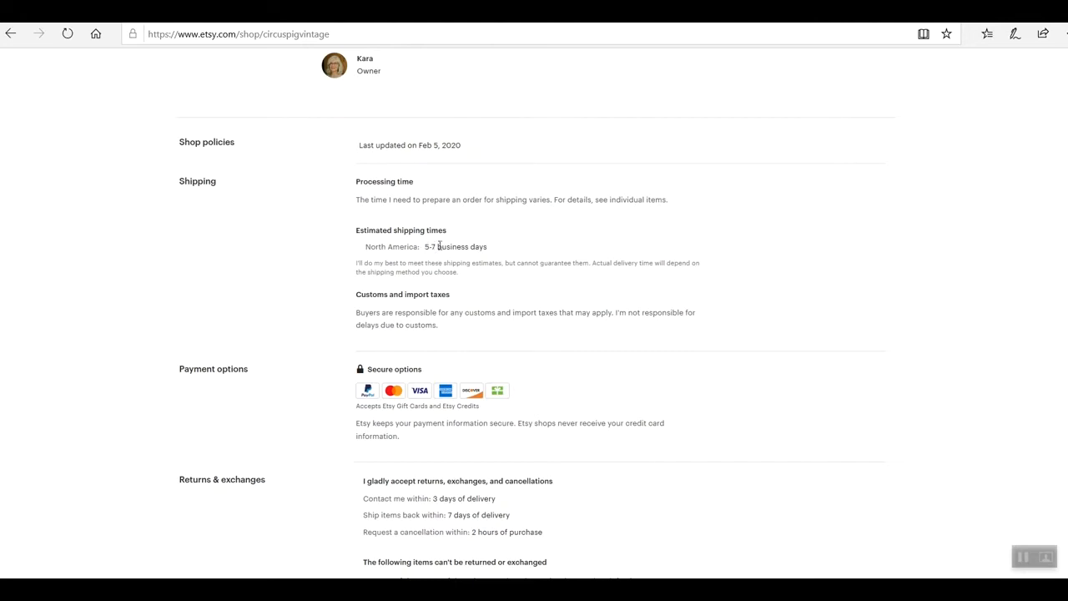
{"action": "scroll", "coordinate": [501, 375], "scroll_direction": "down", "scroll_amount": 4}
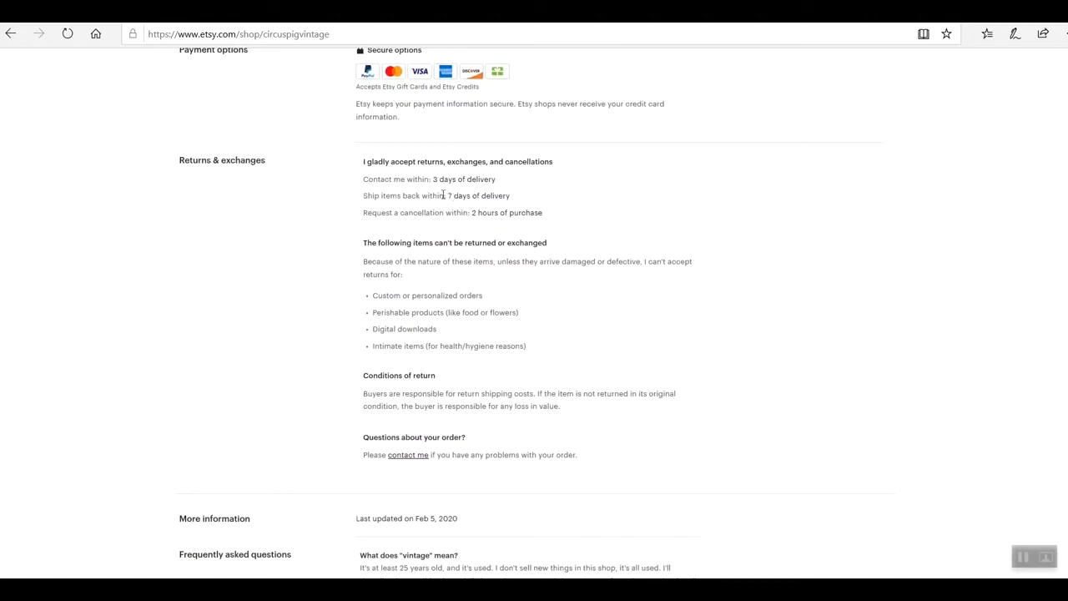
{"action": "left_click_drag", "start_coordinate": [433, 179], "coordinate": [545, 217]}
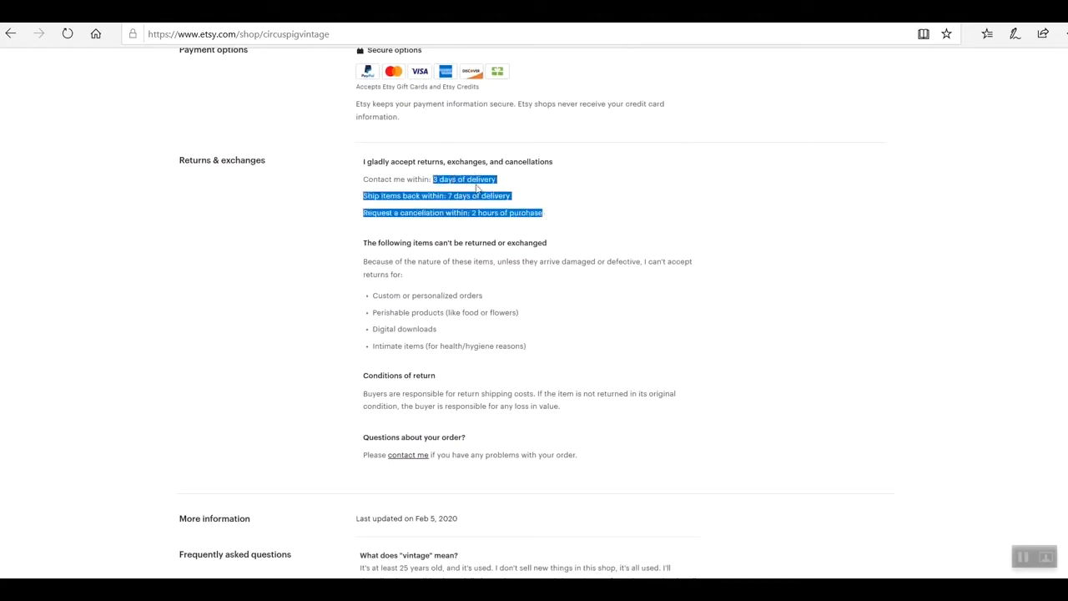
{"action": "left_click", "coordinate": [553, 217]}
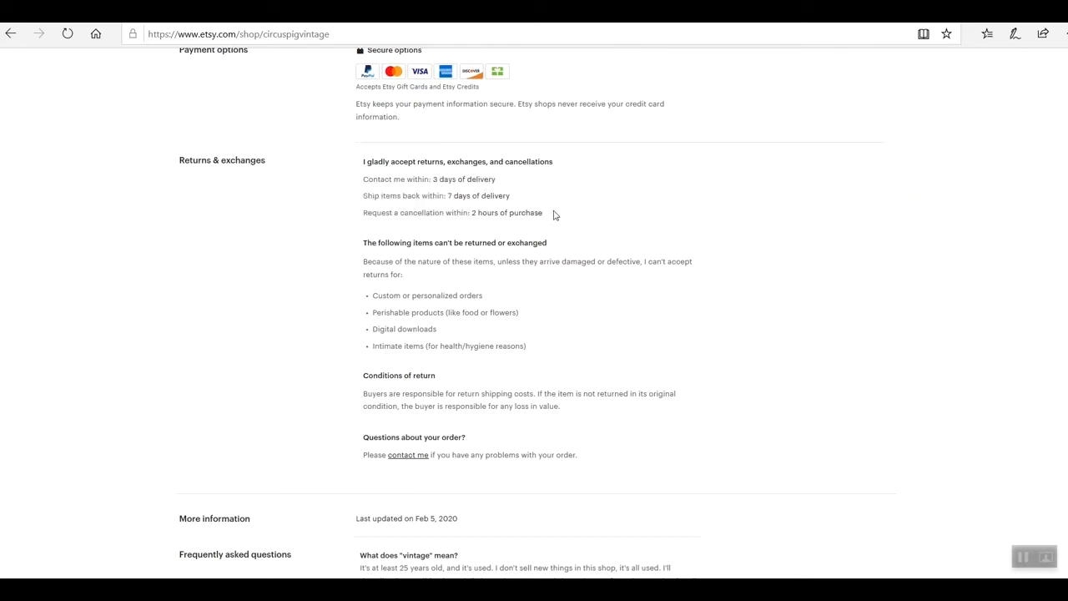
{"action": "scroll", "coordinate": [553, 216], "scroll_direction": "down", "scroll_amount": 2}
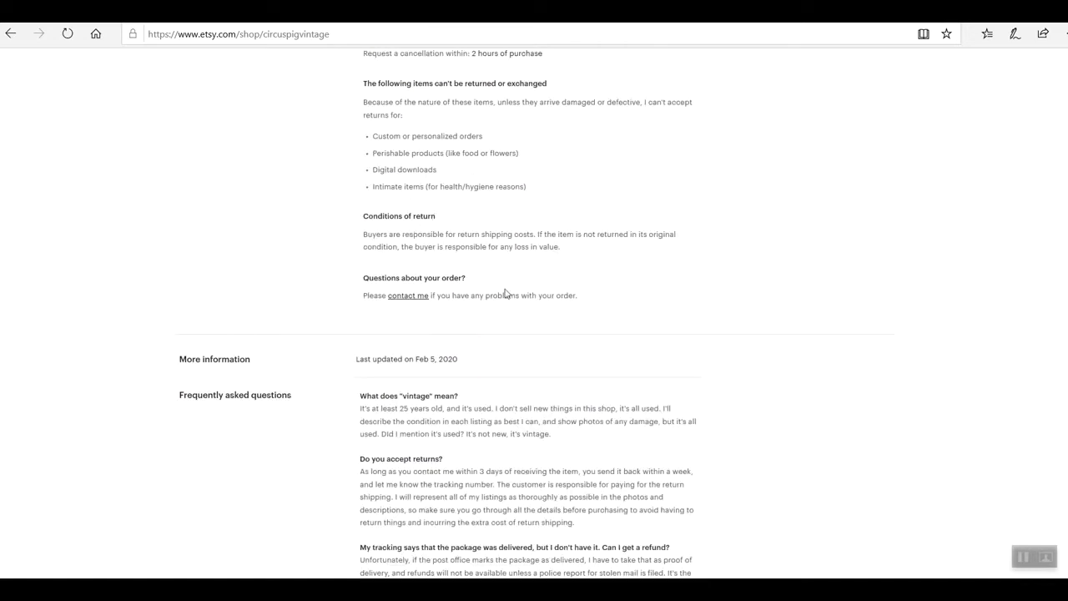
Review the return conditions again, and examine the FAQ answers on what "vintage" means and whether returns are accepted
{"action": "scroll", "coordinate": [505, 293], "scroll_direction": "up", "scroll_amount": 1}
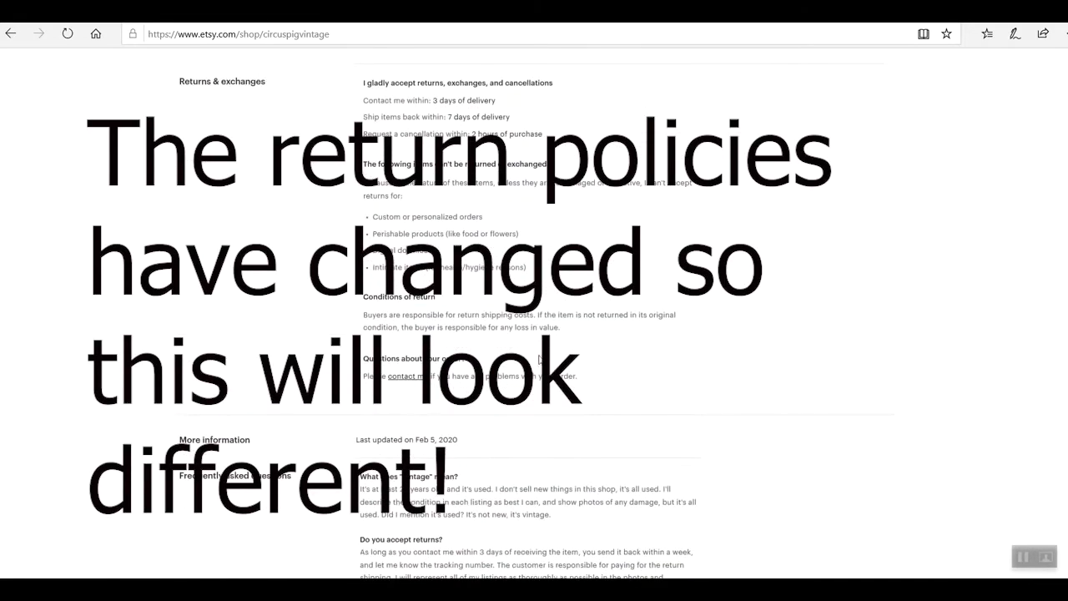
{"action": "scroll", "coordinate": [540, 358], "scroll_direction": "up", "scroll_amount": 3}
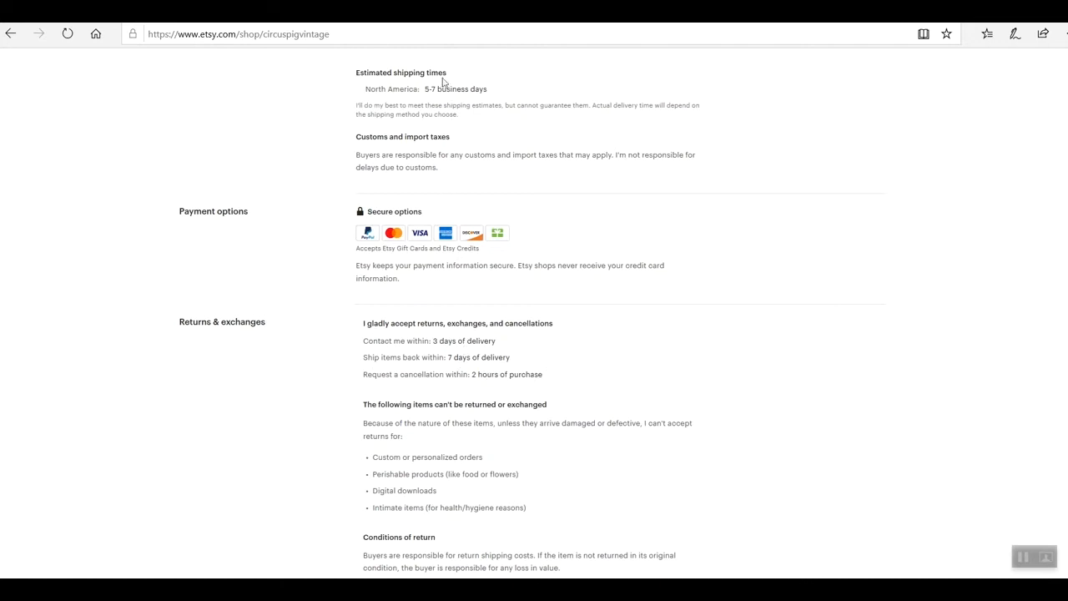
{"action": "scroll", "coordinate": [697, 361], "scroll_direction": "down", "scroll_amount": 2}
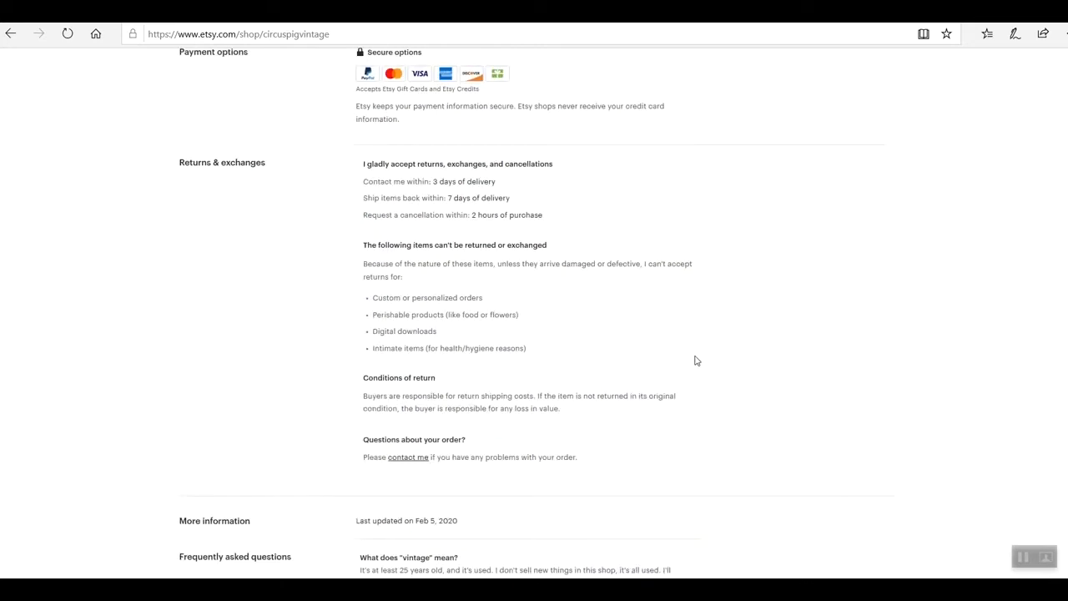
{"action": "scroll", "coordinate": [696, 360], "scroll_direction": "down", "scroll_amount": 4}
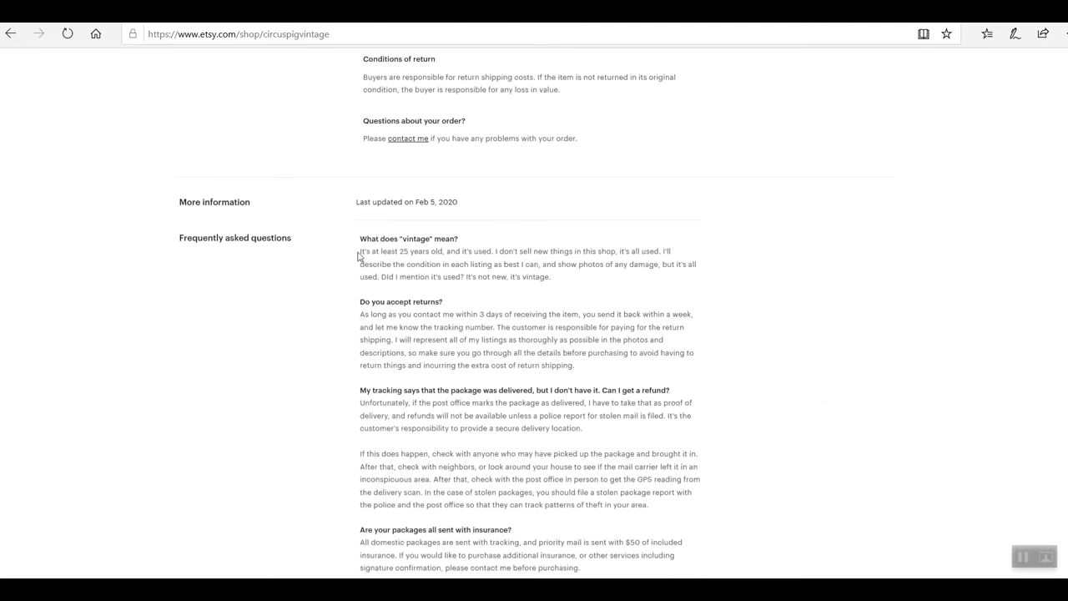
{"action": "left_click_drag", "start_coordinate": [360, 253], "coordinate": [567, 282]}
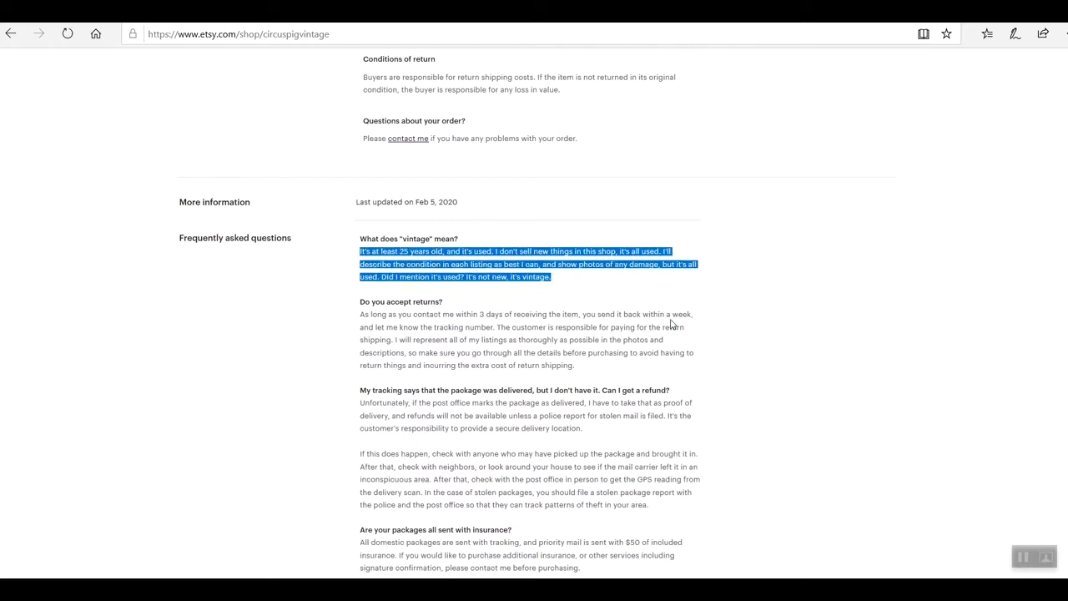
{"action": "left_click", "coordinate": [566, 291]}
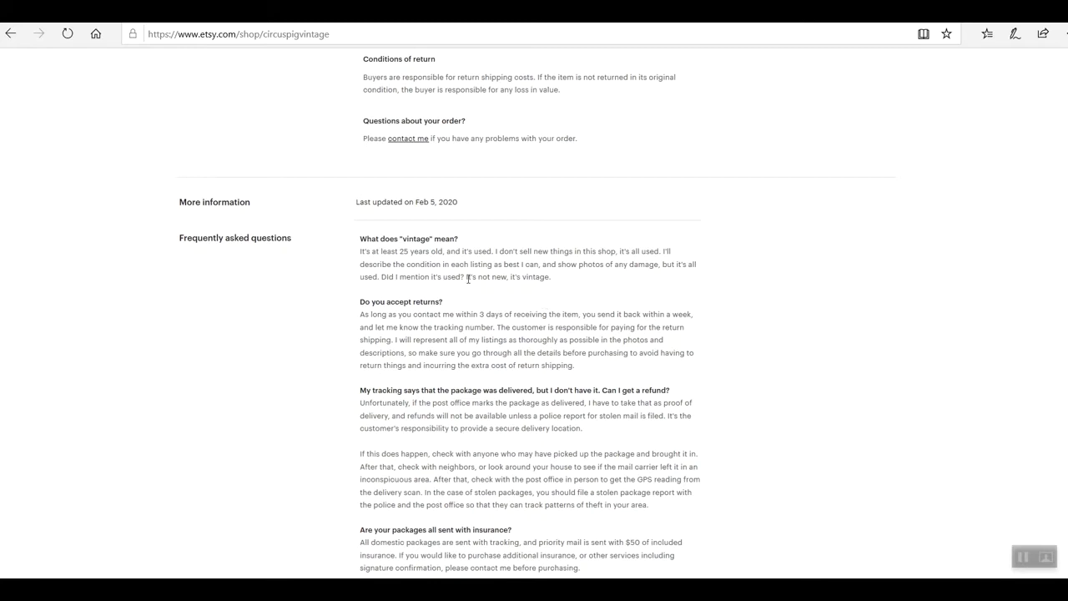
{"action": "left_click_drag", "start_coordinate": [468, 278], "coordinate": [556, 281]}
{"action": "left_click", "coordinate": [581, 280]}
{"action": "scroll", "coordinate": [751, 292], "scroll_direction": "down", "scroll_amount": 2}
{"action": "triple_click", "coordinate": [353, 145]}
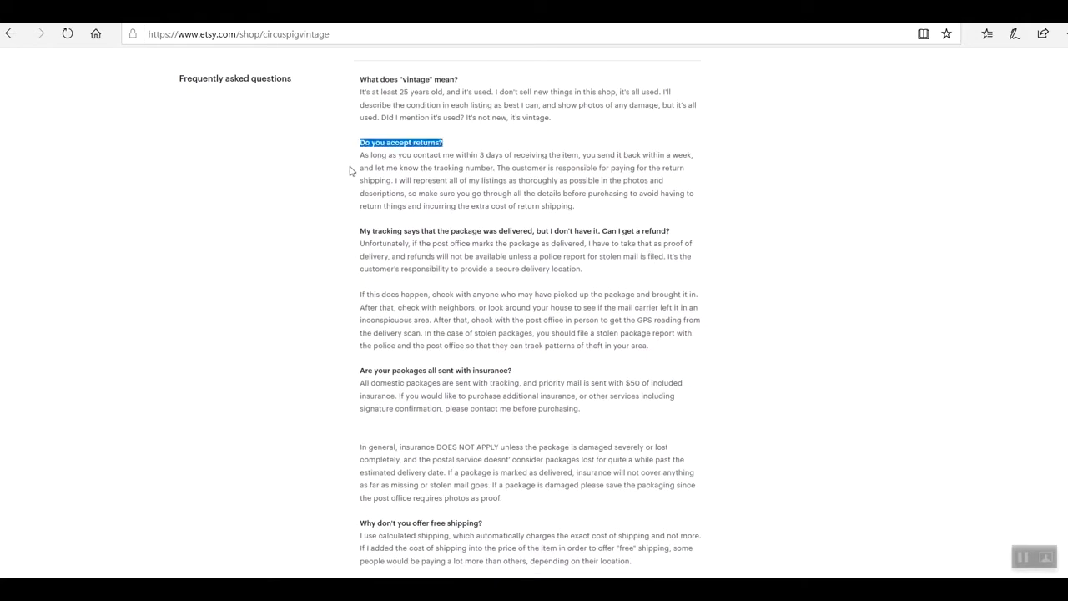
{"action": "left_click_drag", "start_coordinate": [351, 171], "coordinate": [386, 143]}
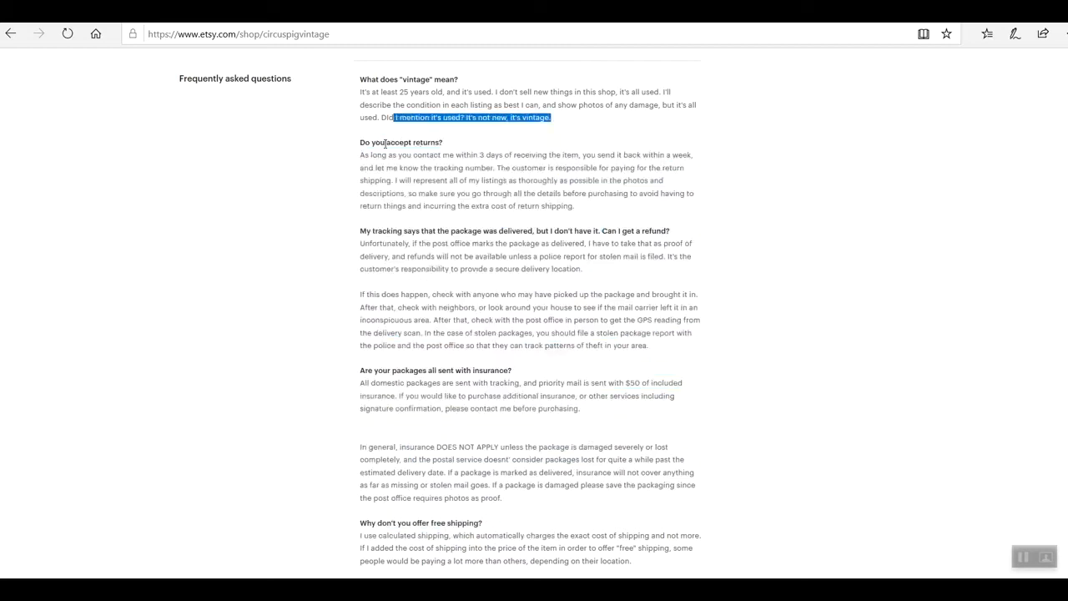
{"action": "left_click", "coordinate": [783, 230]}
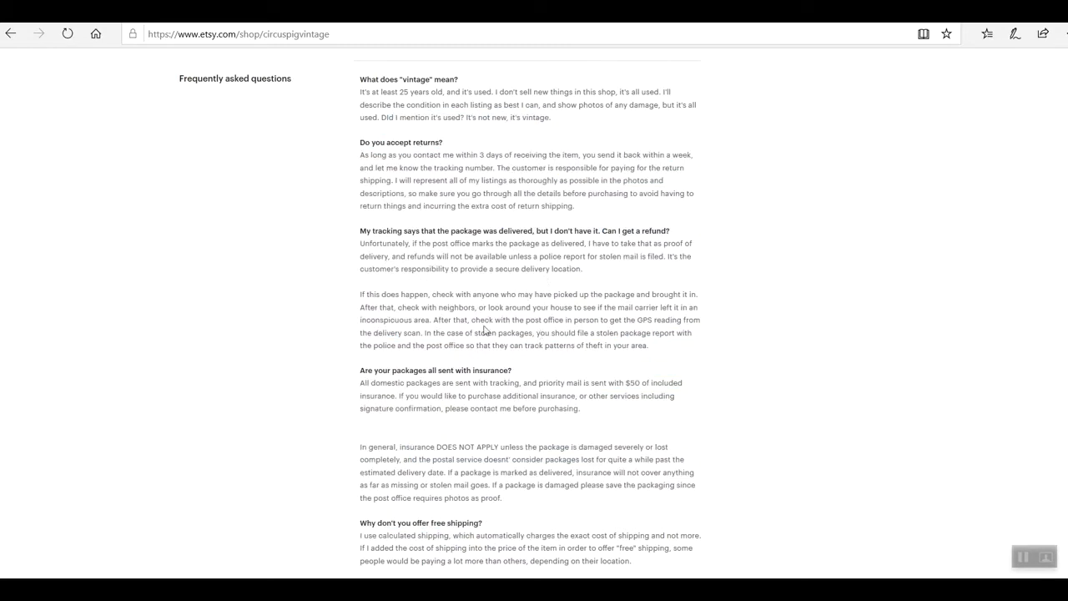
Examine the remaining FAQ answers, especially the one on why free shipping isn't offered, and go back to the shop page's header
{"action": "scroll", "coordinate": [747, 313], "scroll_direction": "down", "scroll_amount": 3}
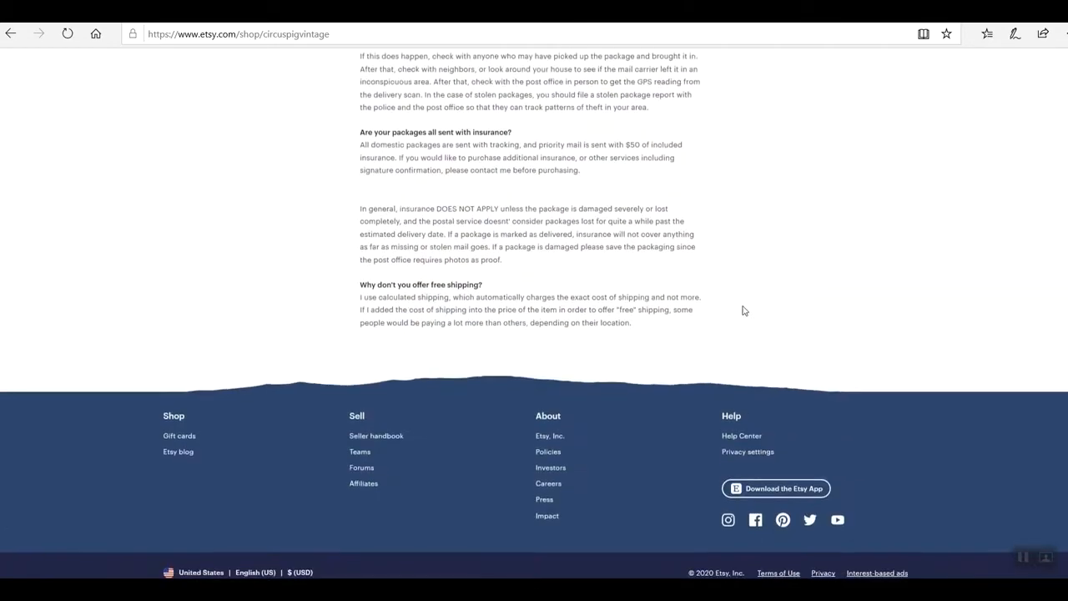
{"action": "scroll", "coordinate": [743, 310], "scroll_direction": "up", "scroll_amount": 2}
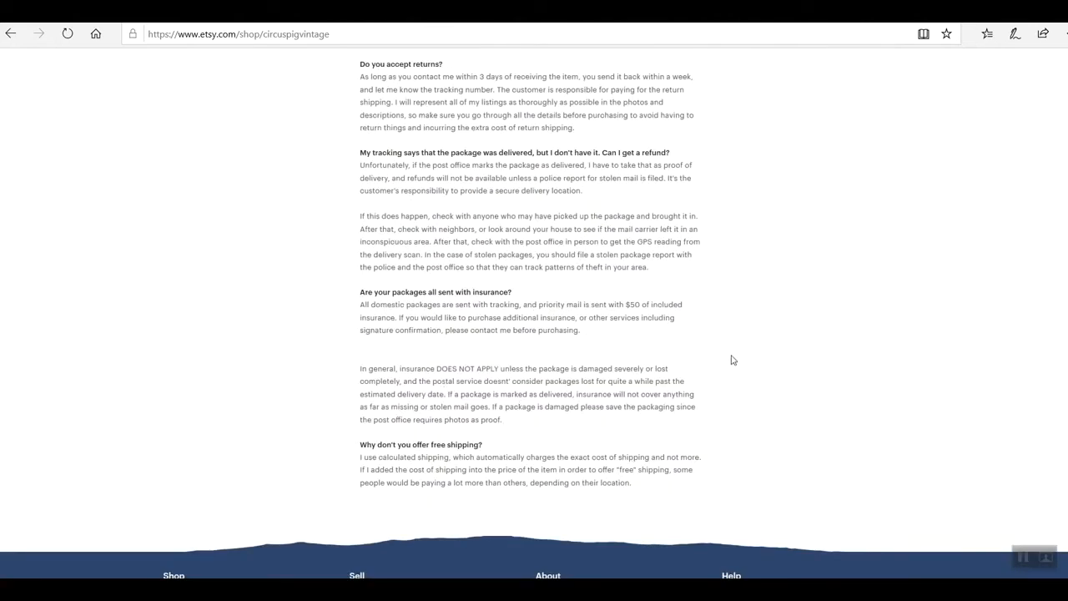
{"action": "left_click_drag", "start_coordinate": [501, 448], "coordinate": [275, 459]}
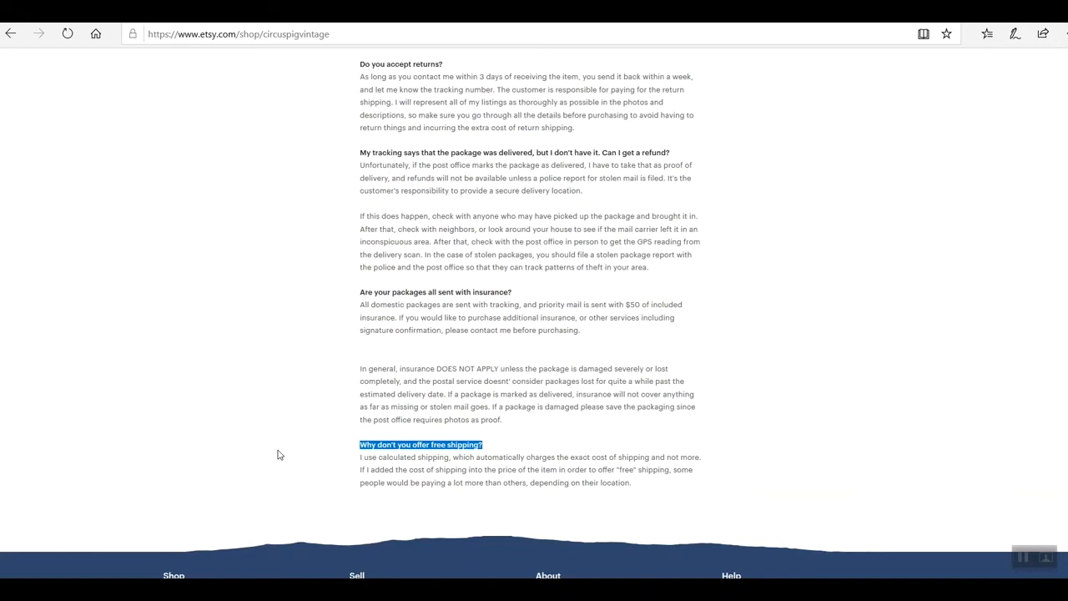
{"action": "left_click", "coordinate": [279, 454]}
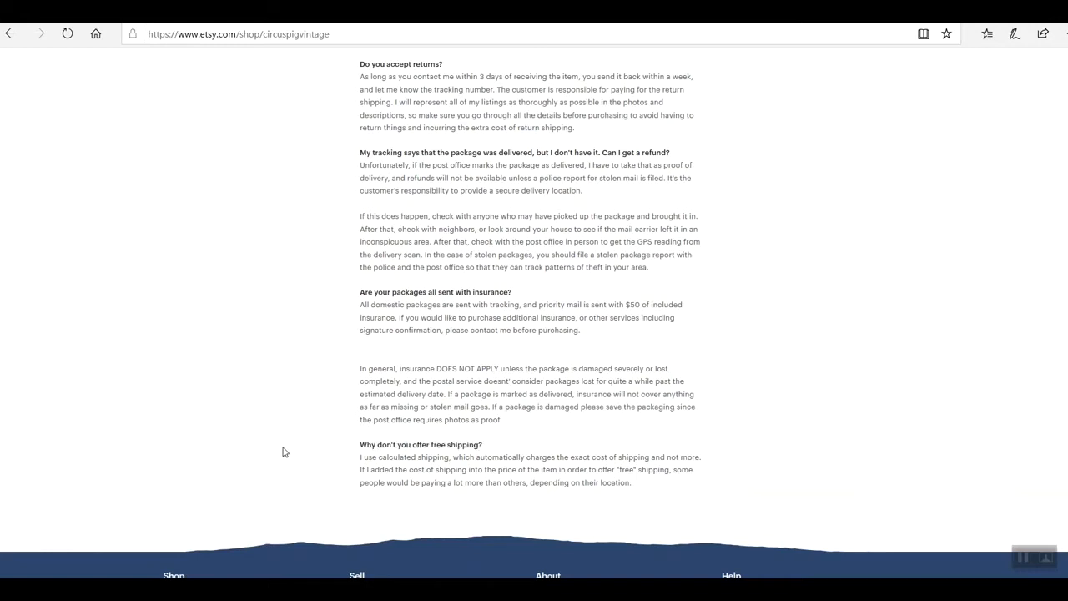
{"action": "left_click_drag", "start_coordinate": [282, 452], "coordinate": [703, 468]}
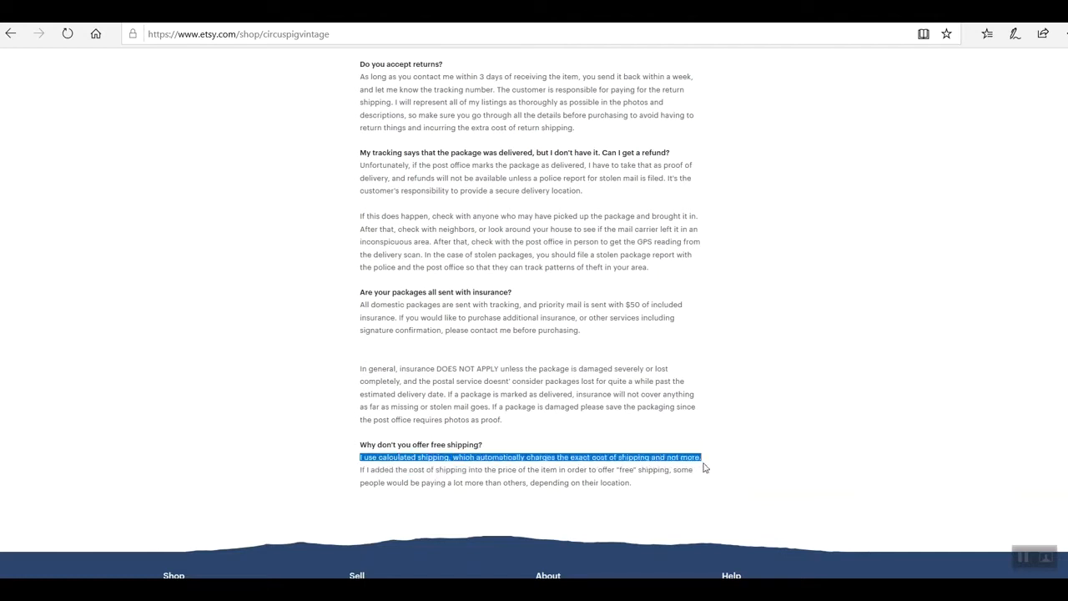
{"action": "left_click", "coordinate": [772, 456]}
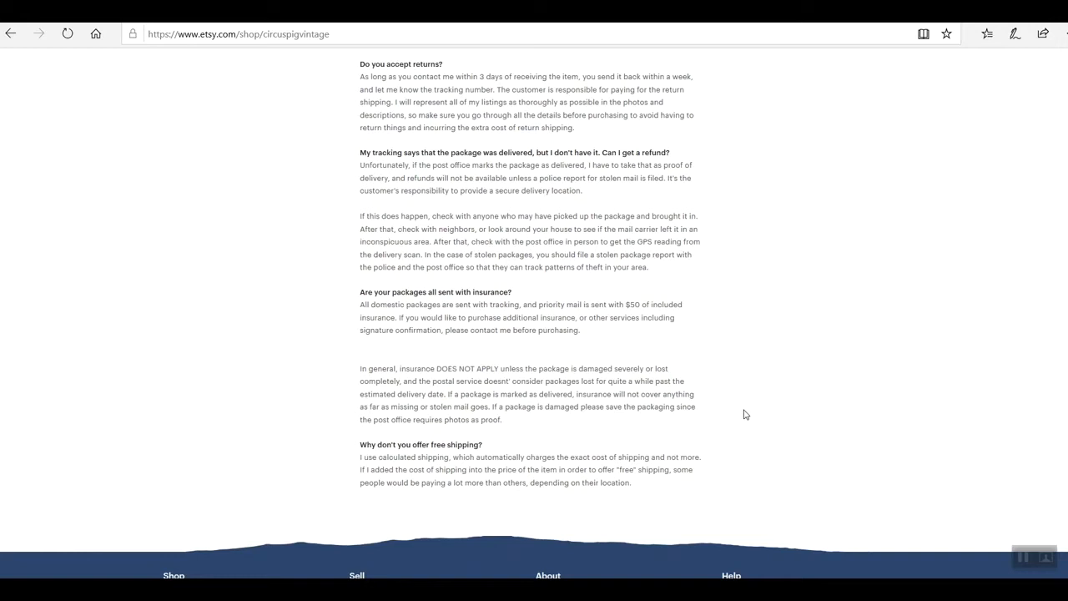
{"action": "left_click_drag", "start_coordinate": [489, 451], "coordinate": [368, 450]}
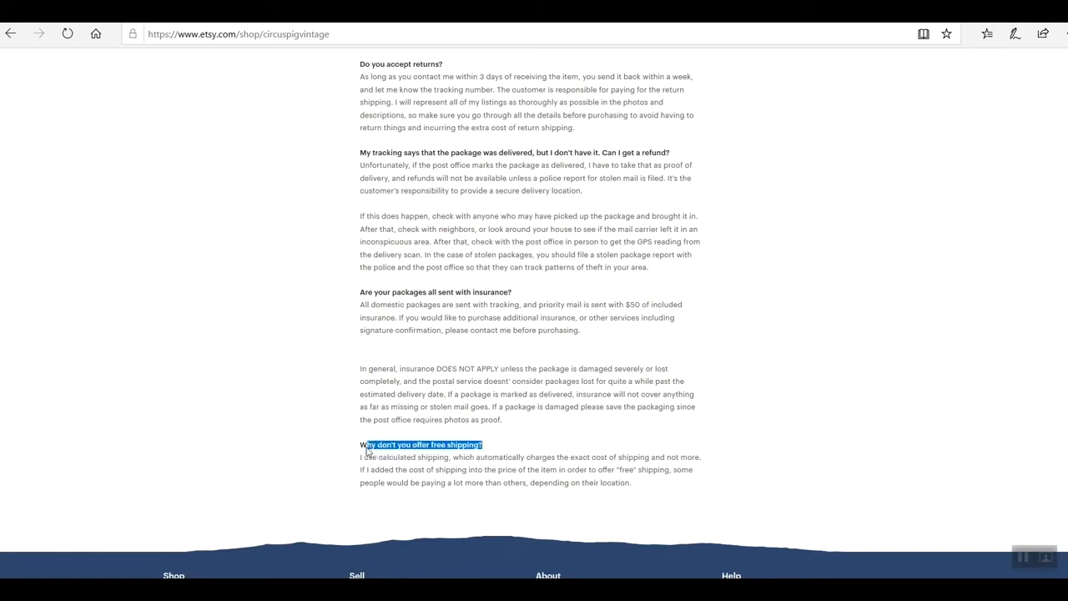
{"action": "scroll", "coordinate": [815, 403], "scroll_direction": "up", "scroll_amount": 10}
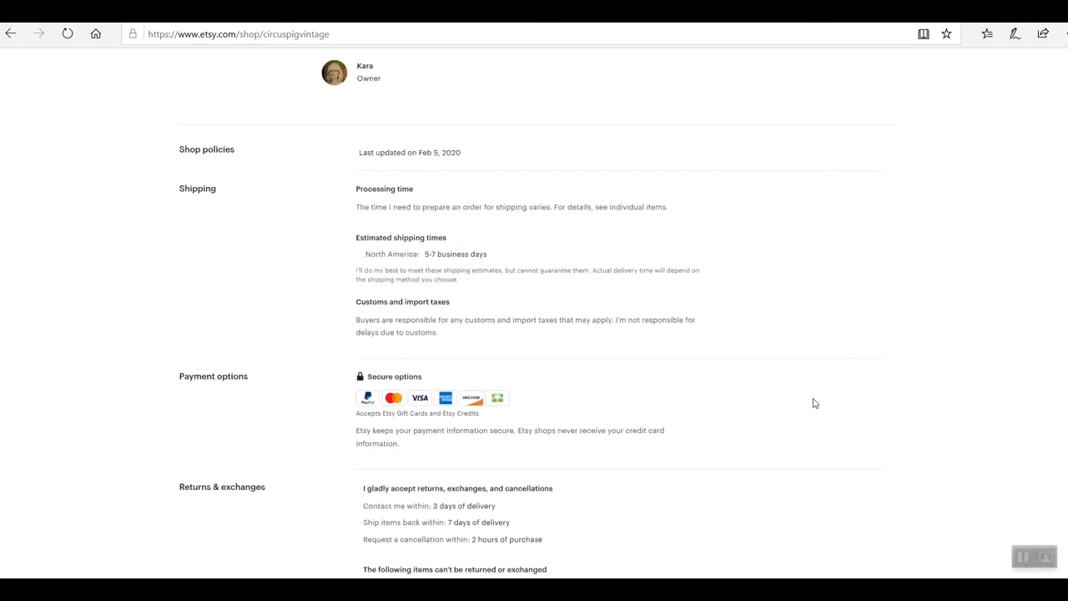
{"action": "scroll", "coordinate": [815, 403], "scroll_direction": "up", "scroll_amount": 10}
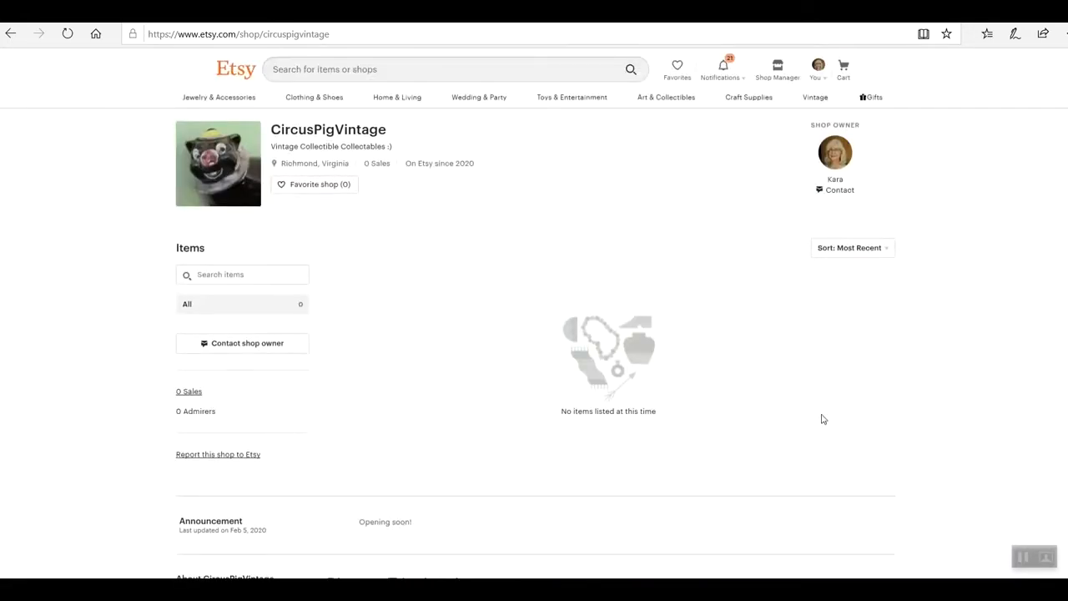
{"action": "scroll", "coordinate": [823, 419], "scroll_direction": "down", "scroll_amount": 1}
{"action": "scroll", "coordinate": [823, 420], "scroll_direction": "up", "scroll_amount": 1}
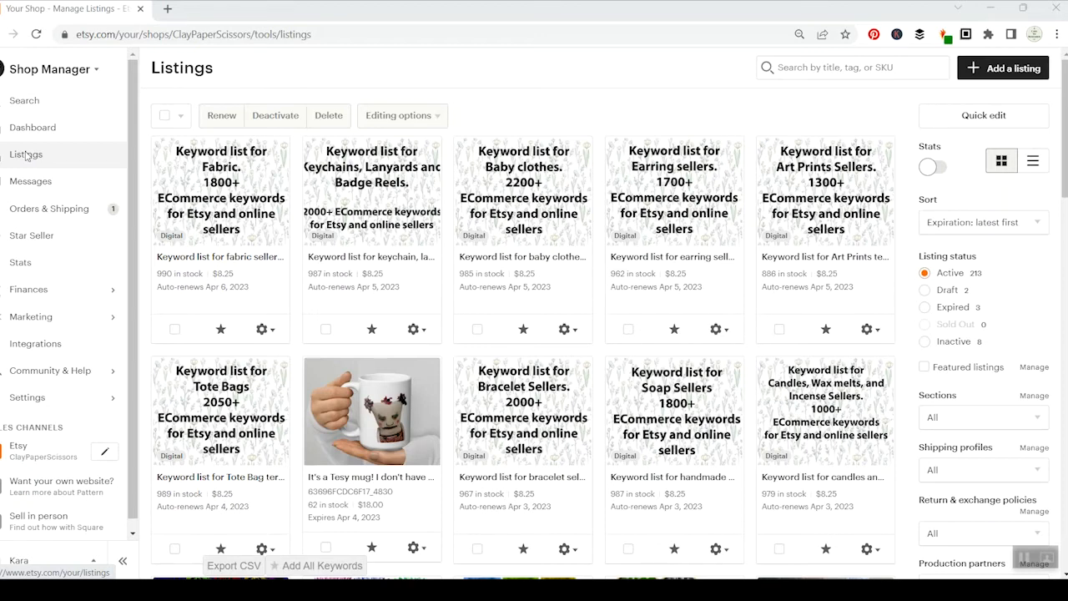
View the blank new-listing form, open a copy of the fabric sellers keyword listing, and return to the listings without publishing
{"action": "left_click", "coordinate": [1014, 69]}
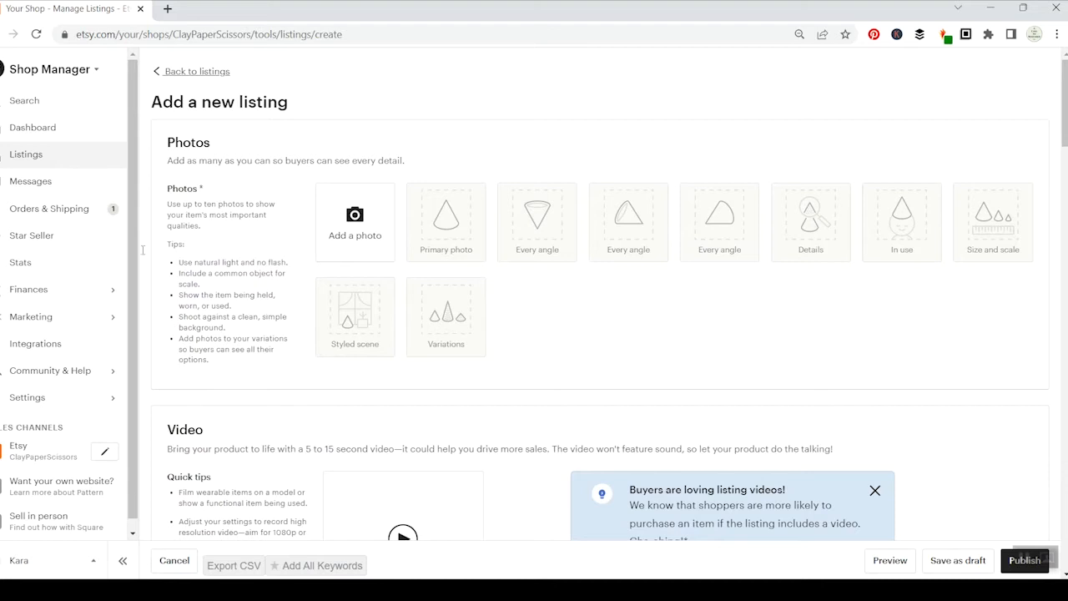
{"action": "left_click", "coordinate": [35, 153]}
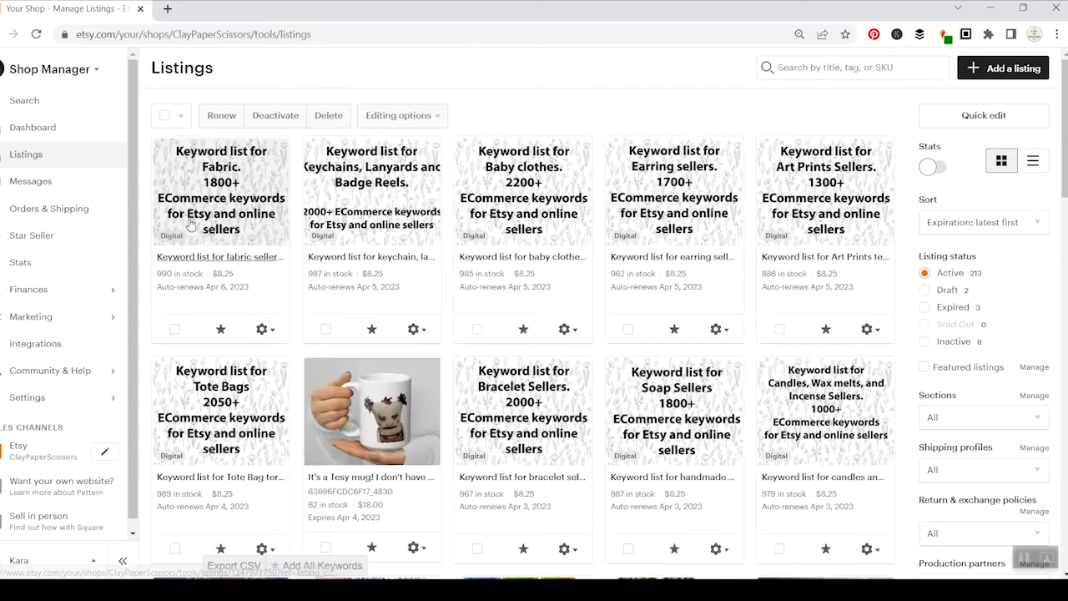
{"action": "left_click", "coordinate": [265, 332]}
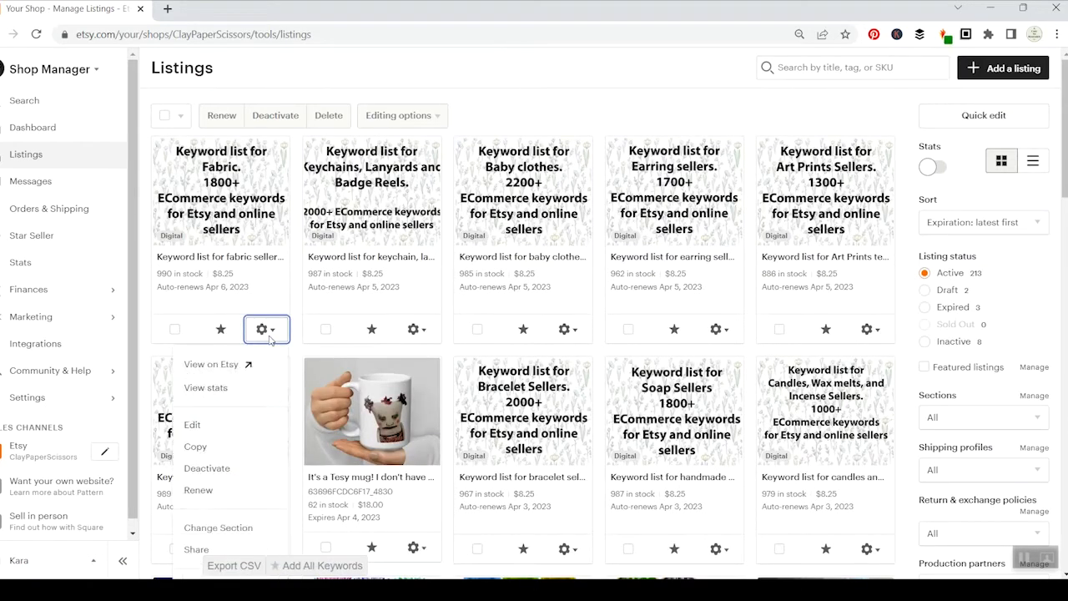
{"action": "left_click", "coordinate": [195, 446]}
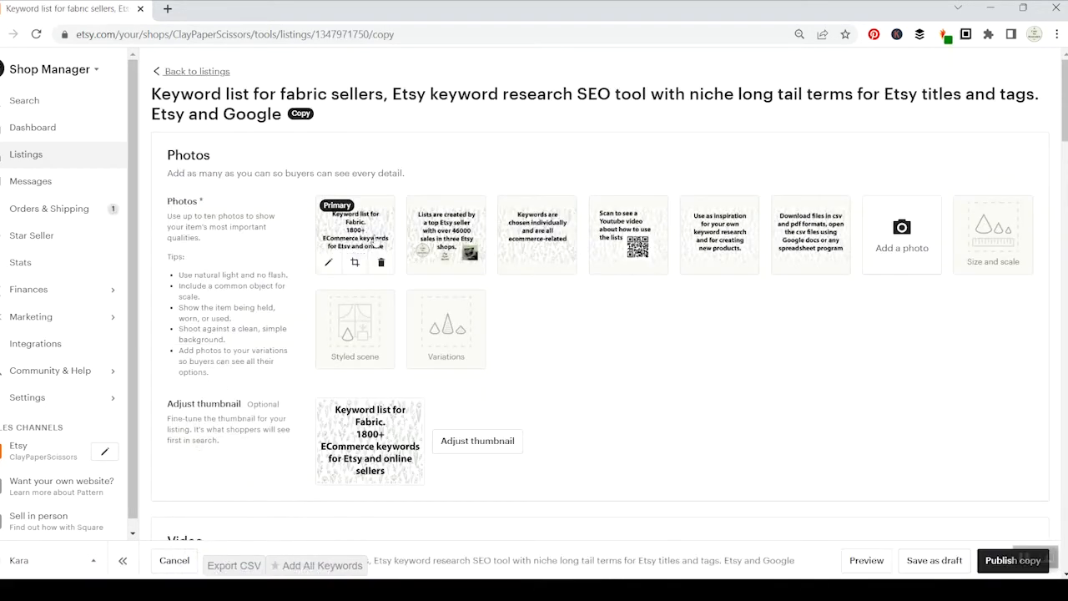
{"action": "left_click", "coordinate": [189, 73]}
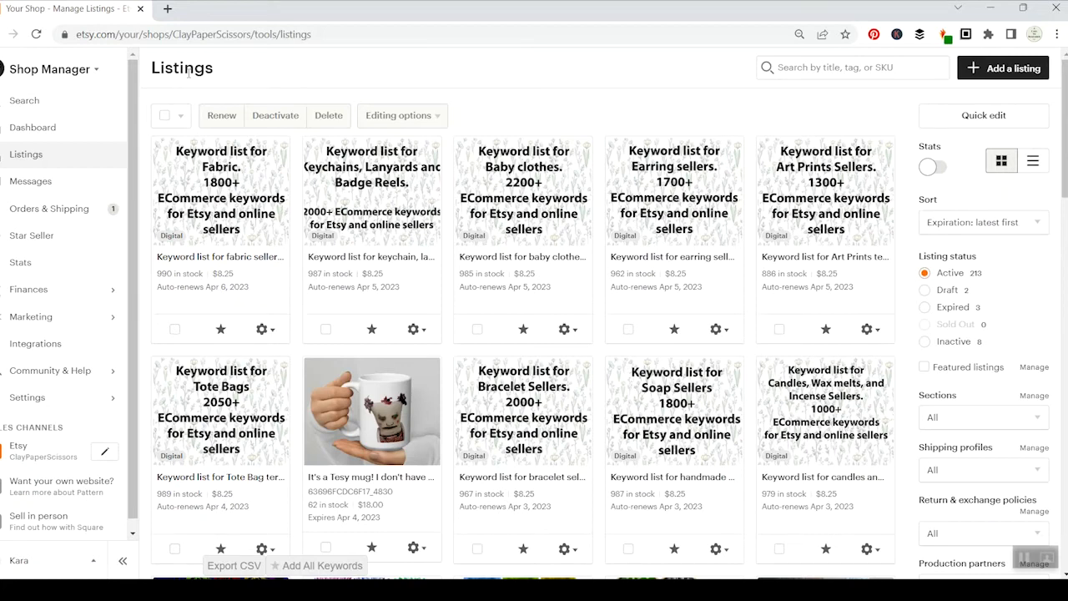
Start a new listing with the "Keywords are chosen individually and are all ecommerce-related" image as primary photo, and title it "test title"
{"action": "left_click", "coordinate": [1011, 68]}
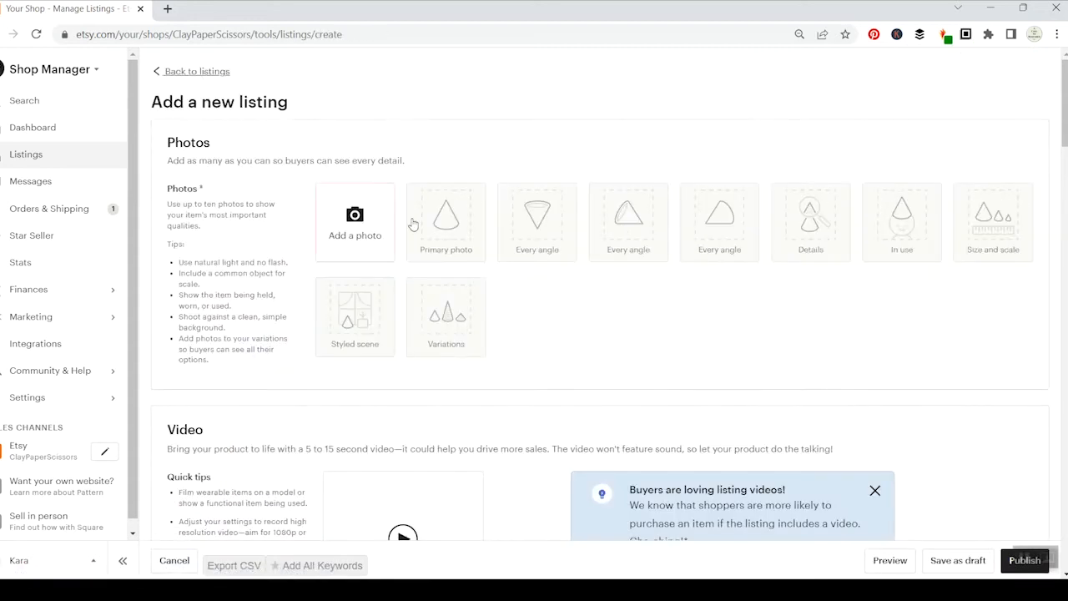
{"action": "left_click", "coordinate": [336, 242]}
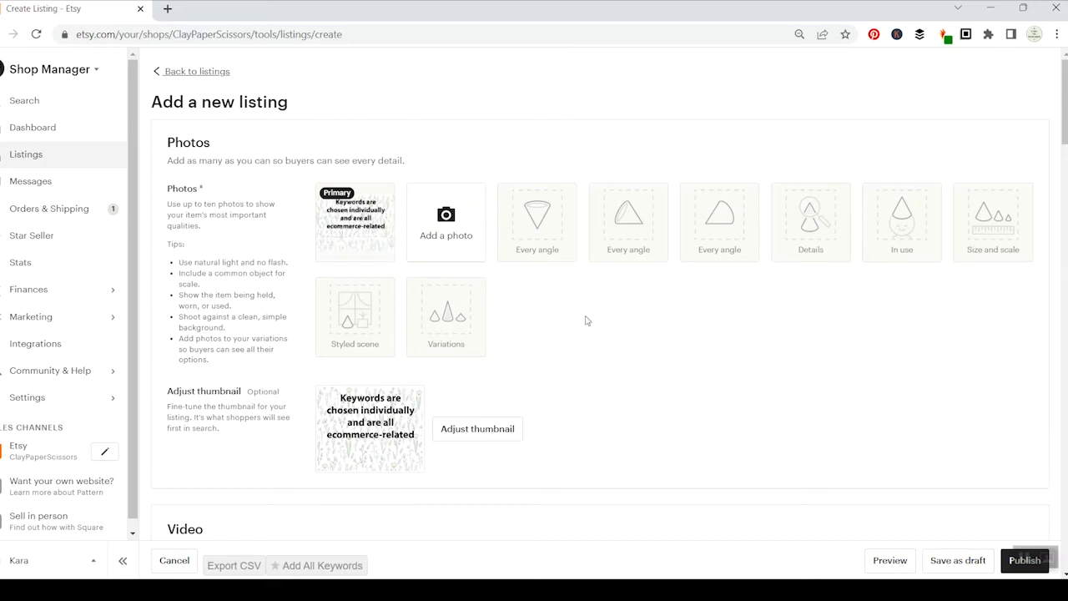
{"action": "scroll", "coordinate": [710, 303], "scroll_direction": "down", "scroll_amount": 5}
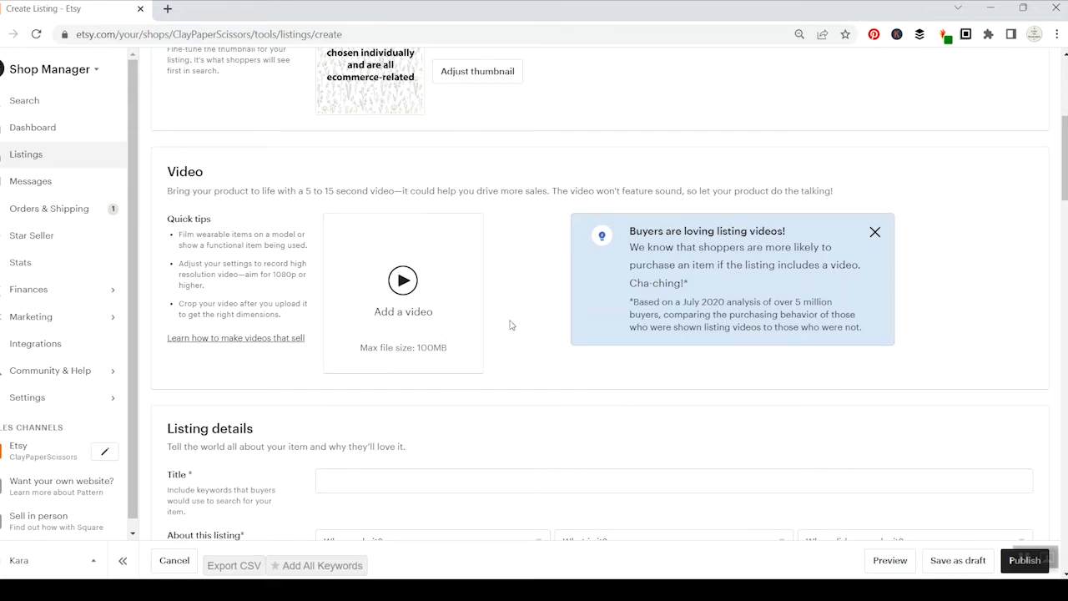
{"action": "scroll", "coordinate": [511, 326], "scroll_direction": "down", "scroll_amount": 2}
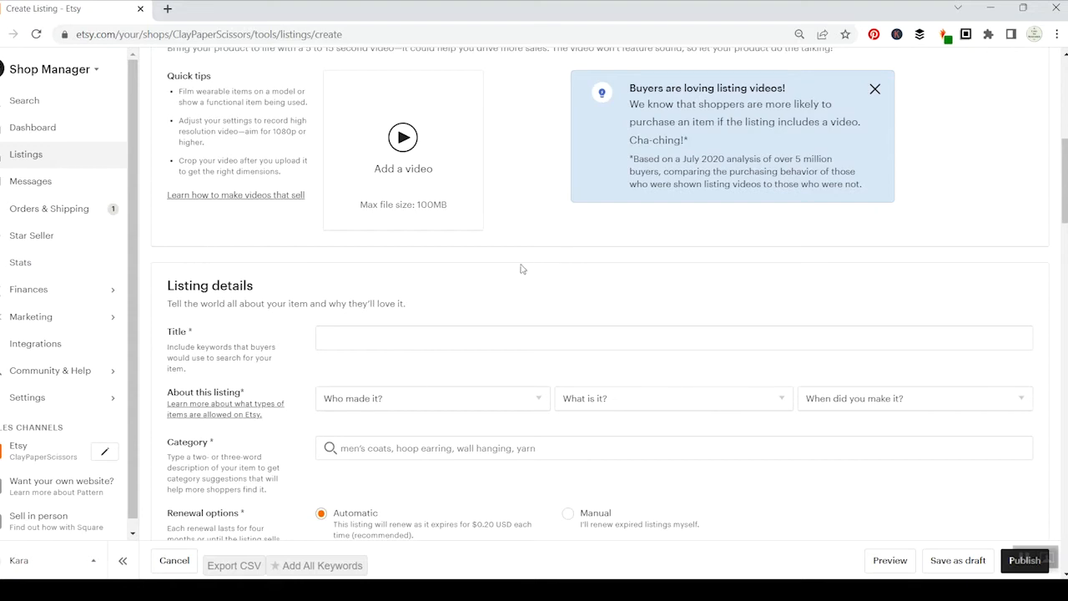
{"action": "left_click", "coordinate": [363, 334]}
{"action": "type", "text": "test titl"}
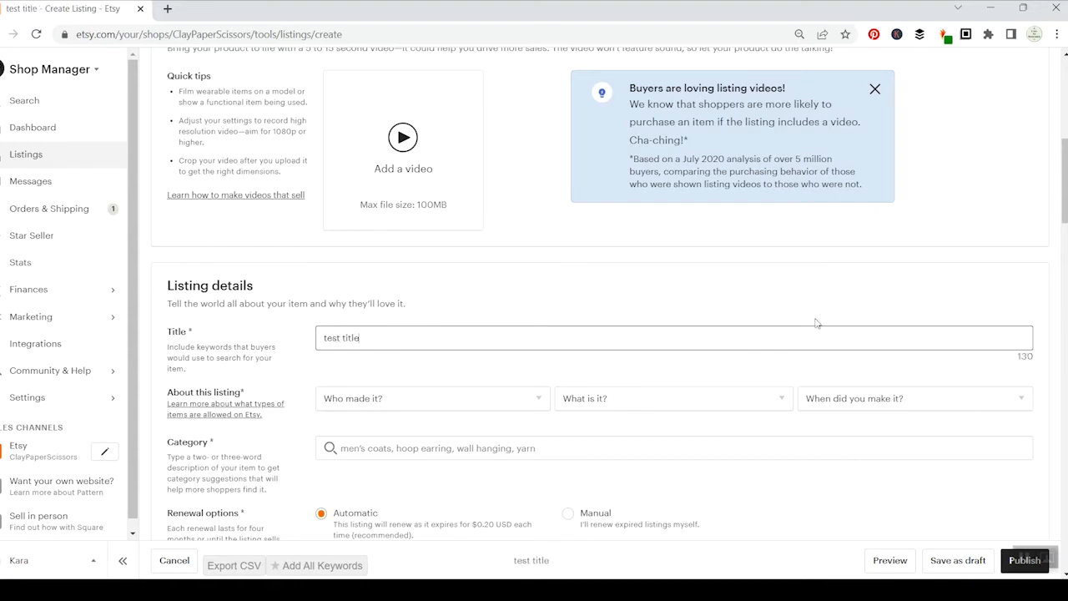
{"action": "type", "text": "e"}
Try "I did" and "A member of my shop" as the item's maker, then settle on "Another company or person"
{"action": "scroll", "coordinate": [374, 383], "scroll_direction": "down", "scroll_amount": 2}
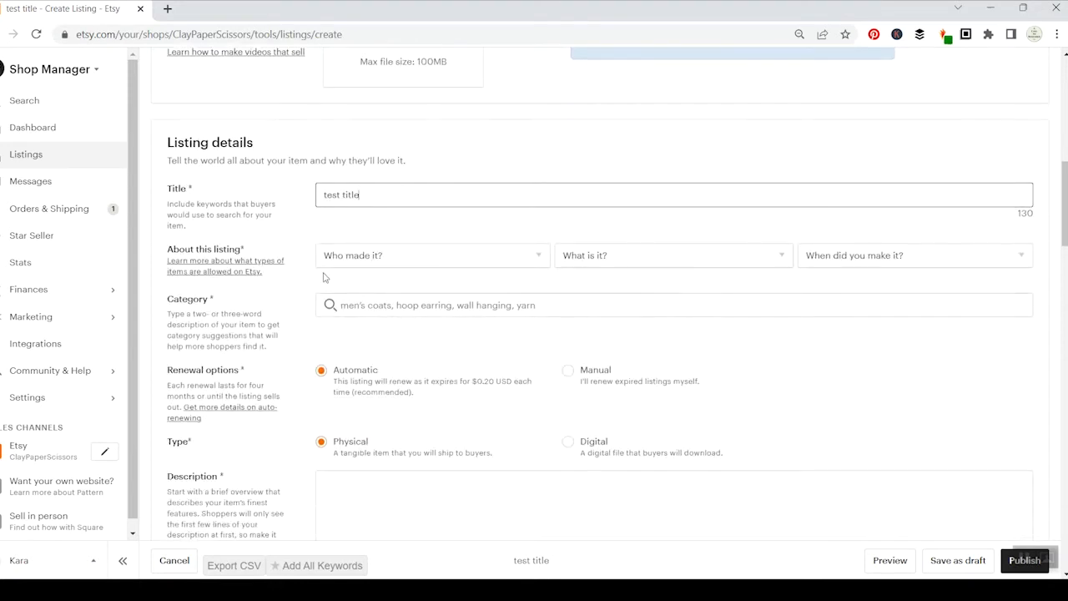
{"action": "left_click", "coordinate": [428, 266]}
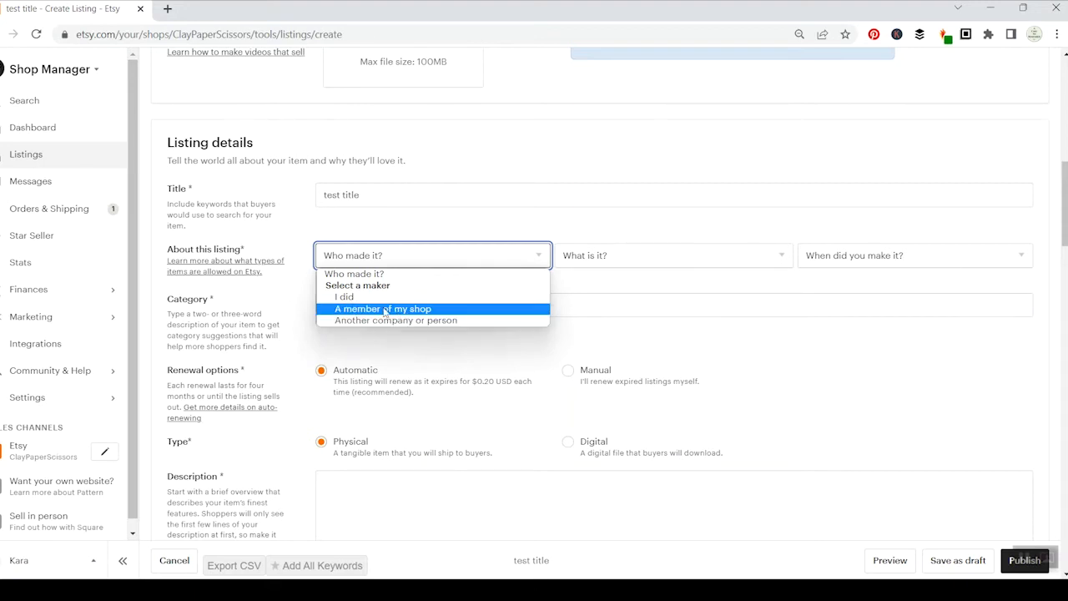
{"action": "left_click", "coordinate": [349, 297]}
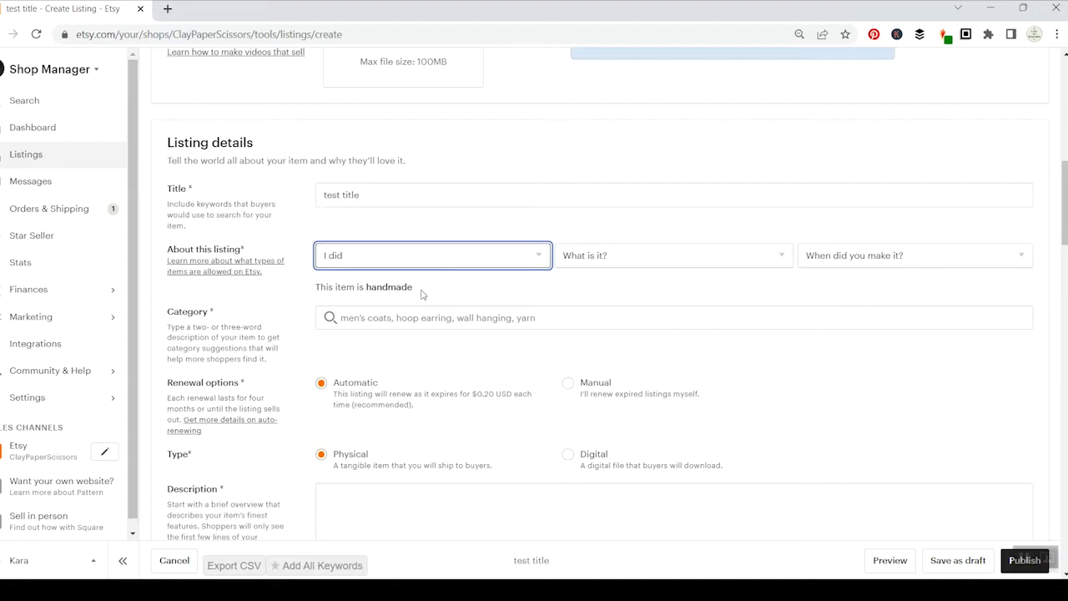
{"action": "left_click", "coordinate": [416, 264]}
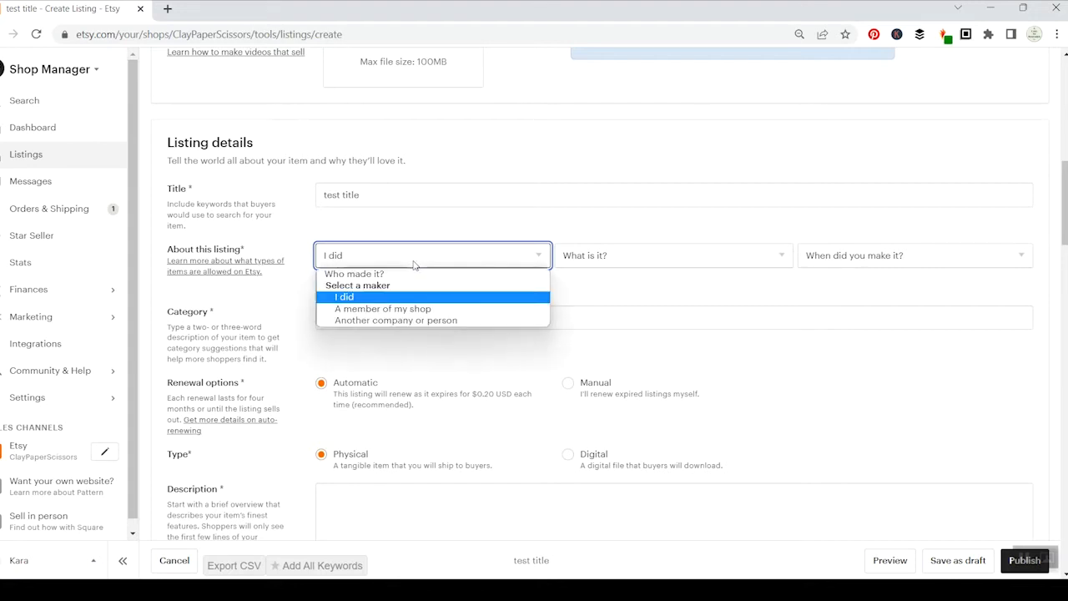
{"action": "left_click", "coordinate": [390, 308]}
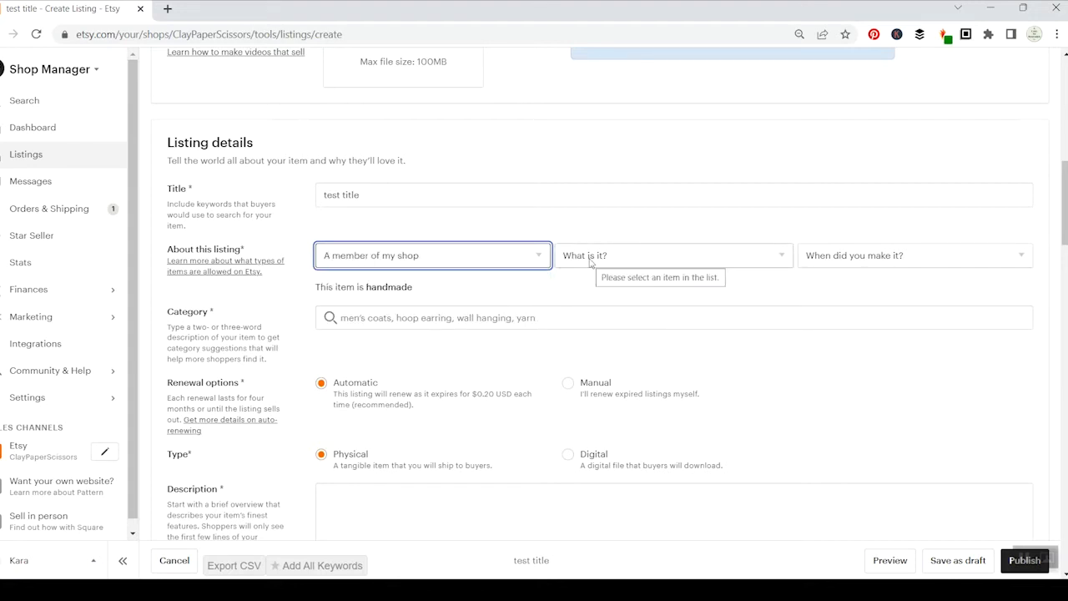
{"action": "left_click", "coordinate": [398, 260]}
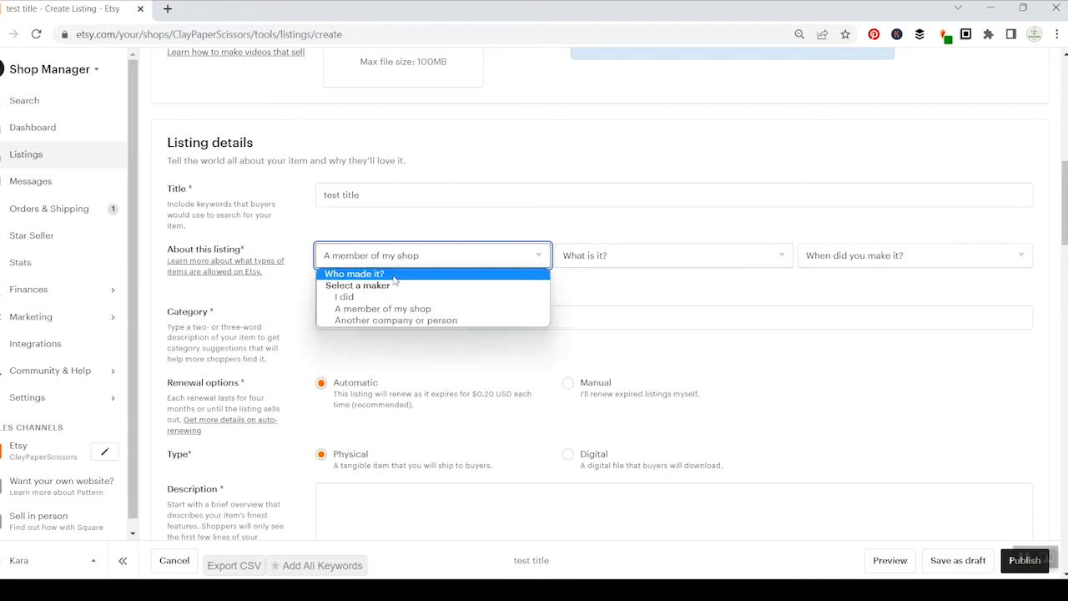
{"action": "left_click", "coordinate": [386, 320]}
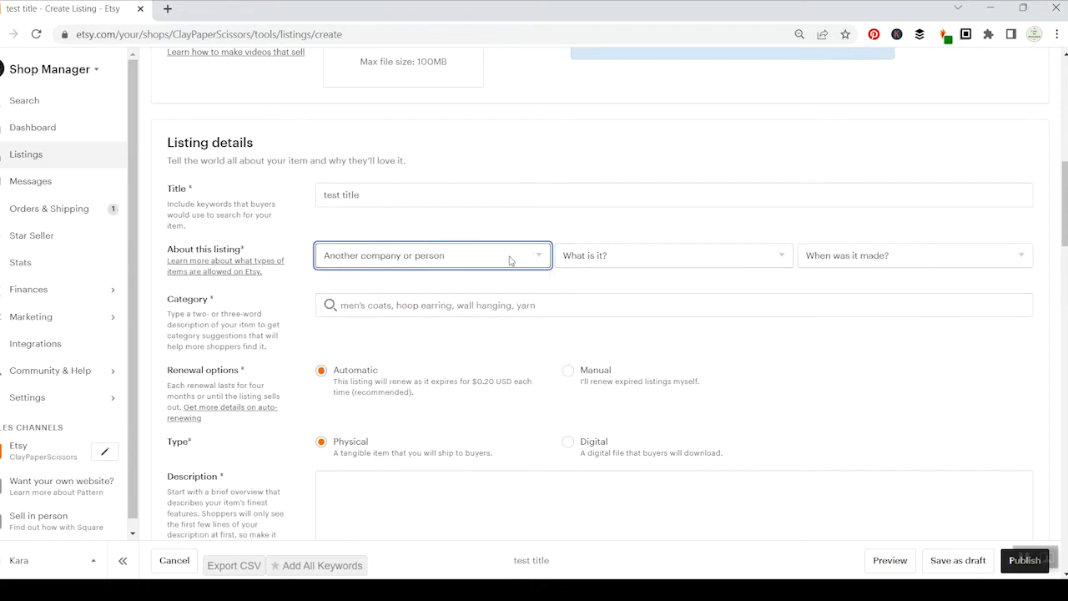
Describe the item as "A supply or tool to make things" and set when it was made to "Before 2003"
{"action": "left_click", "coordinate": [602, 257]}
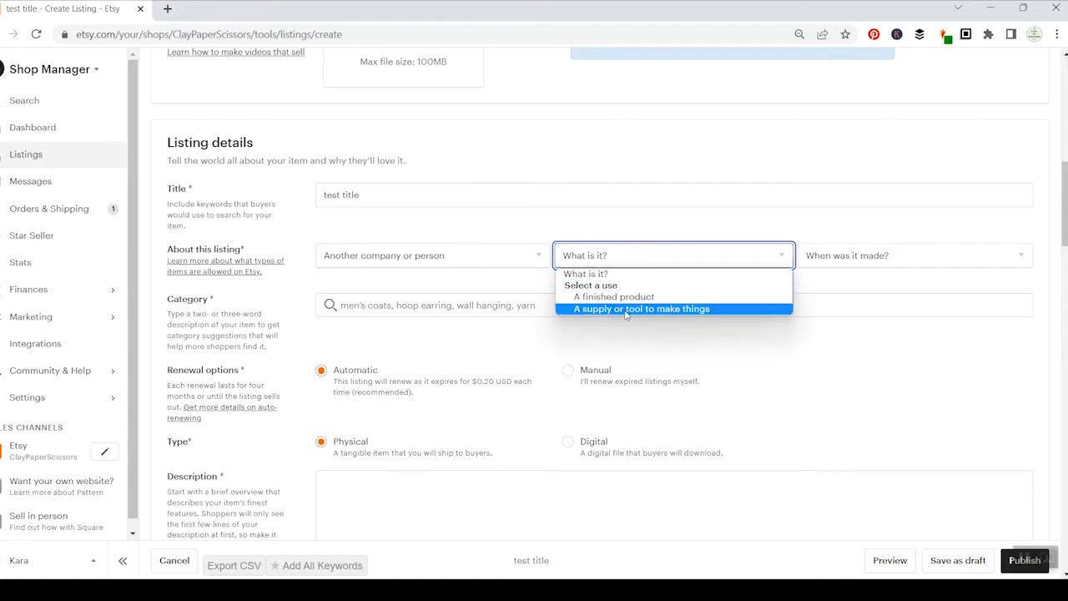
{"action": "left_click", "coordinate": [626, 310]}
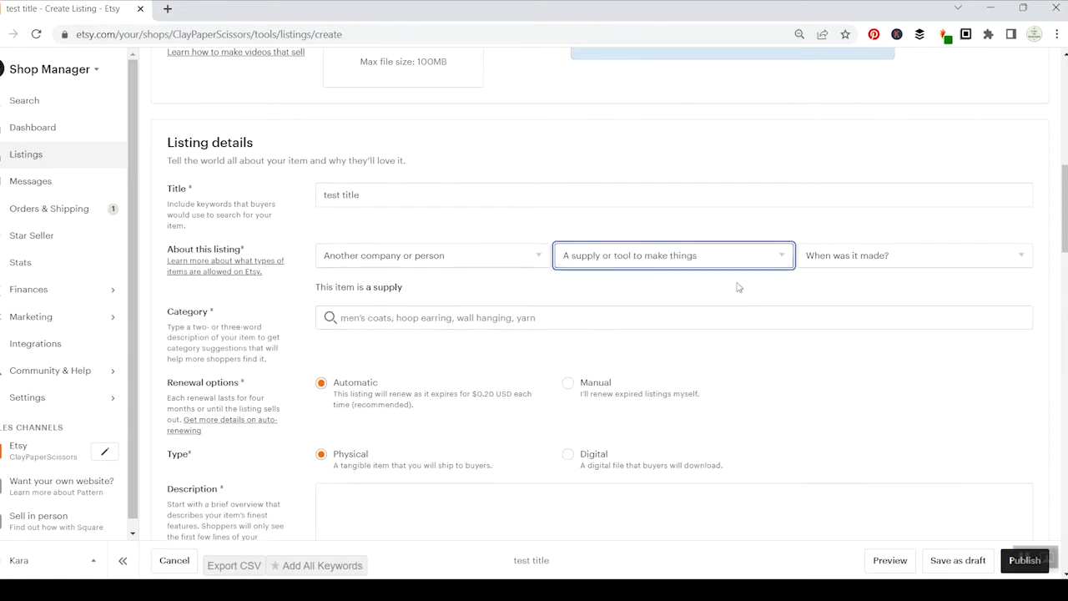
{"action": "left_click", "coordinate": [840, 255]}
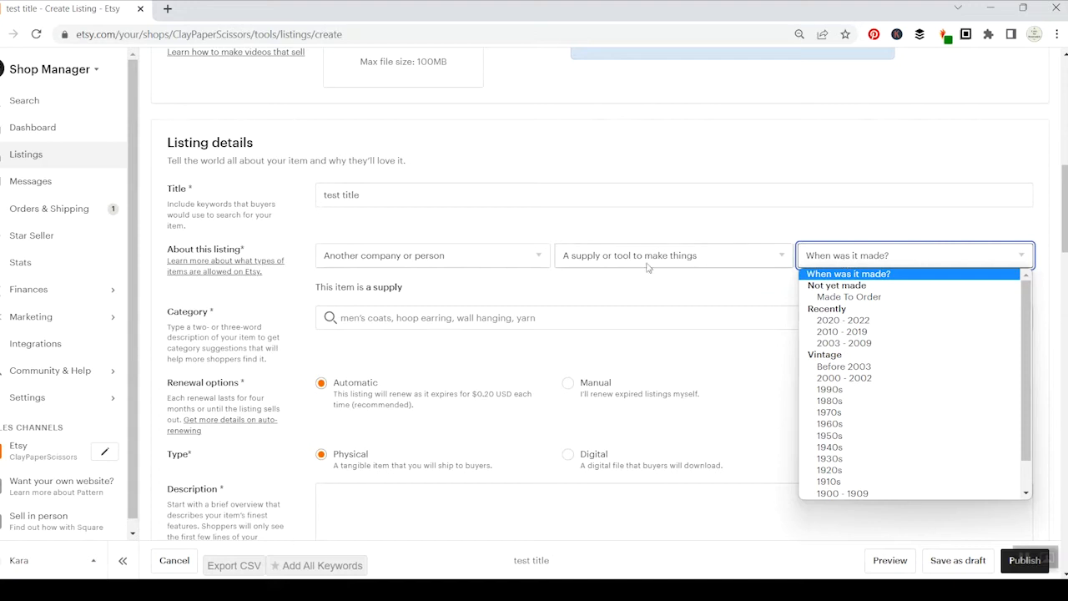
{"action": "left_click", "coordinate": [375, 289]}
{"action": "double_click", "coordinate": [375, 288]}
{"action": "left_click", "coordinate": [842, 256]}
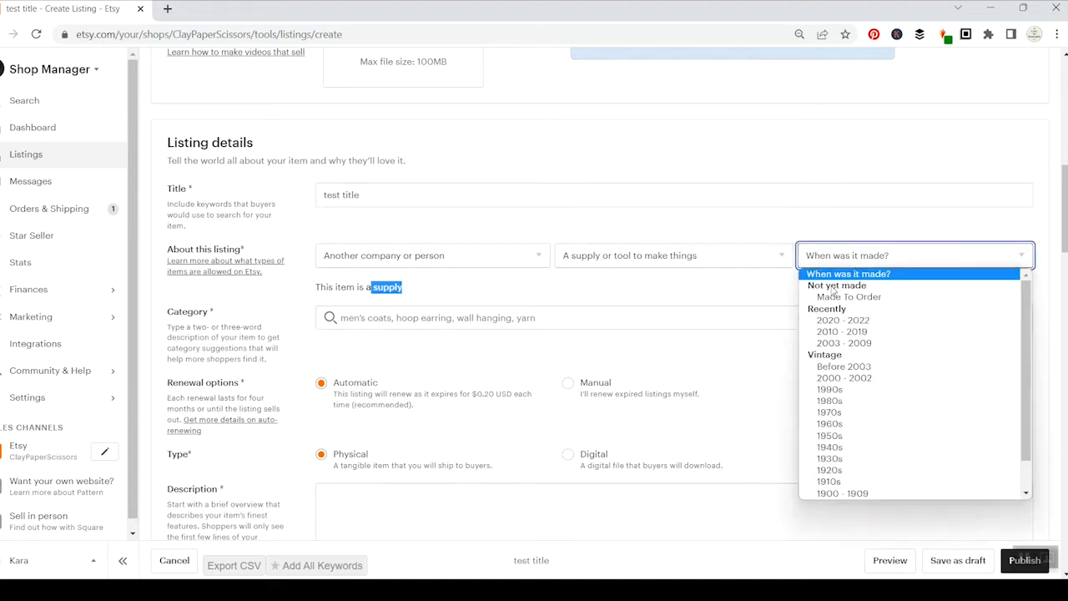
{"action": "left_click", "coordinate": [840, 369]}
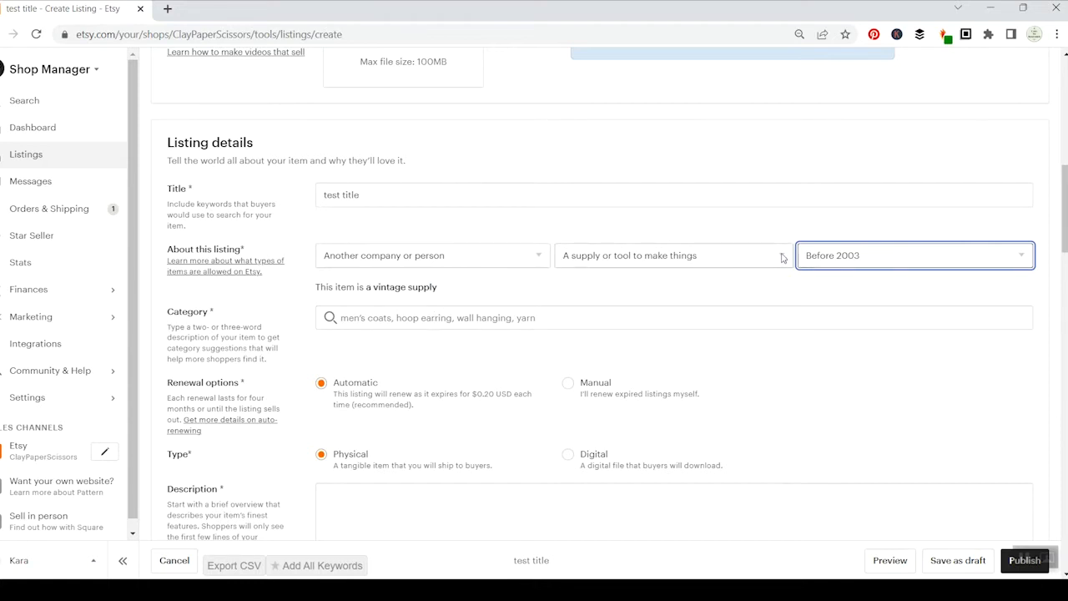
Keep "Another company or person" as maker, set the item to "A finished product" that is "Made To Order", and check its classification
{"action": "left_click", "coordinate": [446, 263]}
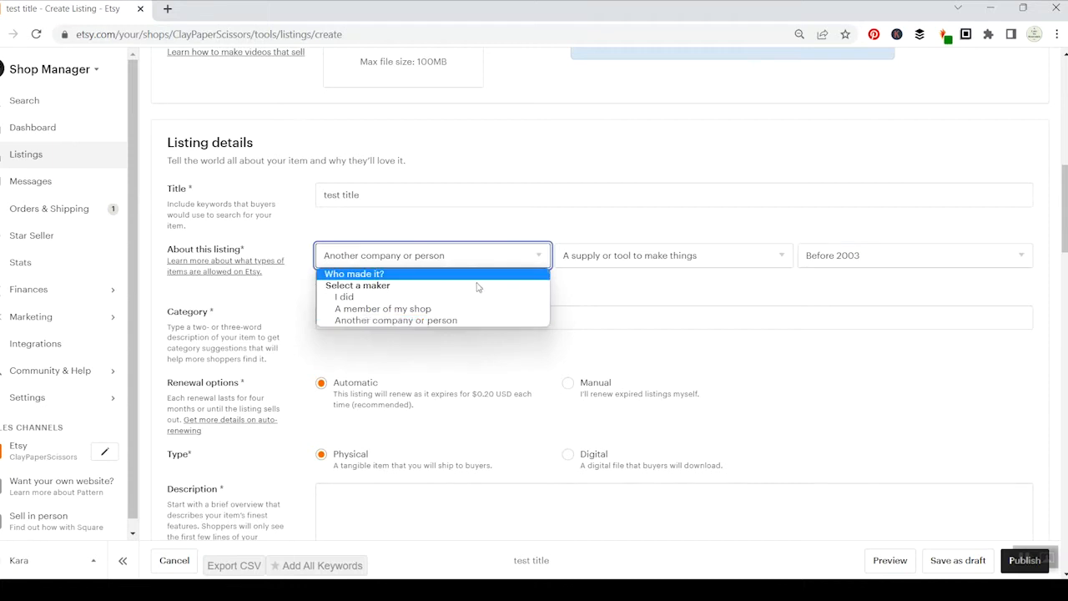
{"action": "key", "text": "Up"}
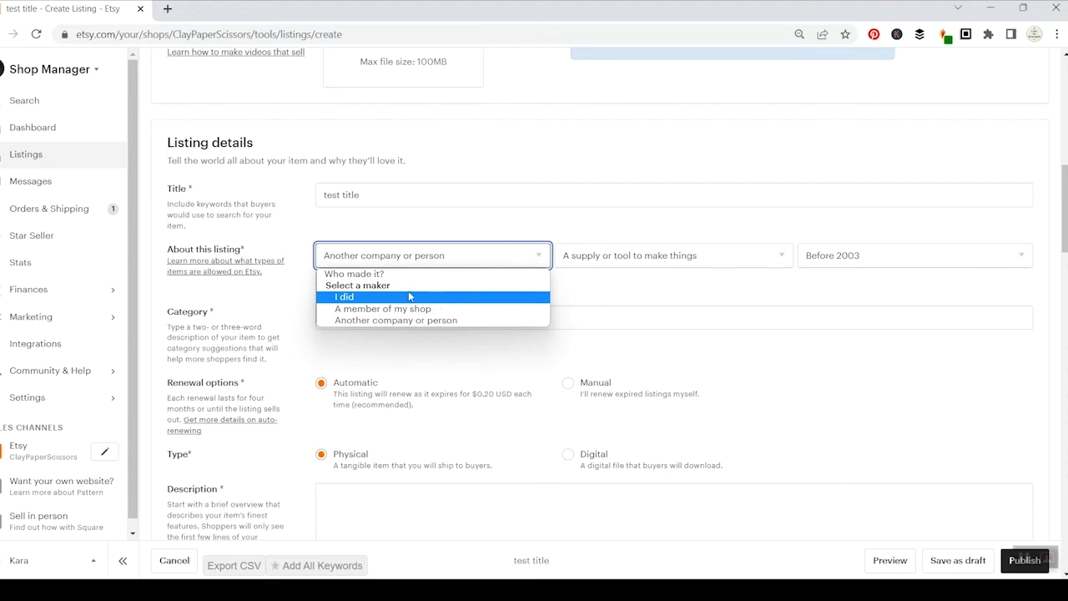
{"action": "left_click", "coordinate": [419, 322]}
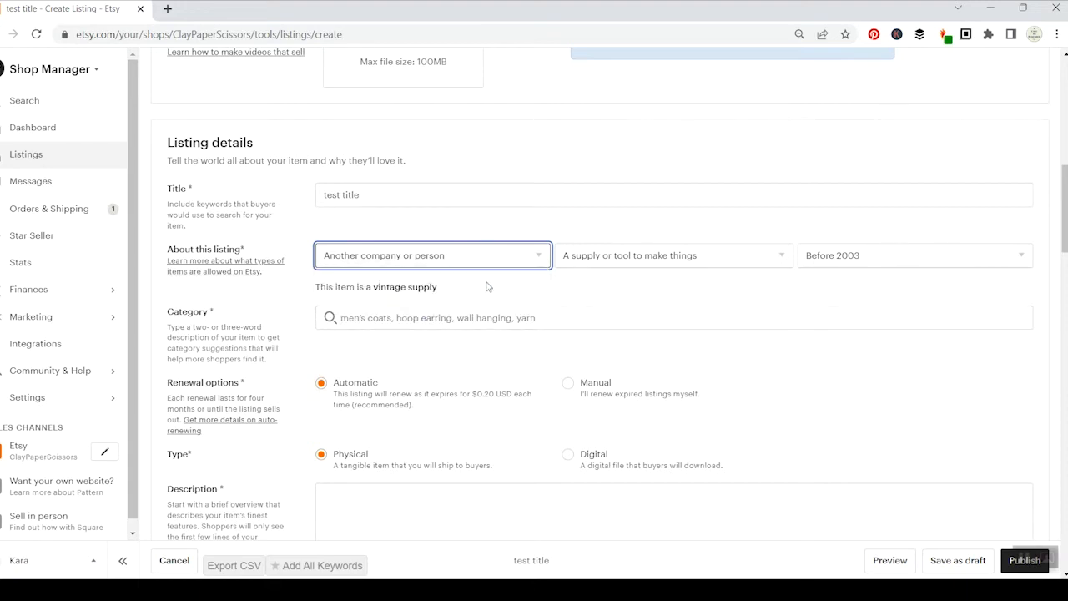
{"action": "left_click", "coordinate": [609, 255]}
{"action": "left_click", "coordinate": [620, 295]}
{"action": "left_click", "coordinate": [837, 261]}
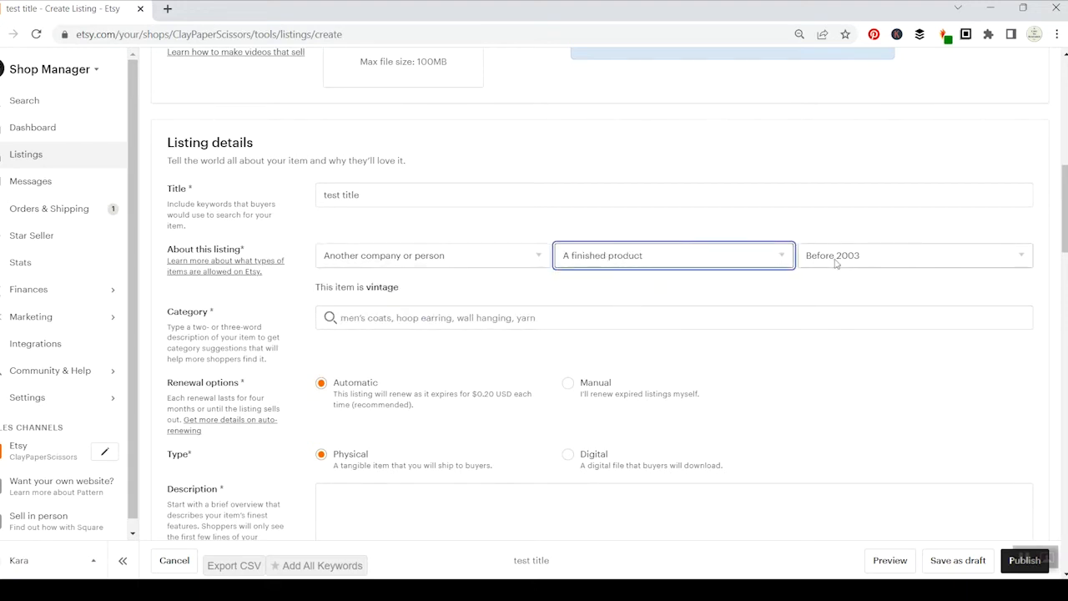
{"action": "left_click", "coordinate": [857, 297]}
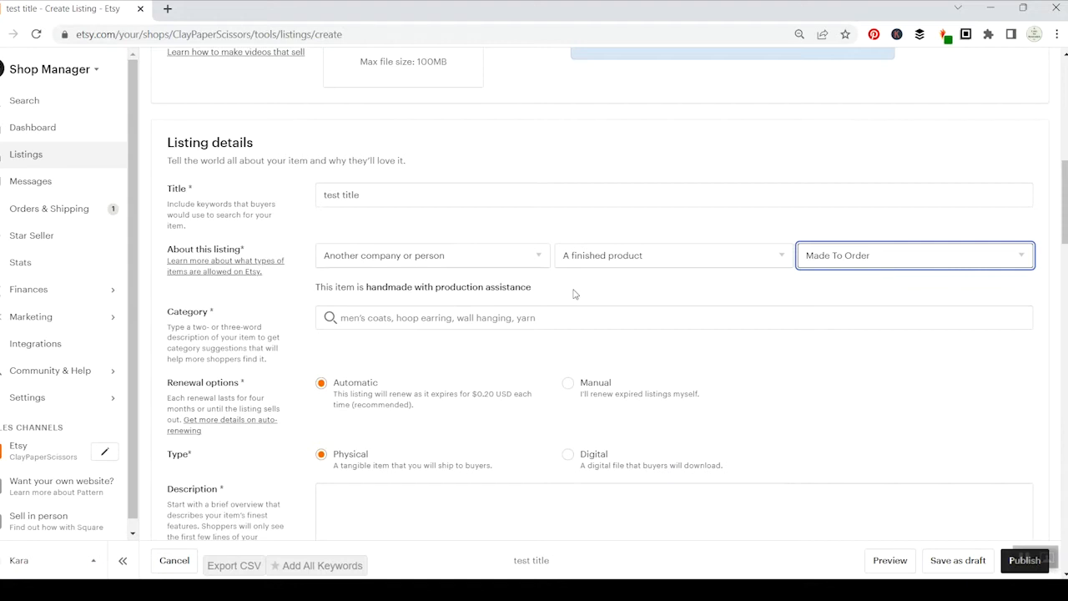
{"action": "left_click", "coordinate": [519, 260]}
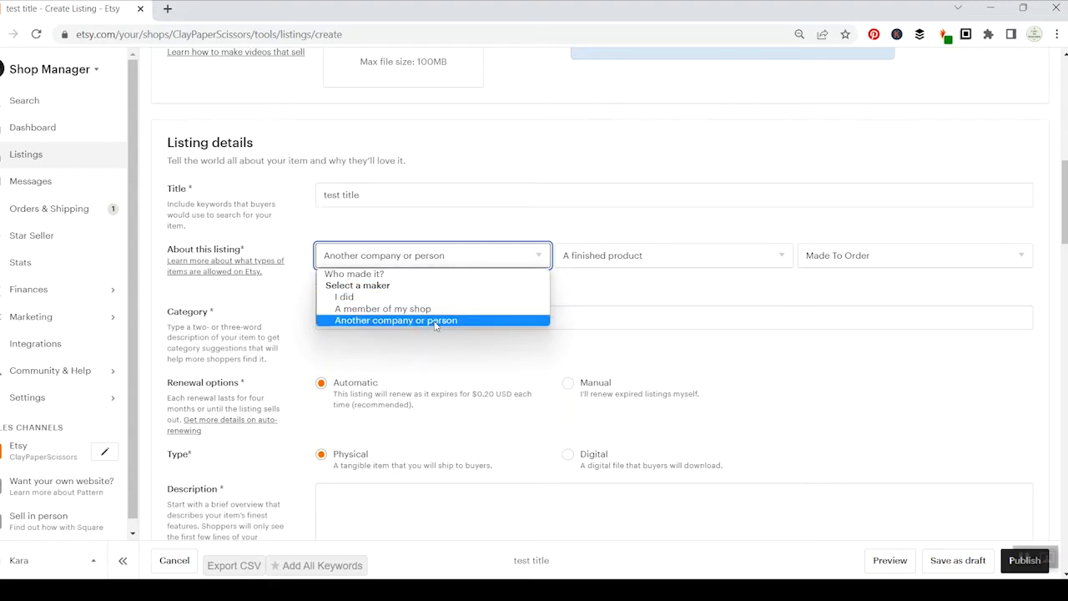
{"action": "left_click", "coordinate": [586, 284]}
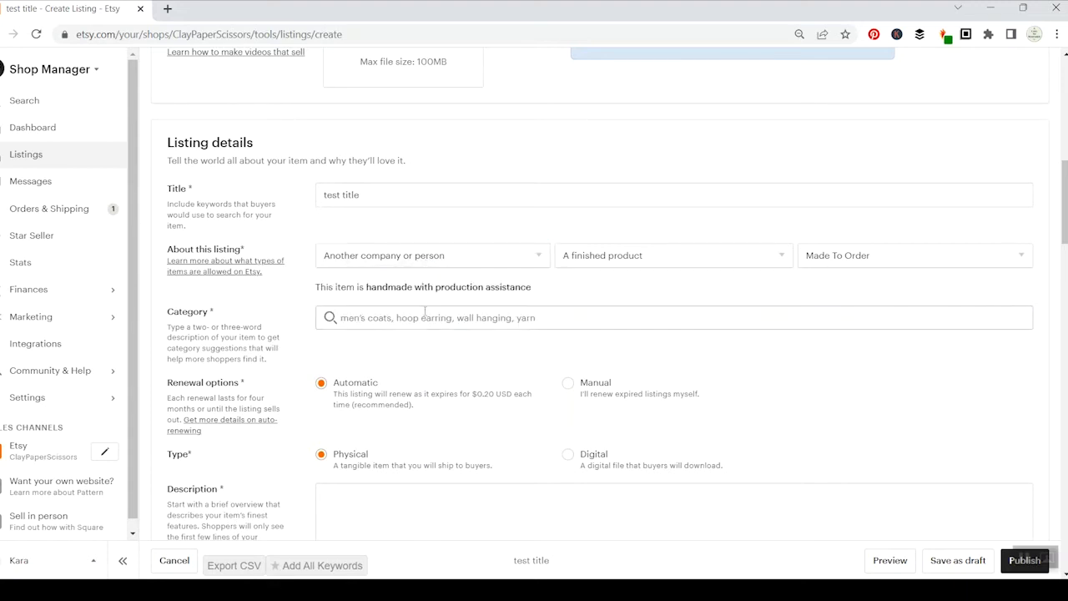
{"action": "left_click_drag", "start_coordinate": [375, 290], "coordinate": [543, 289]}
{"action": "left_click", "coordinate": [576, 282]}
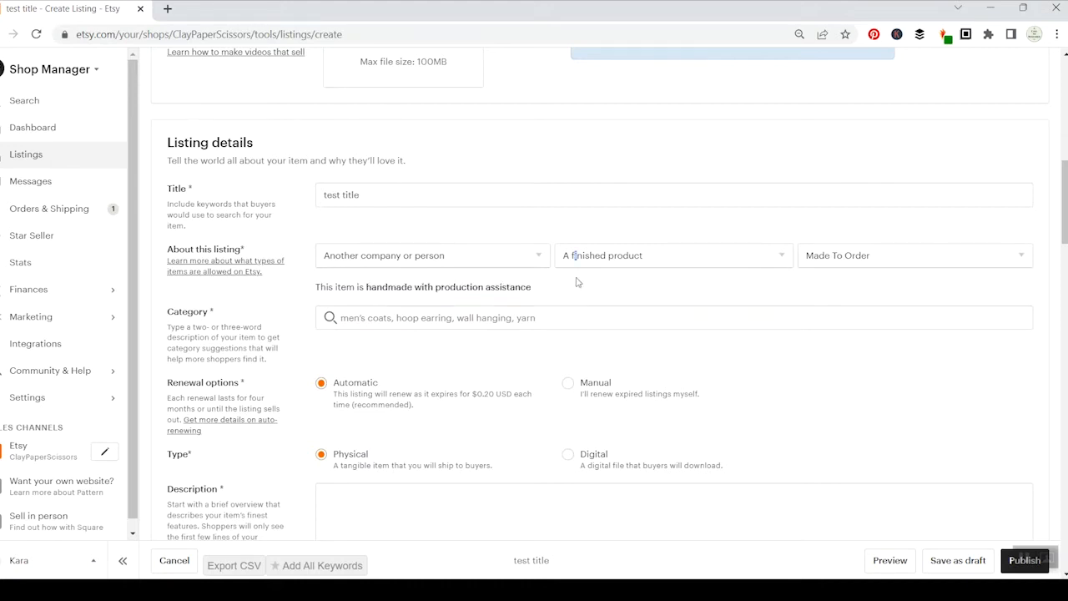
Search the listing categories for "vase" and assign the Indoor Planters category
{"action": "left_click", "coordinate": [365, 319]}
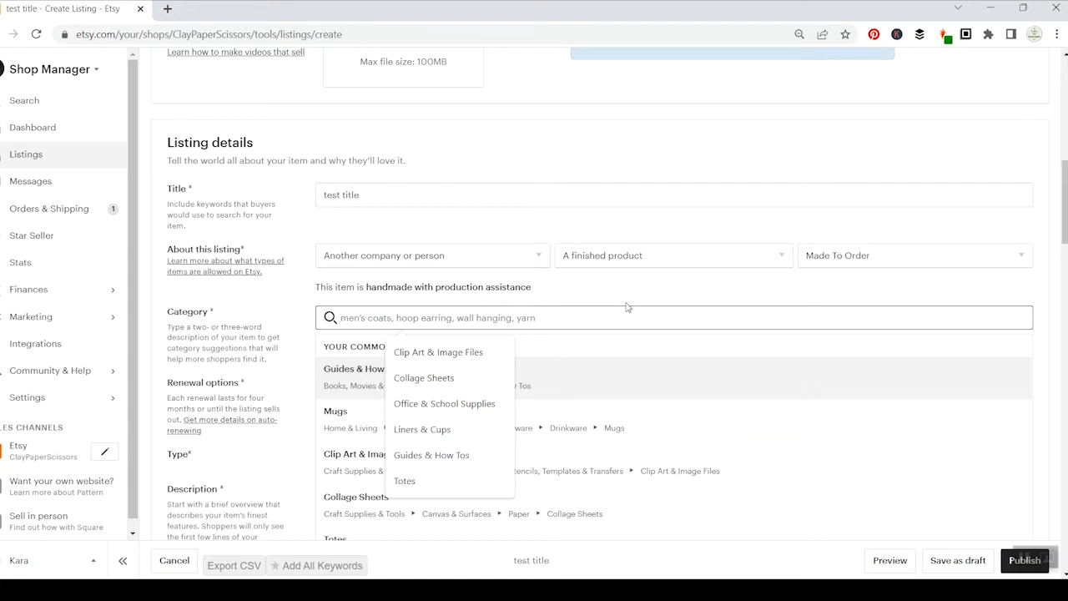
{"action": "type", "text": "vase"}
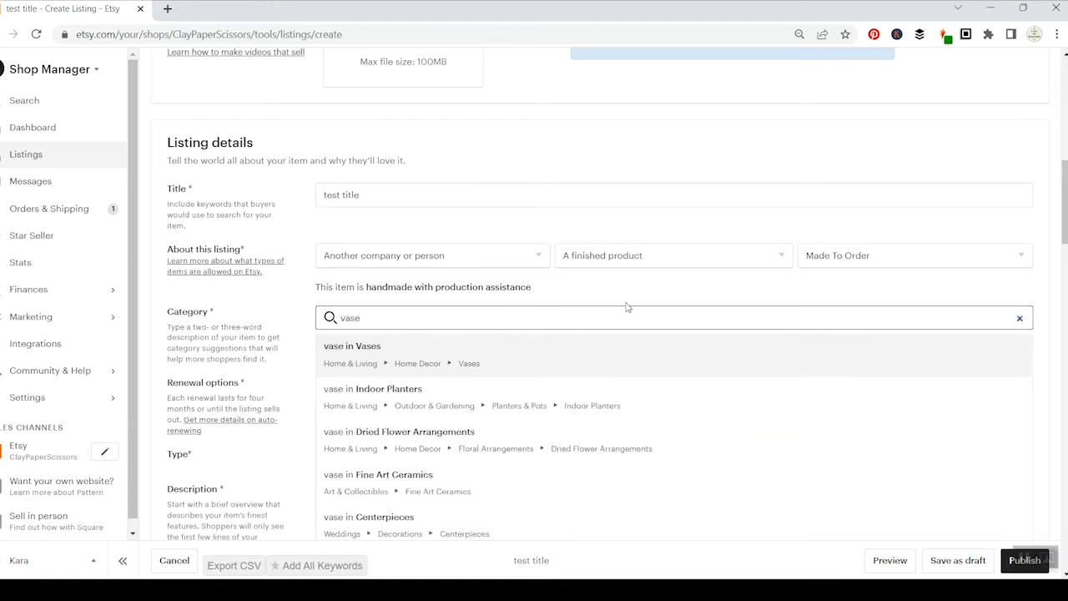
{"action": "scroll", "coordinate": [600, 317], "scroll_direction": "down", "scroll_amount": 1}
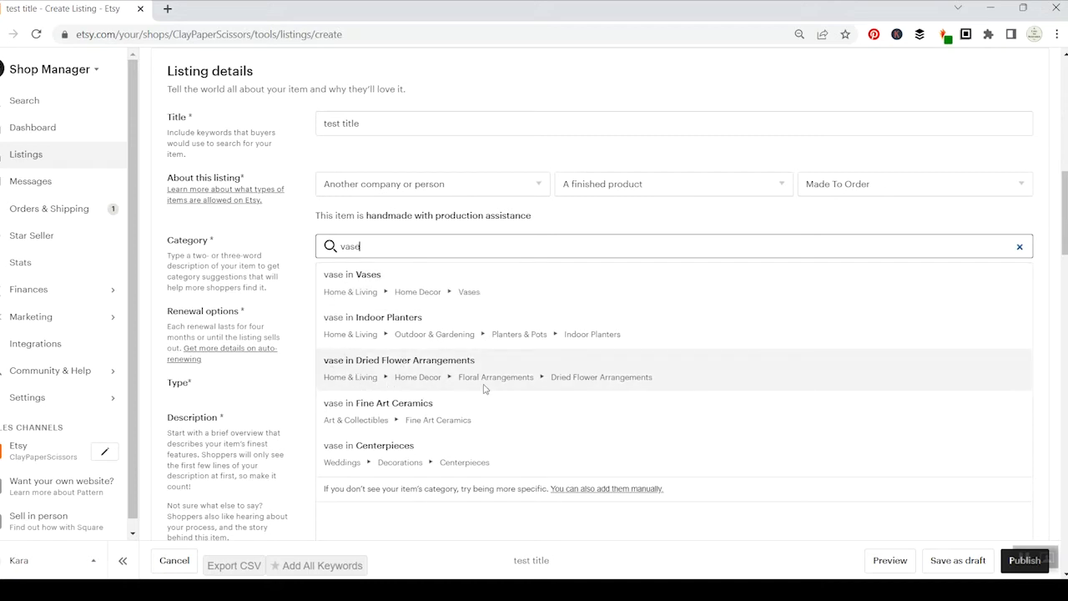
{"action": "left_click_drag", "start_coordinate": [486, 389], "coordinate": [534, 422]}
{"action": "left_click", "coordinate": [703, 321]}
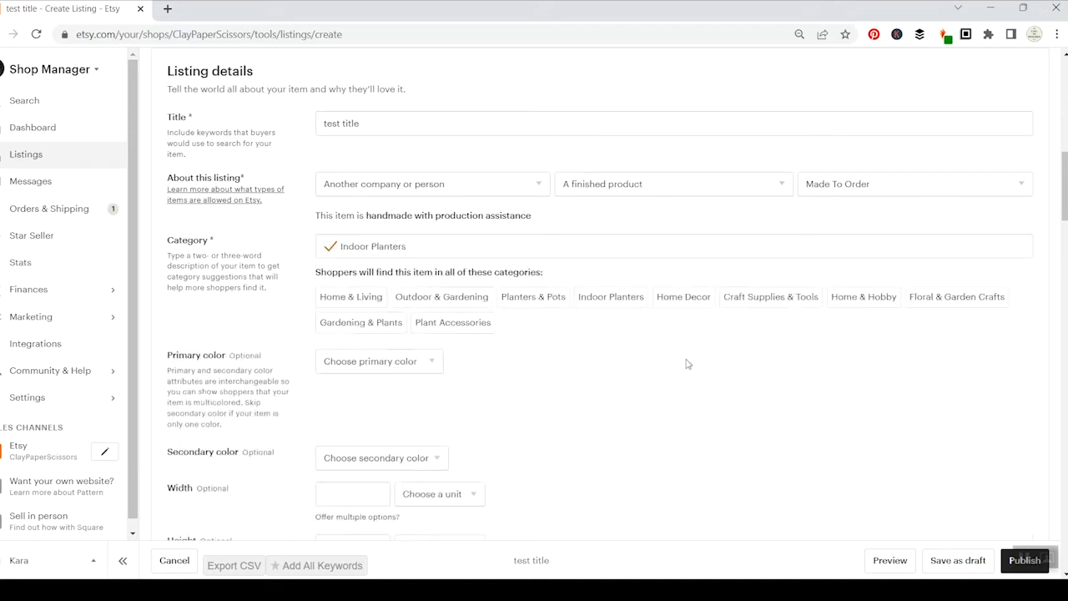
{"action": "left_click", "coordinate": [403, 247]}
Set the item's primary color to Brown and its secondary color to Beige
{"action": "scroll", "coordinate": [635, 332], "scroll_direction": "down", "scroll_amount": 3}
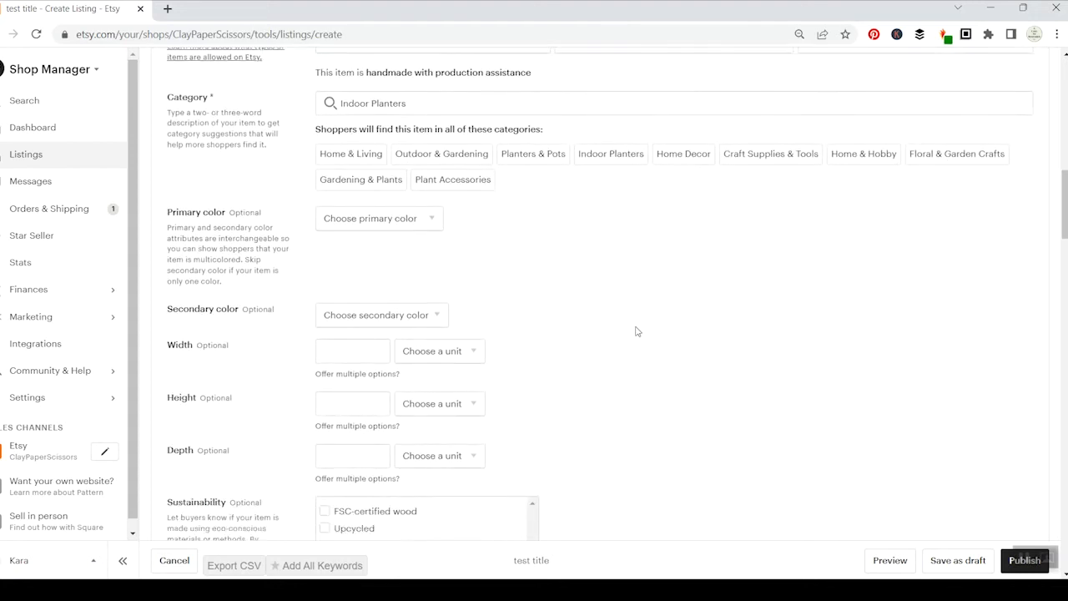
{"action": "left_click", "coordinate": [436, 222]}
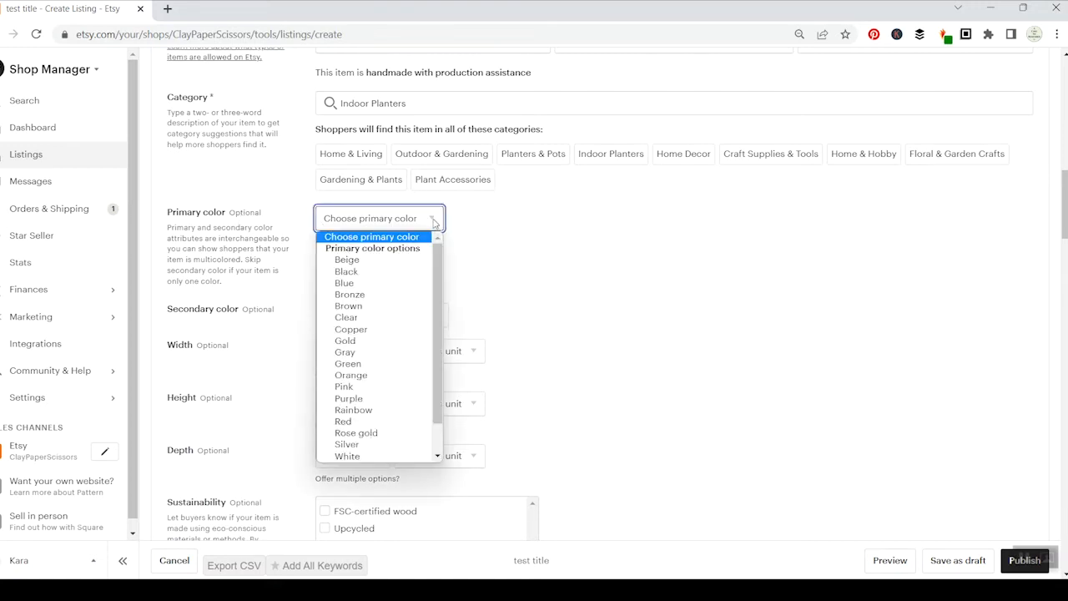
{"action": "left_click", "coordinate": [358, 305]}
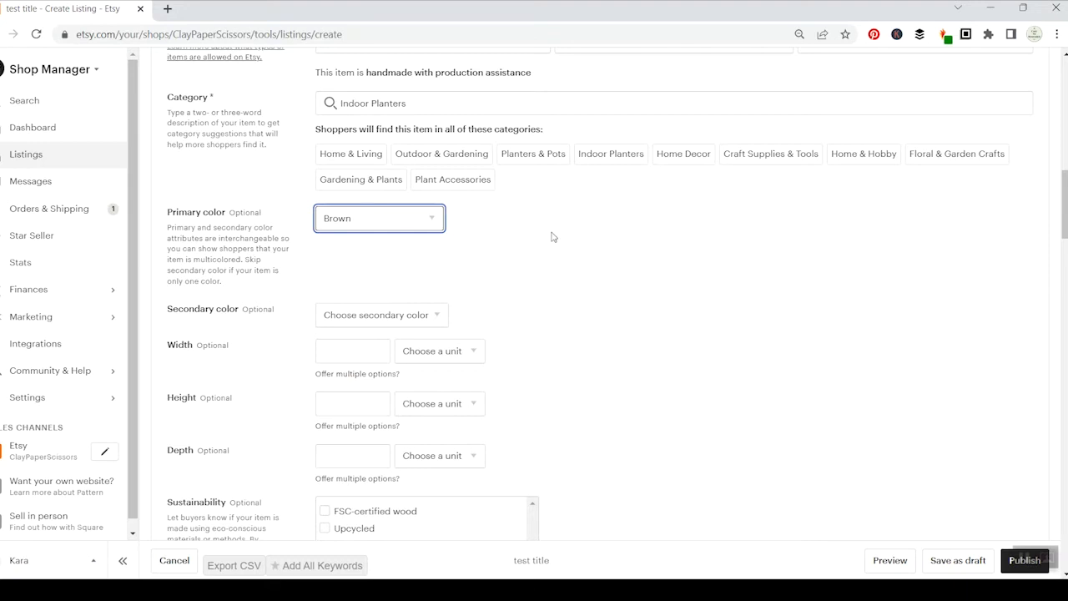
{"action": "left_click", "coordinate": [388, 322]}
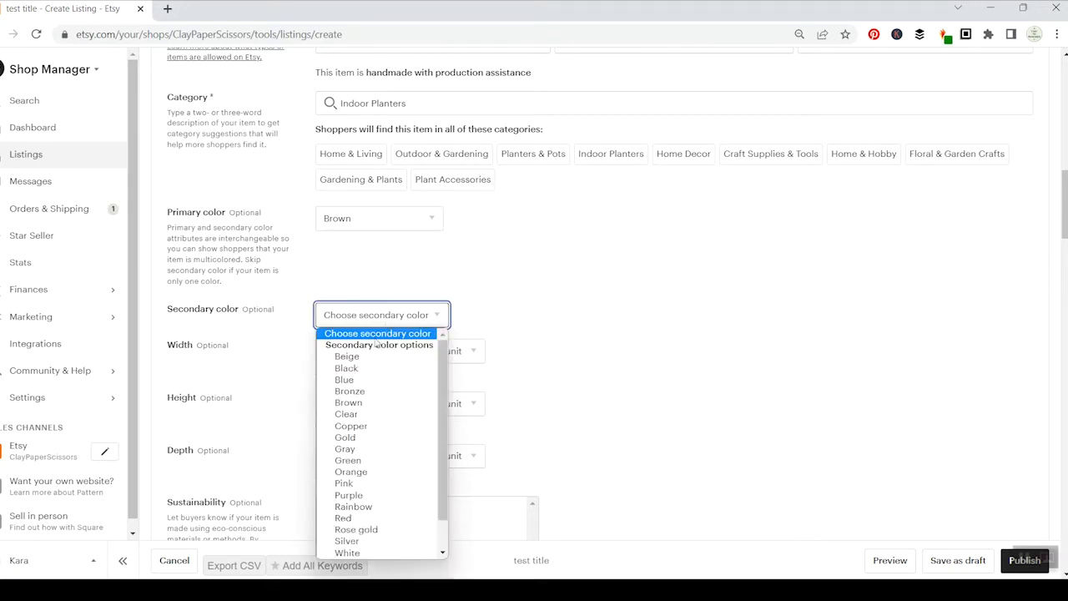
{"action": "left_click", "coordinate": [347, 356]}
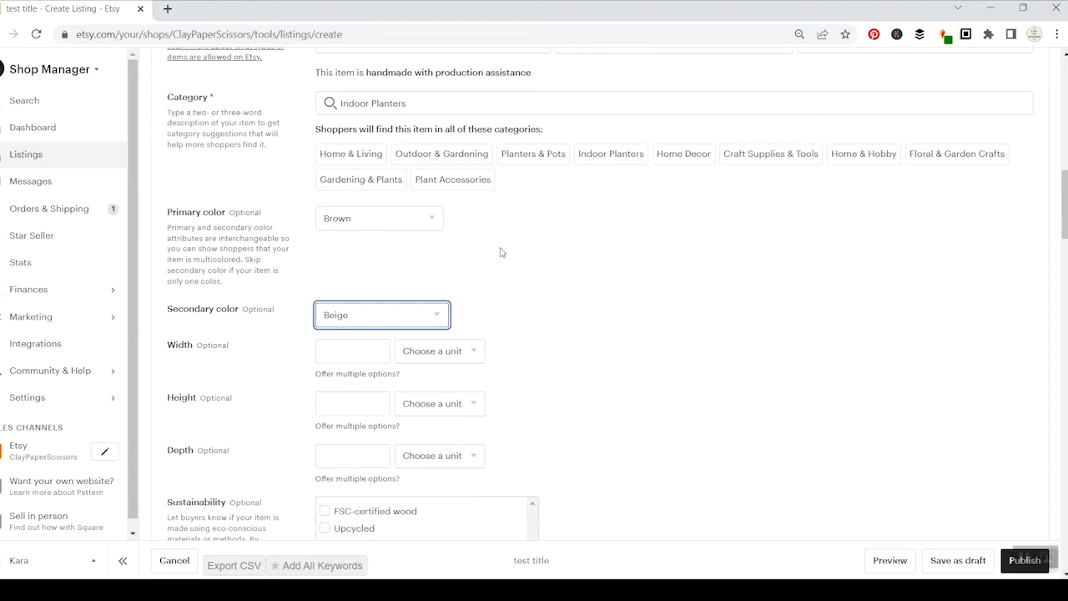
Examine the optional size, sustainability, occasion and holiday attributes, and look through the available styles without choosing one
{"action": "scroll", "coordinate": [500, 252], "scroll_direction": "down", "scroll_amount": 3}
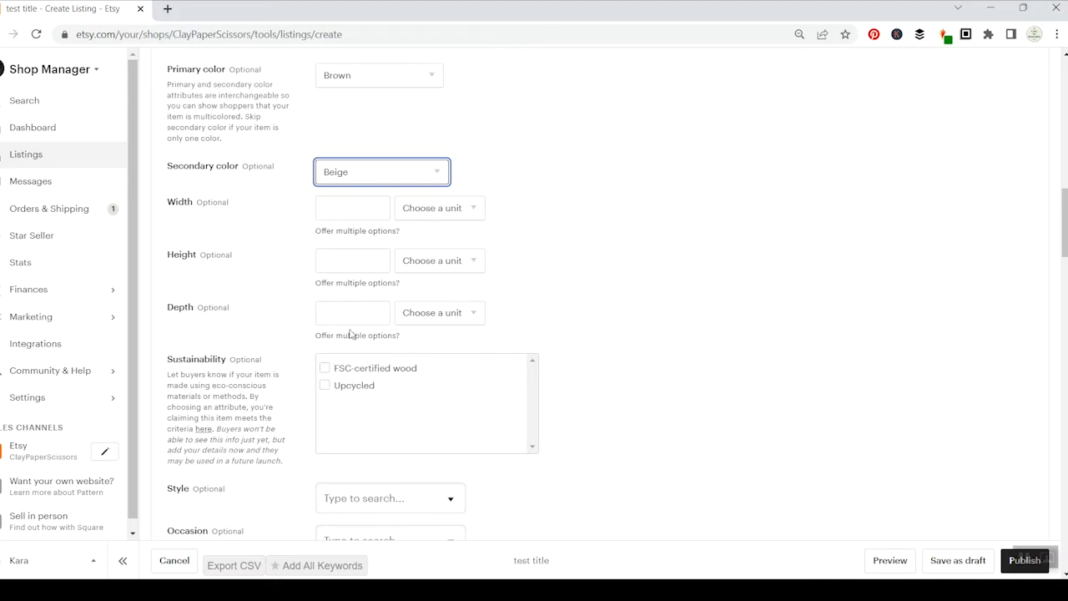
{"action": "scroll", "coordinate": [645, 338], "scroll_direction": "down", "scroll_amount": 3}
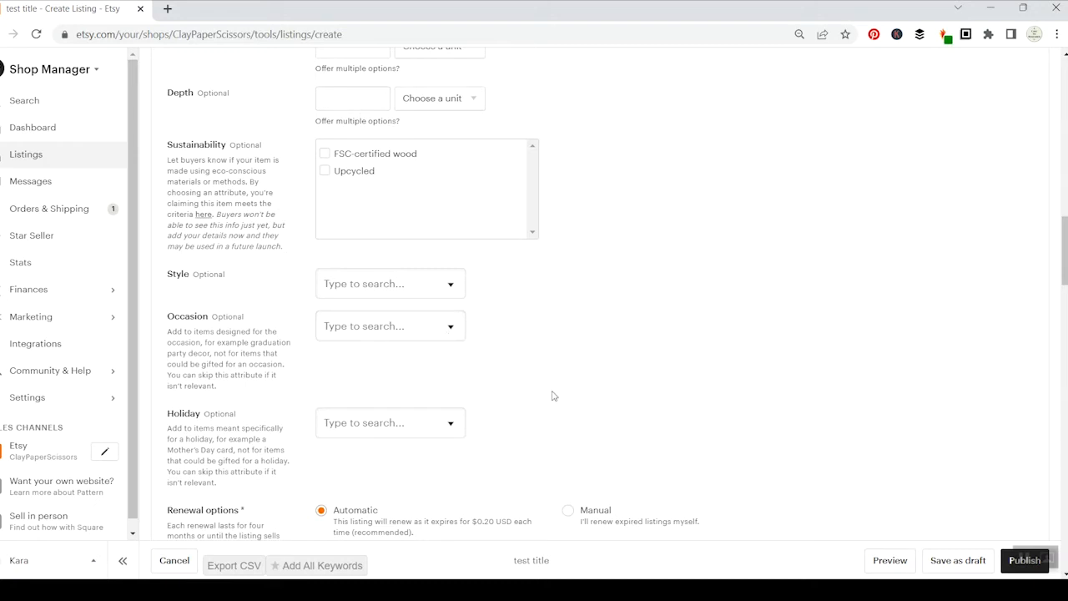
{"action": "left_click", "coordinate": [455, 285]}
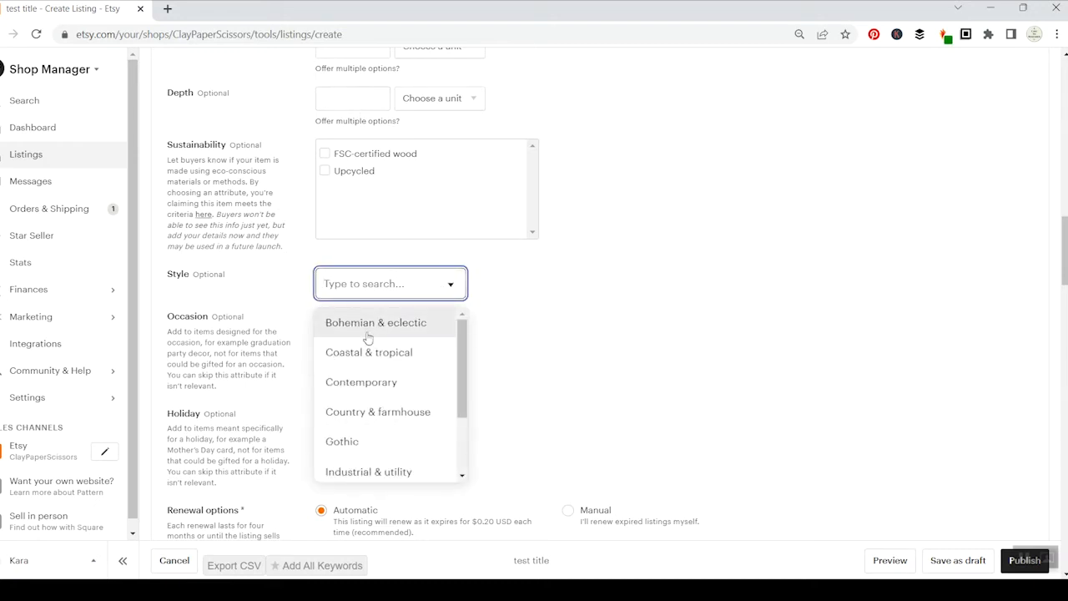
{"action": "scroll", "coordinate": [466, 375], "scroll_direction": "down", "scroll_amount": 1}
{"action": "left_click_drag", "start_coordinate": [465, 375], "coordinate": [468, 429]}
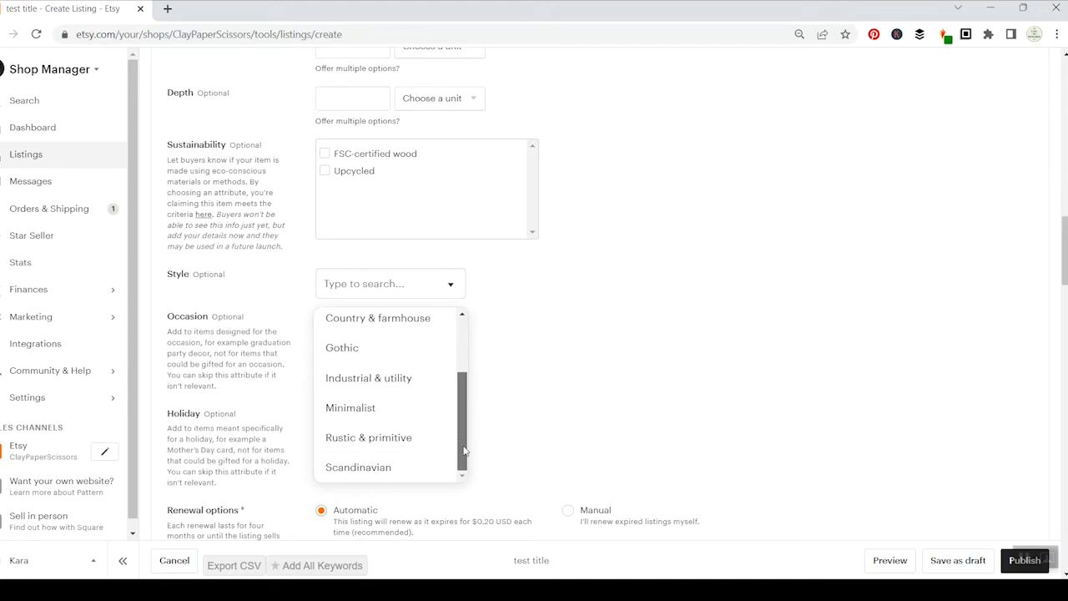
{"action": "scroll", "coordinate": [401, 433], "scroll_direction": "up", "scroll_amount": 3}
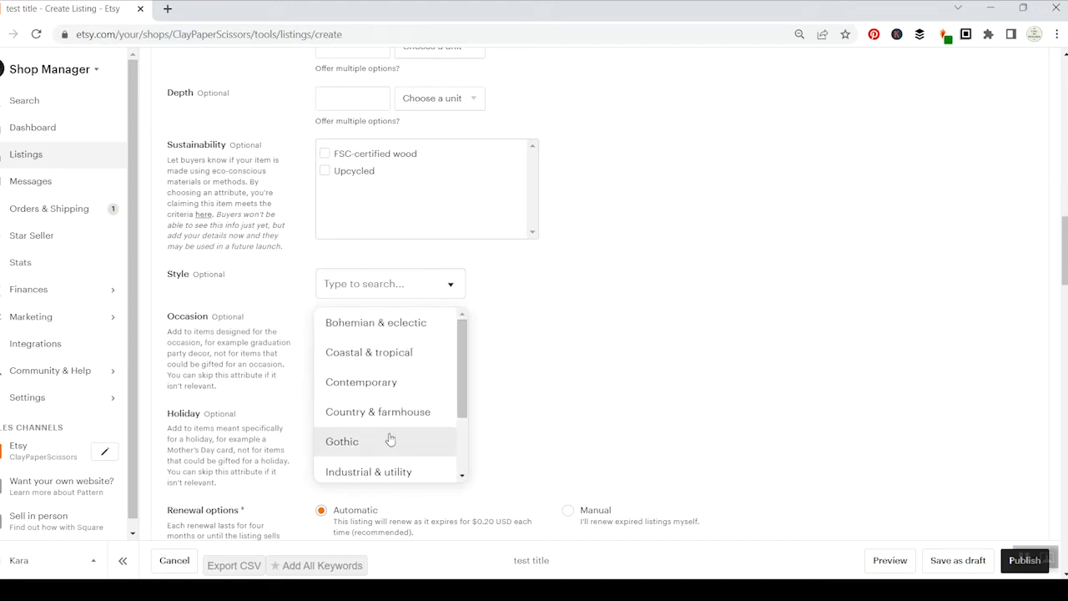
{"action": "left_click", "coordinate": [505, 367]}
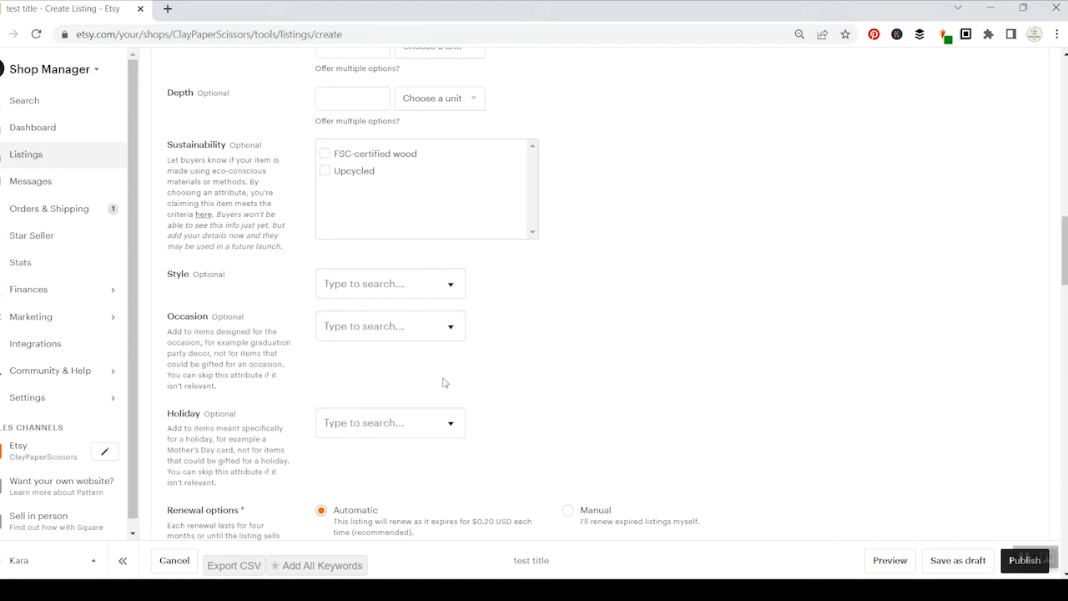
Look through the available occasion and holiday options without choosing any
{"action": "left_click", "coordinate": [440, 326]}
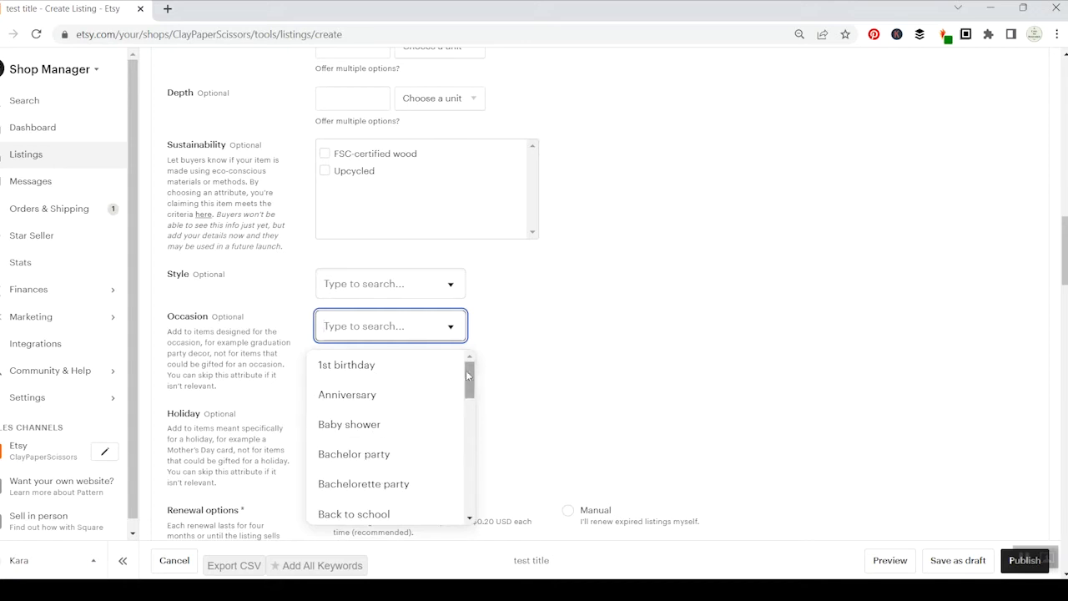
{"action": "mouse_move", "coordinate": [473, 377]}
{"action": "left_mouse_down"}
{"action": "mouse_move", "coordinate": [487, 509]}
{"action": "mouse_move", "coordinate": [475, 363]}
{"action": "left_mouse_up"}
{"action": "left_click", "coordinate": [540, 364]}
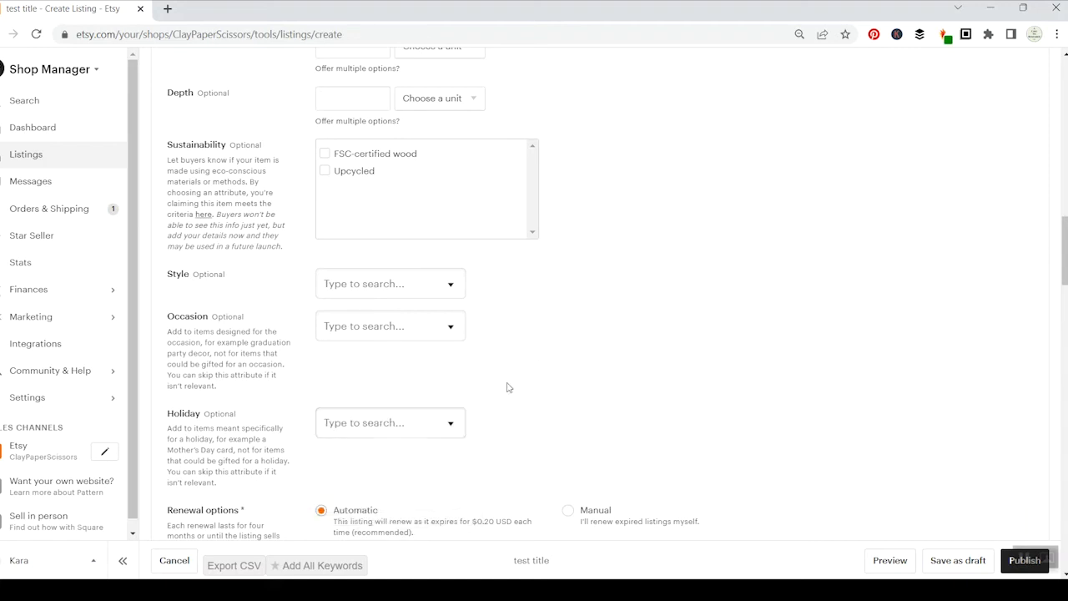
{"action": "scroll", "coordinate": [506, 386], "scroll_direction": "down", "scroll_amount": 2}
{"action": "left_click", "coordinate": [450, 284]}
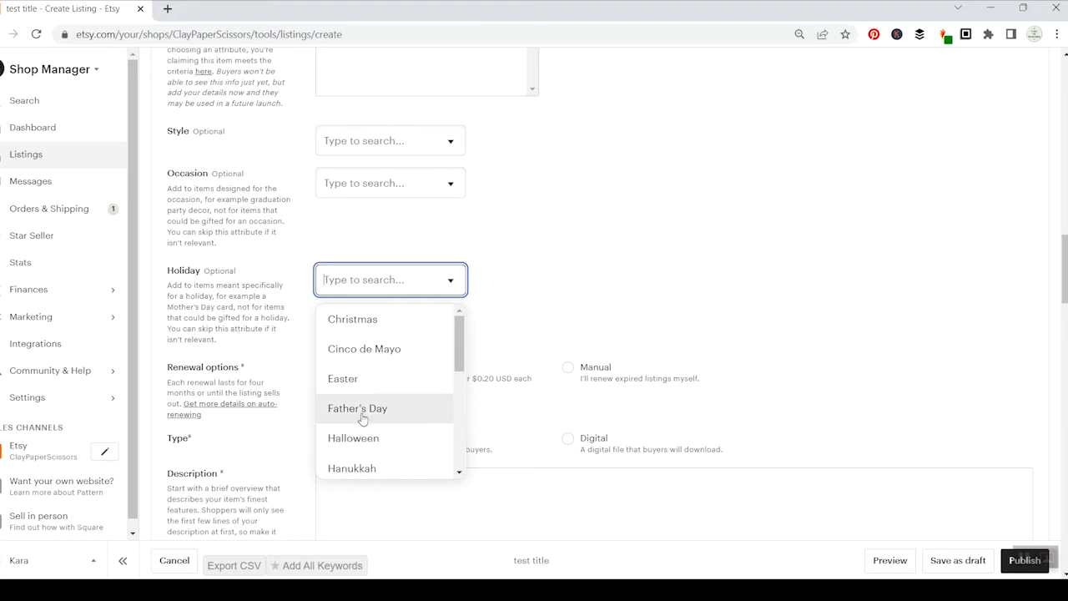
{"action": "left_click", "coordinate": [526, 286]}
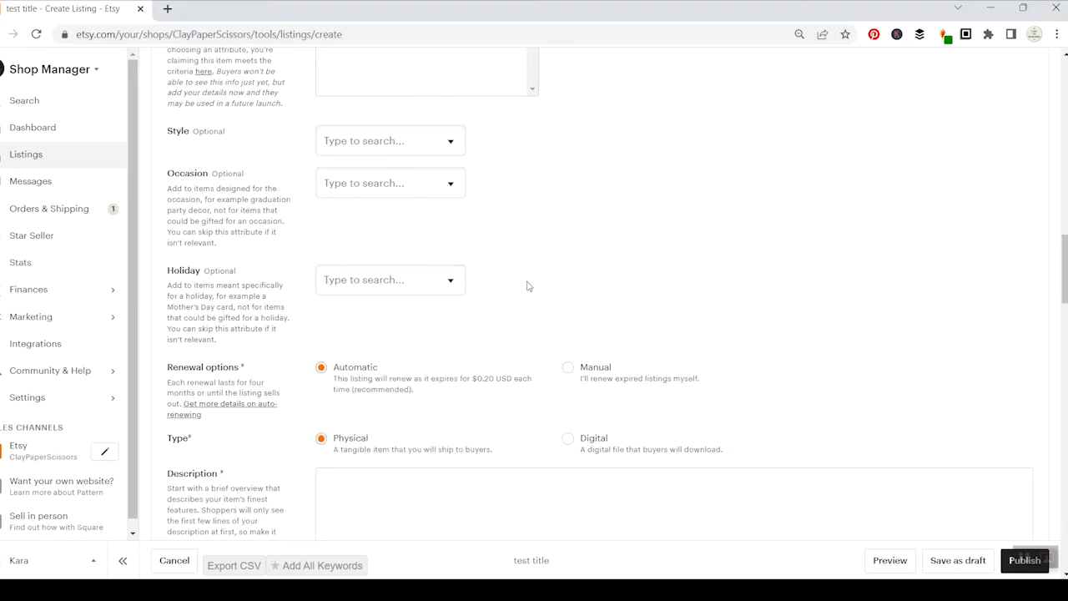
Compare the Automatic and Manual renewal options and set the listing's renewal to Manual
{"action": "scroll", "coordinate": [528, 286], "scroll_direction": "down", "scroll_amount": 2}
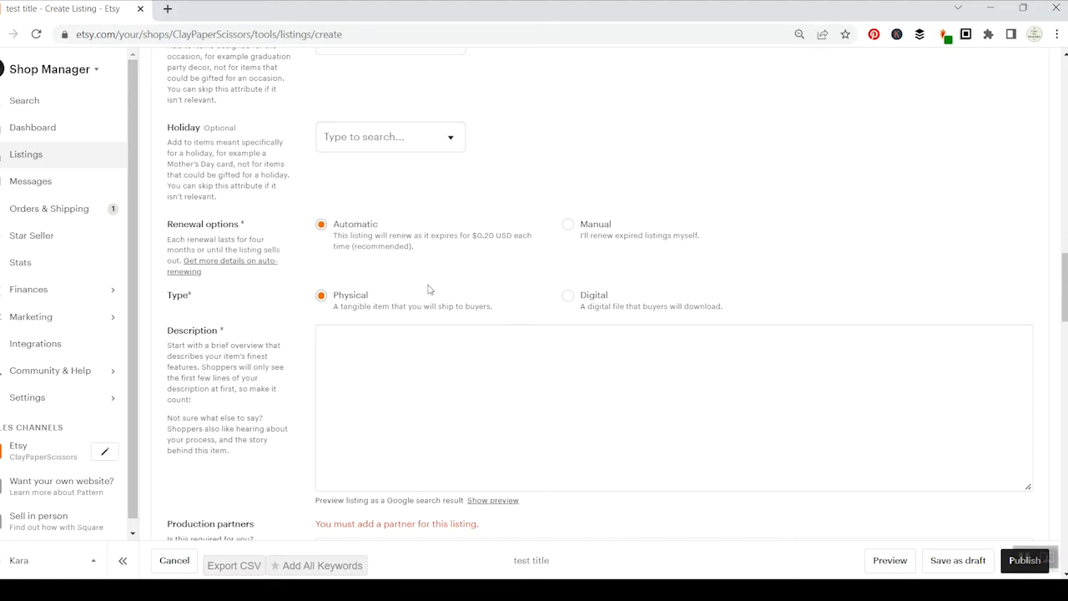
{"action": "left_click", "coordinate": [569, 223]}
{"action": "left_click", "coordinate": [321, 225]}
{"action": "left_click", "coordinate": [568, 225]}
Try the Digital listing type, look at its digital files section, and return the type to Physical
{"action": "left_click", "coordinate": [570, 297]}
{"action": "scroll", "coordinate": [554, 326], "scroll_direction": "down", "scroll_amount": 1}
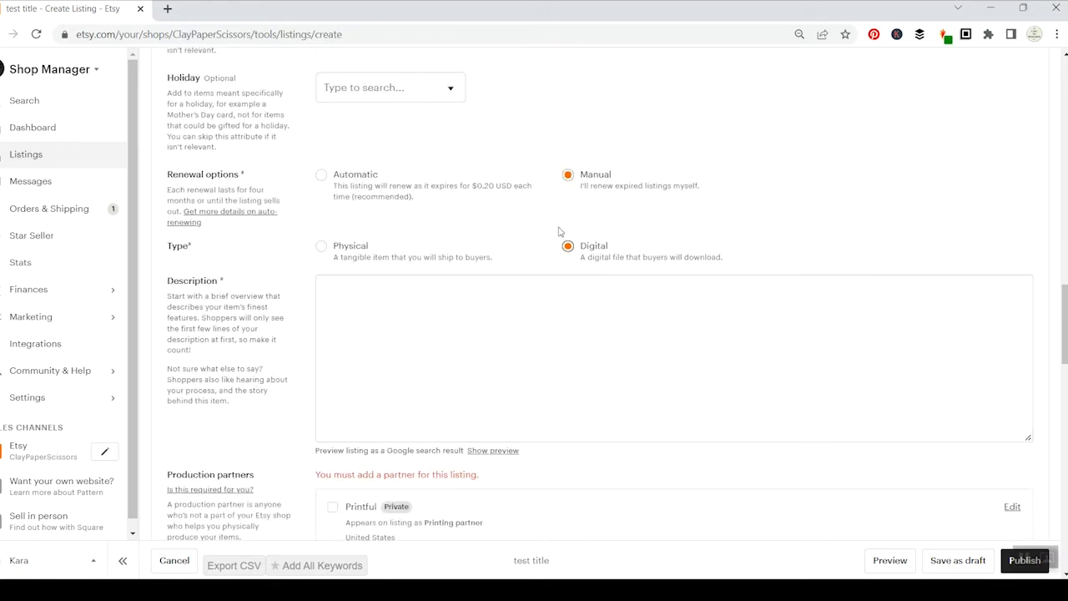
{"action": "scroll", "coordinate": [545, 306], "scroll_direction": "down", "scroll_amount": 6}
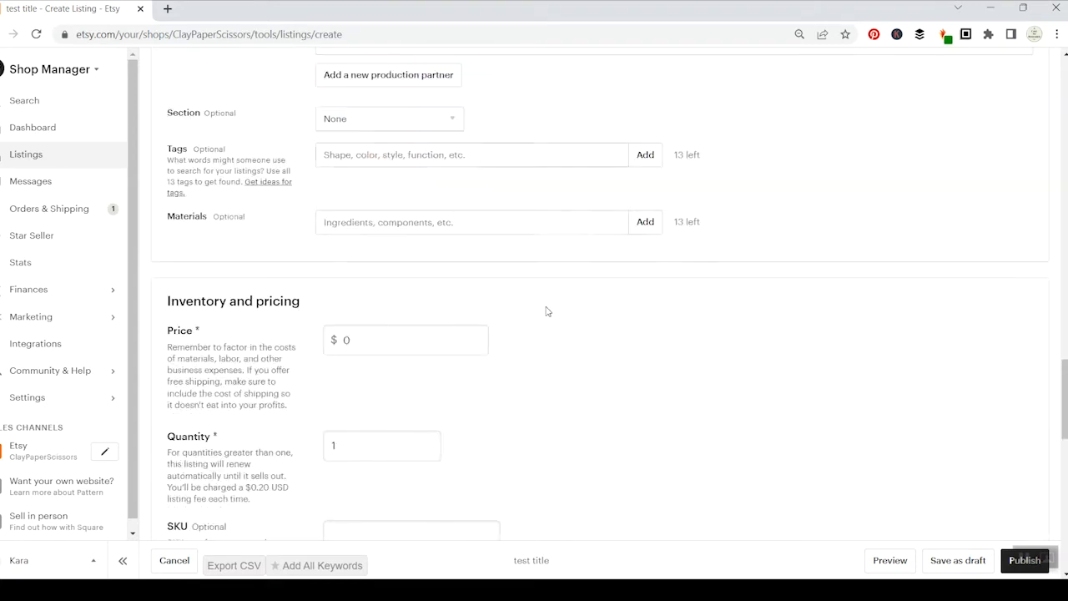
{"action": "scroll", "coordinate": [546, 311], "scroll_direction": "down", "scroll_amount": 5}
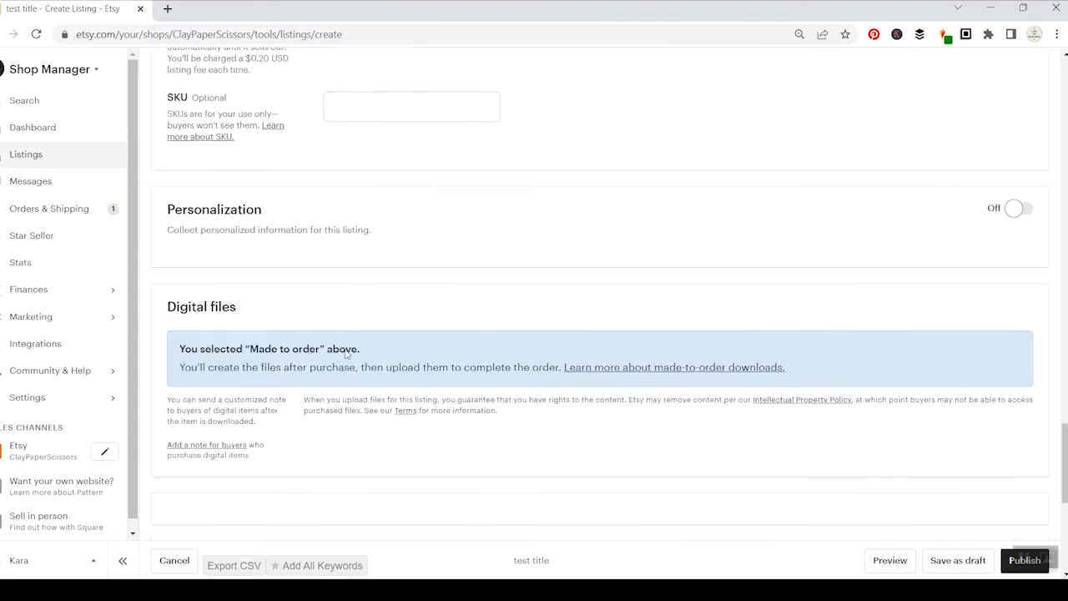
{"action": "scroll", "coordinate": [548, 362], "scroll_direction": "up", "scroll_amount": 12}
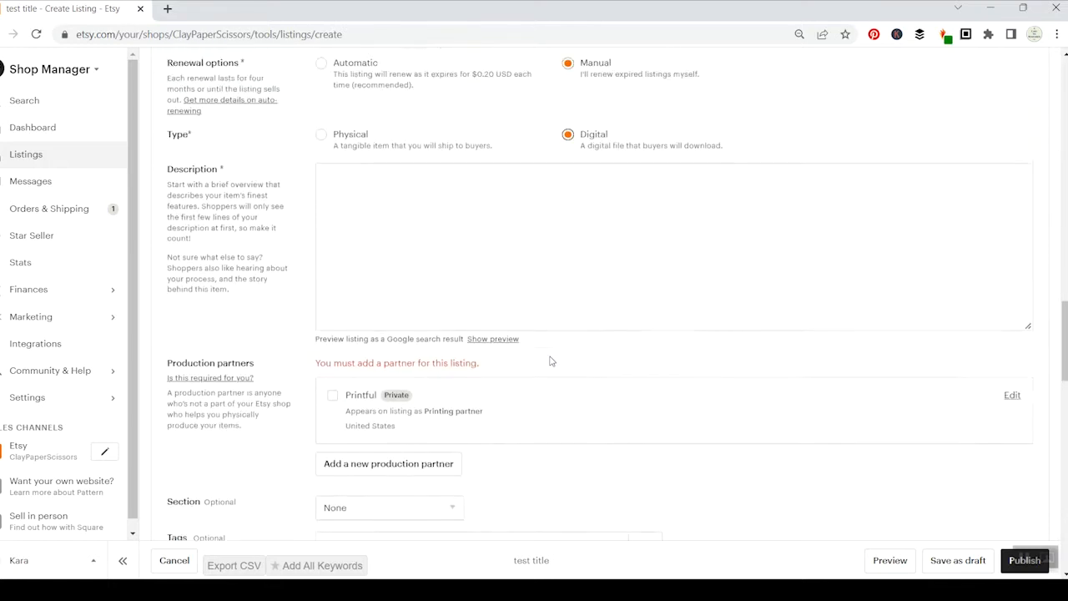
{"action": "scroll", "coordinate": [339, 348], "scroll_direction": "up", "scroll_amount": 2}
{"action": "left_click", "coordinate": [320, 317]}
{"action": "scroll", "coordinate": [327, 380], "scroll_direction": "up", "scroll_amount": 1}
Enter "test" as the listing's description
{"action": "scroll", "coordinate": [343, 203], "scroll_direction": "down", "scroll_amount": 3}
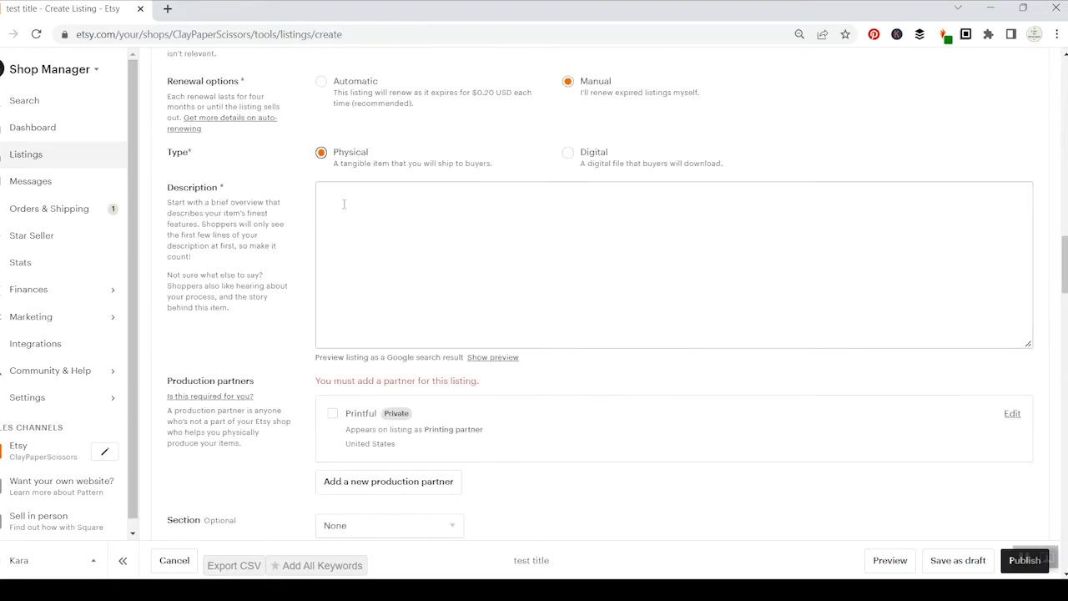
{"action": "left_click", "coordinate": [223, 191]}
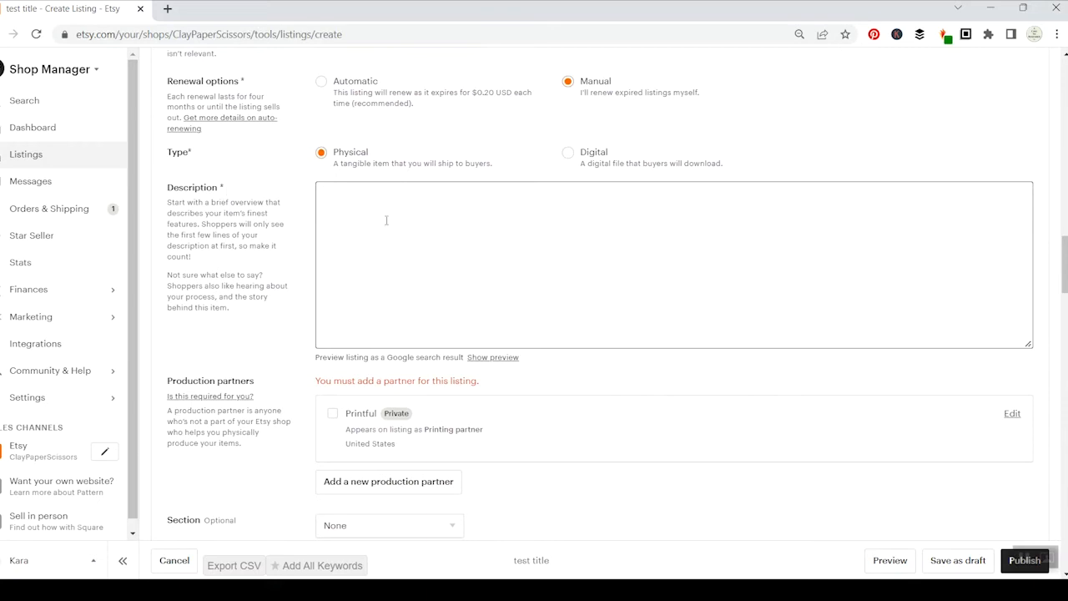
{"action": "type", "text": "test"}
Review the whole listing form, from the photos and listing details through pricing, variations, personalization and shipping options
{"action": "scroll", "coordinate": [387, 220], "scroll_direction": "down", "scroll_amount": 1}
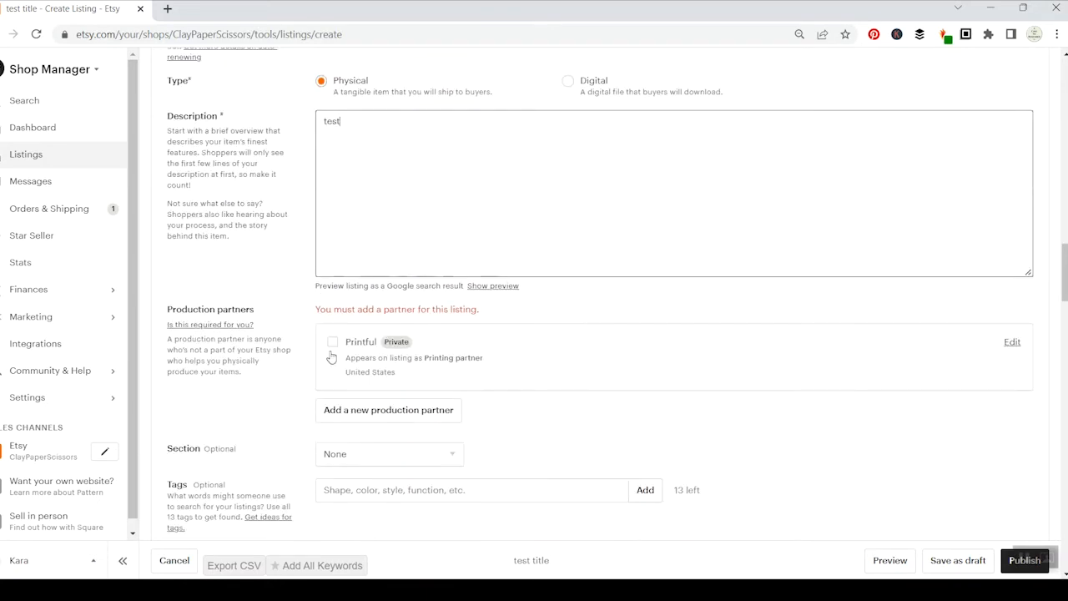
{"action": "scroll", "coordinate": [380, 345], "scroll_direction": "up", "scroll_amount": 2}
{"action": "scroll", "coordinate": [597, 294], "scroll_direction": "up", "scroll_amount": 18}
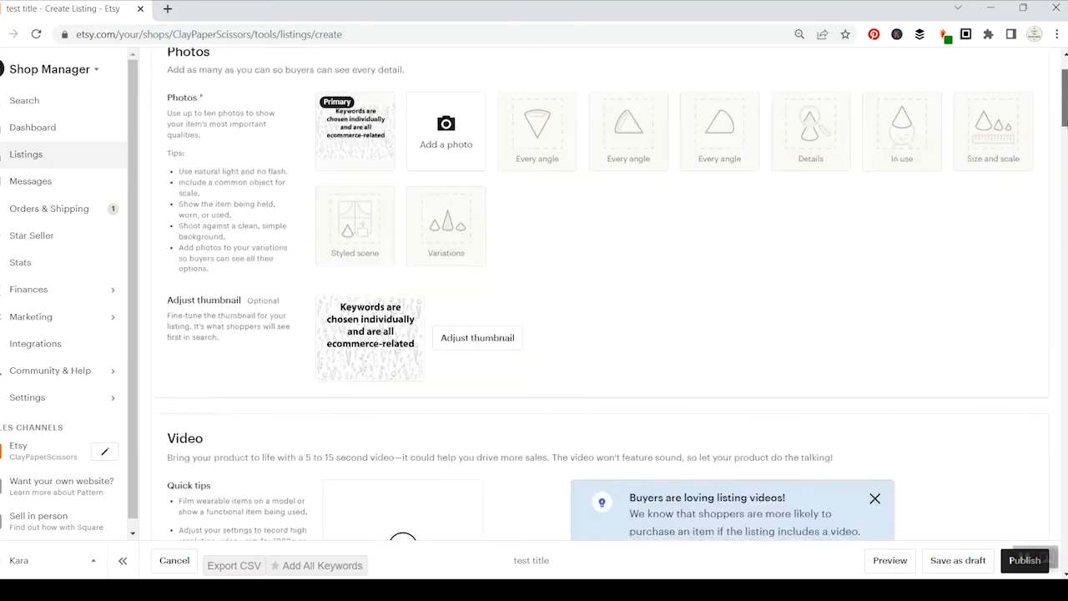
{"action": "scroll", "coordinate": [597, 293], "scroll_direction": "down", "scroll_amount": 8}
{"action": "scroll", "coordinate": [553, 205], "scroll_direction": "up", "scroll_amount": 1}
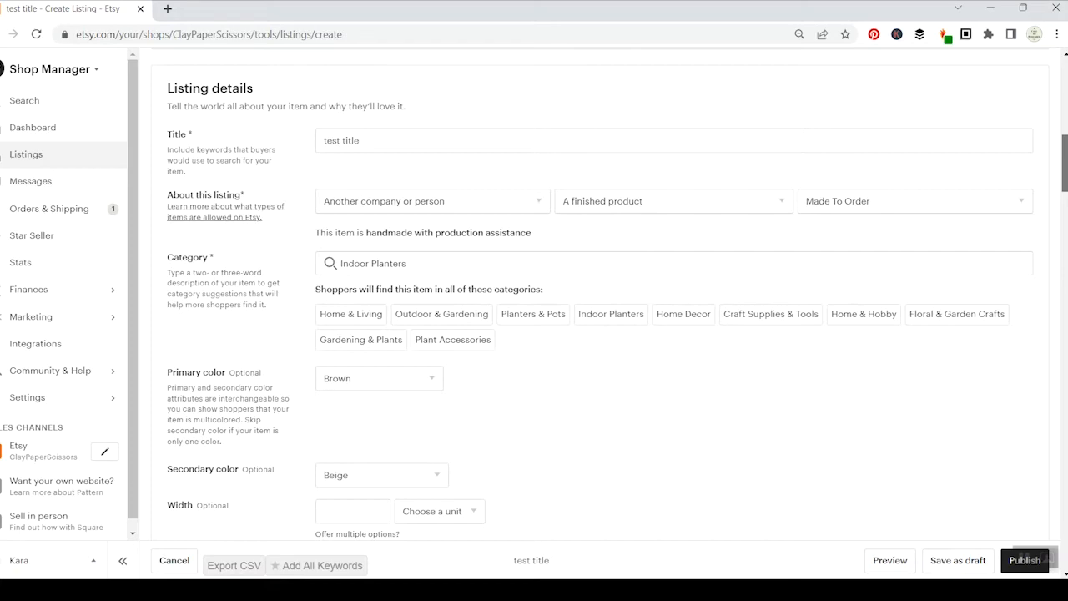
{"action": "scroll", "coordinate": [1064, 163], "scroll_direction": "down", "scroll_amount": 20}
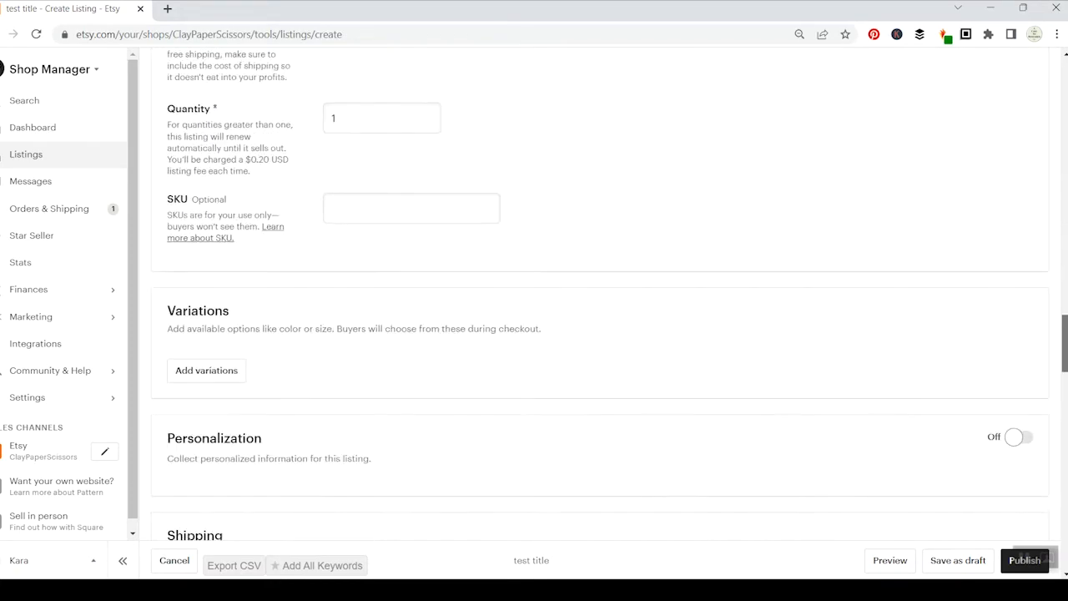
{"action": "scroll", "coordinate": [600, 289], "scroll_direction": "down", "scroll_amount": 4}
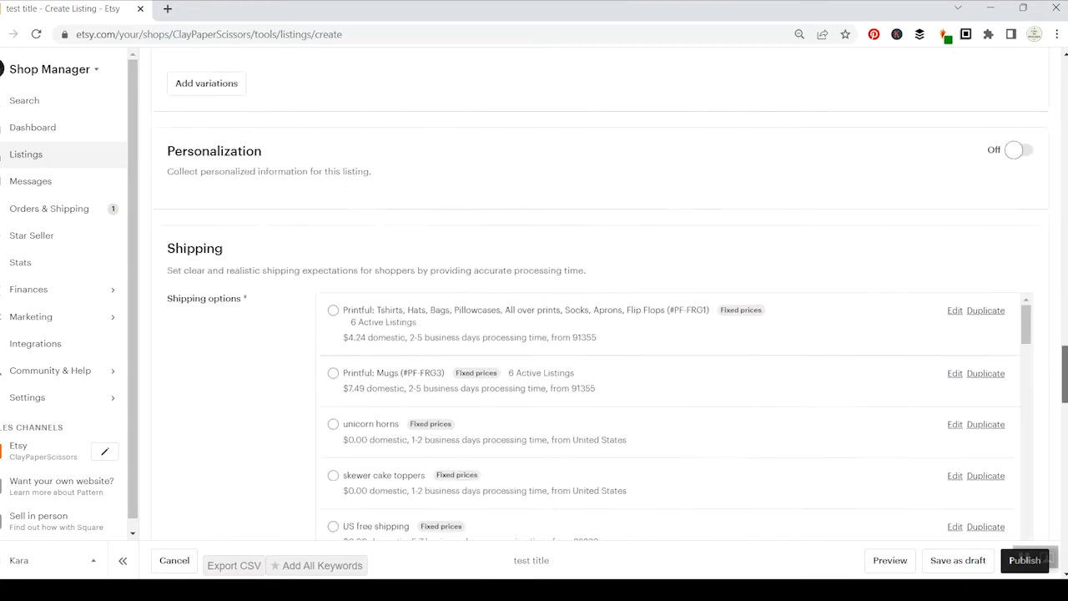
{"action": "scroll", "coordinate": [1044, 267], "scroll_direction": "up", "scroll_amount": 10}
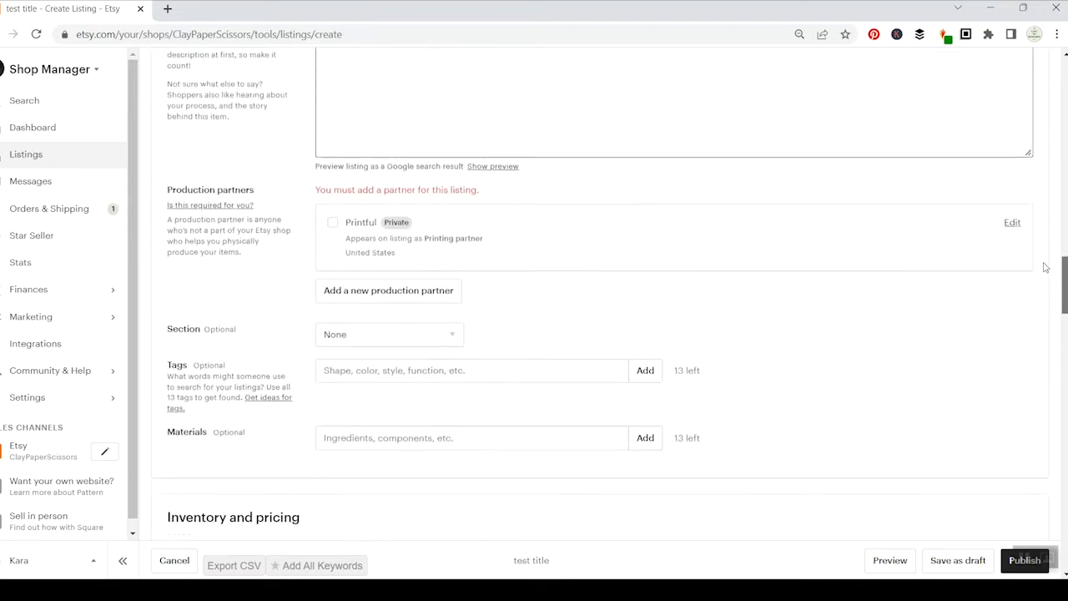
{"action": "scroll", "coordinate": [1044, 267], "scroll_direction": "up", "scroll_amount": 1}
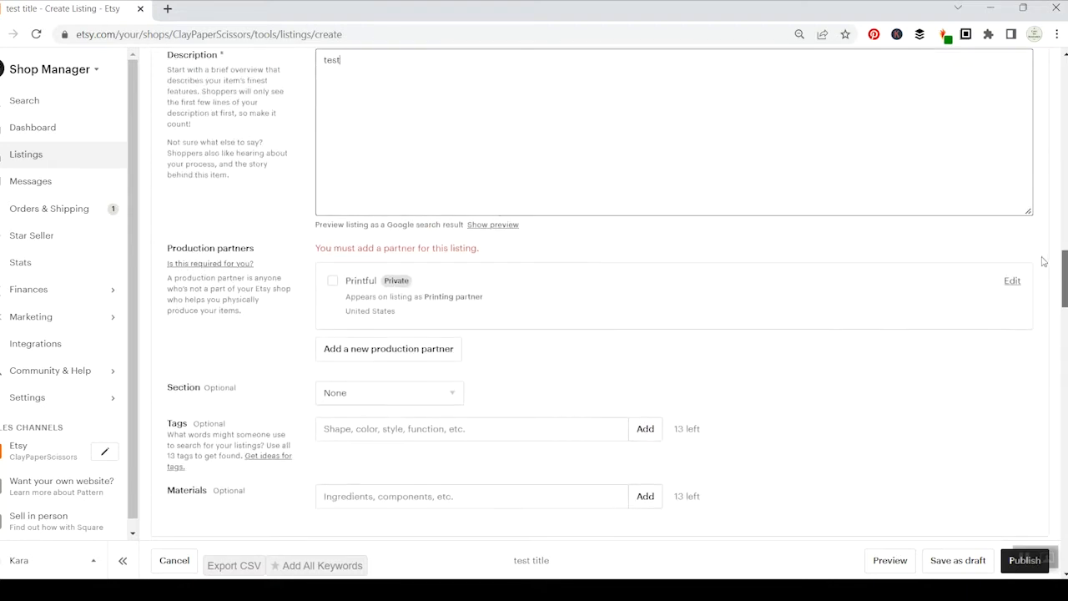
Select Printful as the production partner, and view the form for adding a new partner without filling it in
{"action": "left_click", "coordinate": [332, 280]}
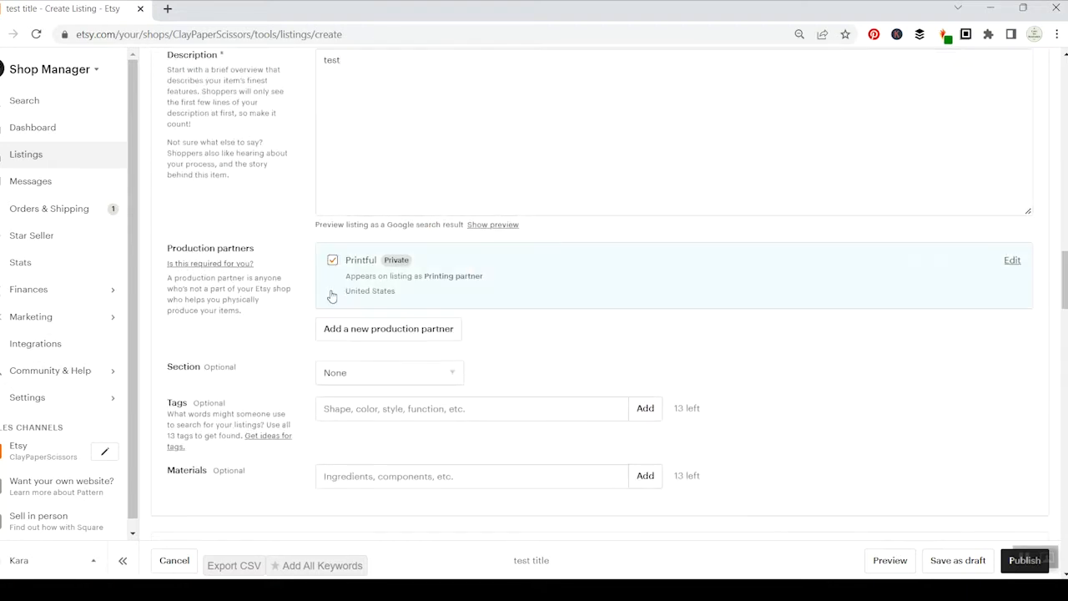
{"action": "left_click", "coordinate": [386, 331]}
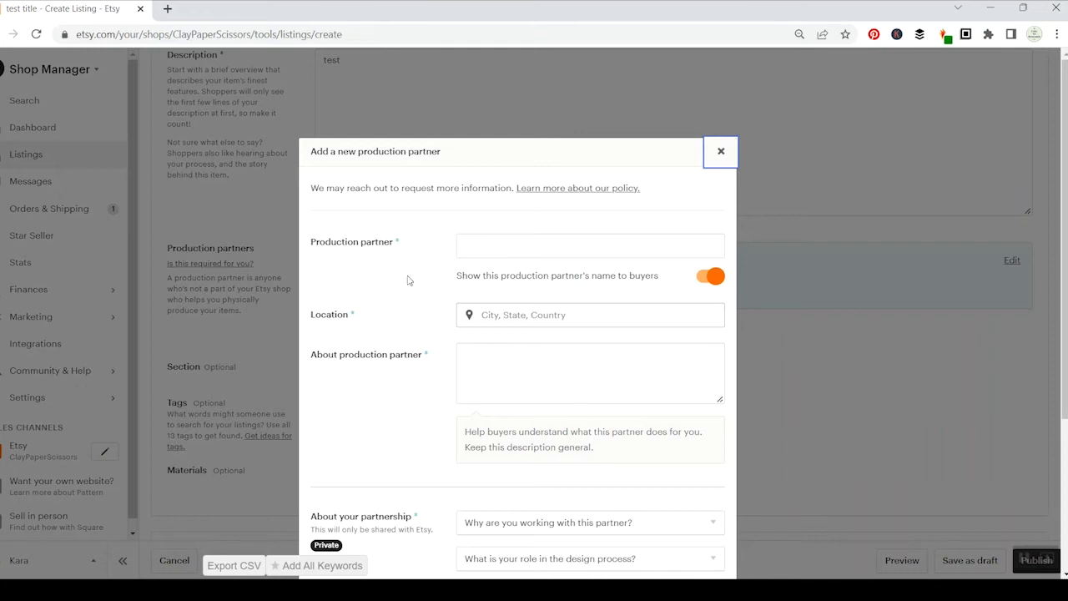
{"action": "left_click", "coordinate": [720, 154]}
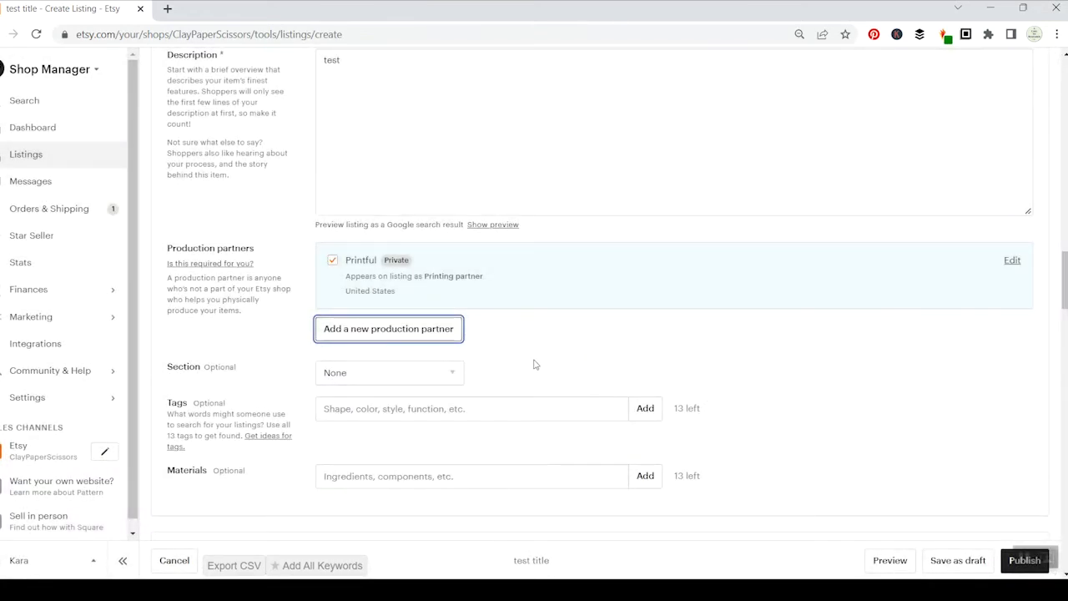
Look through the shop sections without choosing one, and view the optional tags and materials fields
{"action": "left_click", "coordinate": [450, 374]}
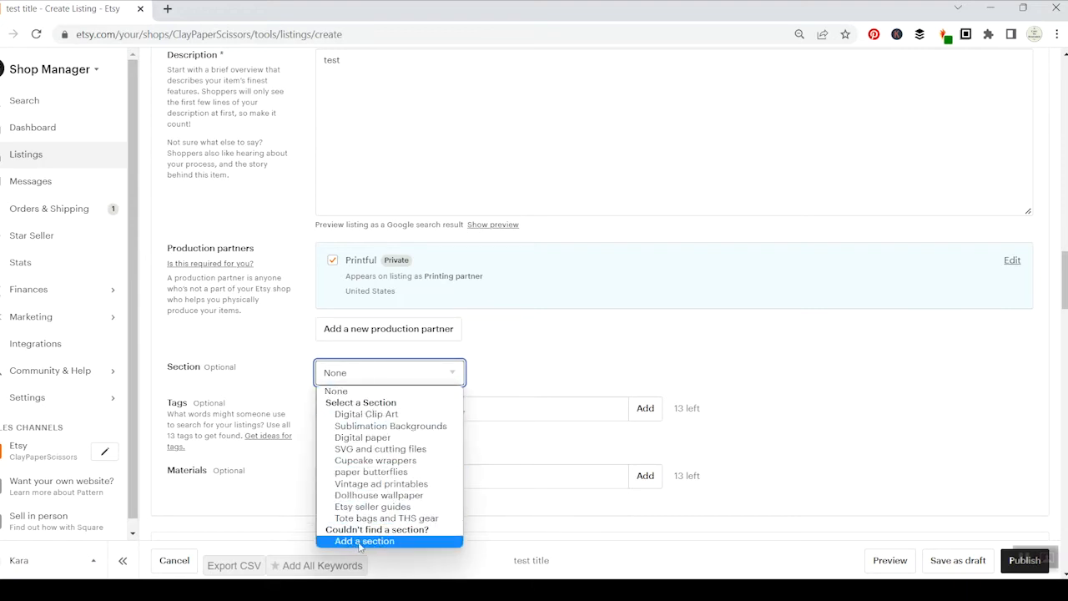
{"action": "left_click", "coordinate": [543, 345]}
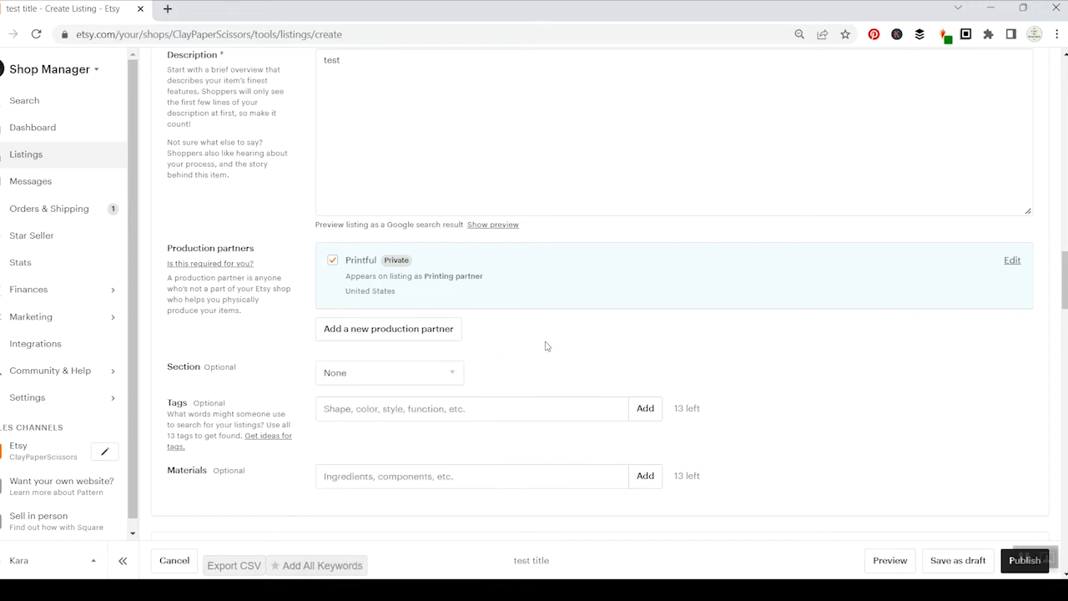
{"action": "scroll", "coordinate": [543, 345], "scroll_direction": "down", "scroll_amount": 2}
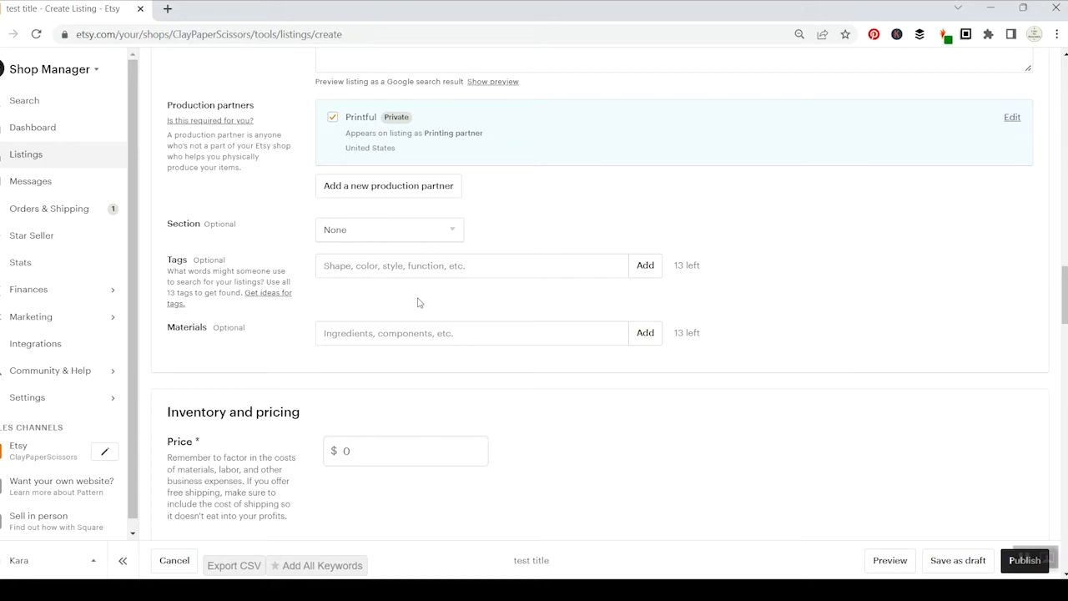
{"action": "left_click", "coordinate": [332, 334]}
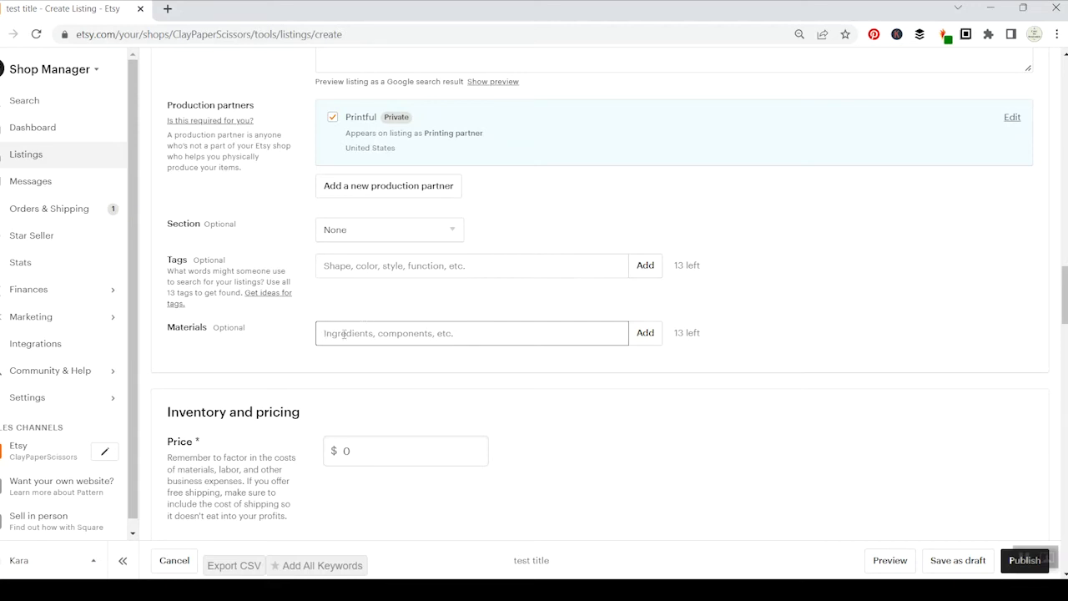
Set the listing's quantity to 10
{"action": "scroll", "coordinate": [351, 351], "scroll_direction": "down", "scroll_amount": 2}
{"action": "scroll", "coordinate": [367, 370], "scroll_direction": "down", "scroll_amount": 1}
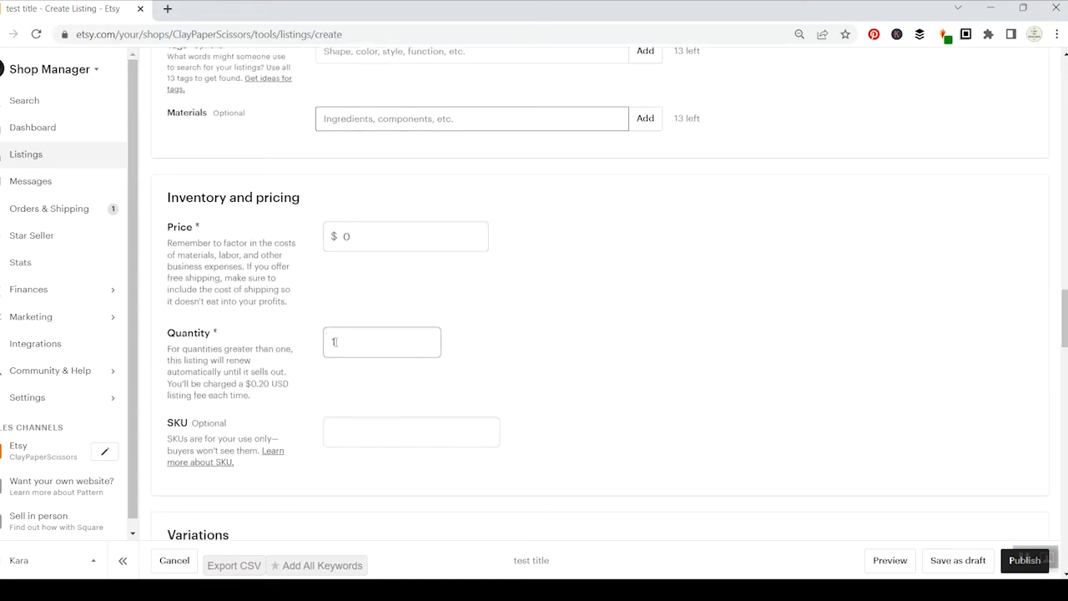
{"action": "double_click", "coordinate": [333, 342]}
{"action": "key", "text": "Down"}
{"action": "key", "text": "Return"}
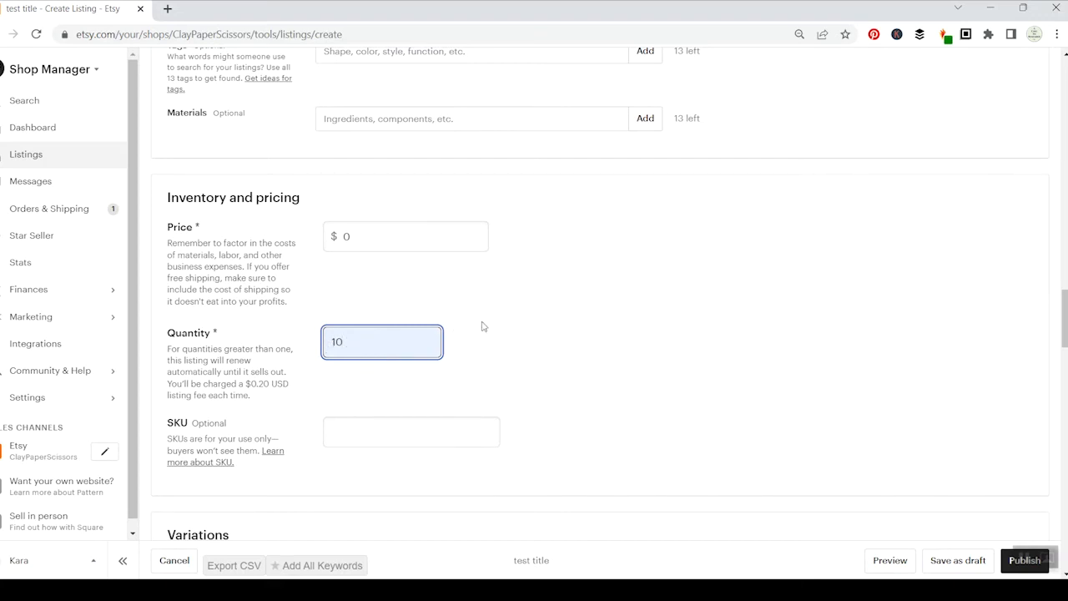
{"action": "double_click", "coordinate": [327, 342]}
{"action": "left_click", "coordinate": [477, 349]}
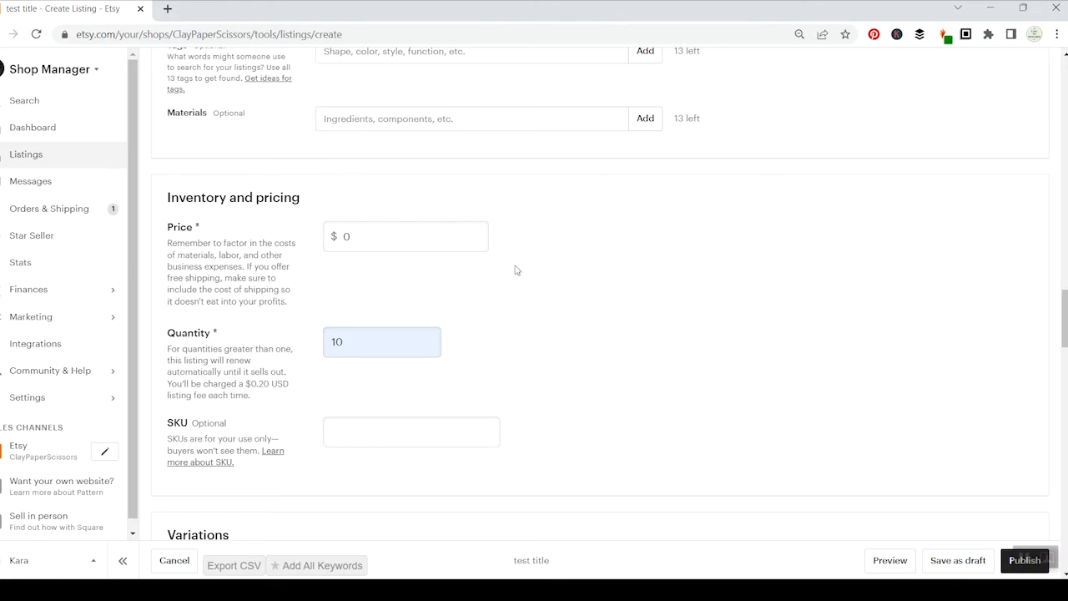
Replace the listing's quantity with 100
{"action": "left_click", "coordinate": [337, 342]}
{"action": "double_click", "coordinate": [344, 341]}
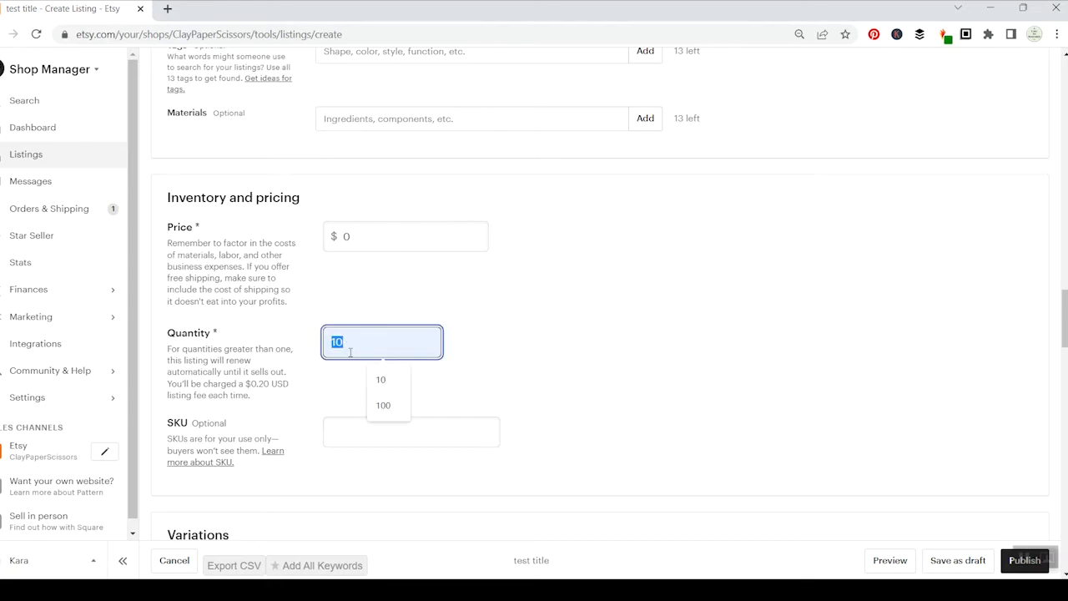
{"action": "type", "text": "100"}
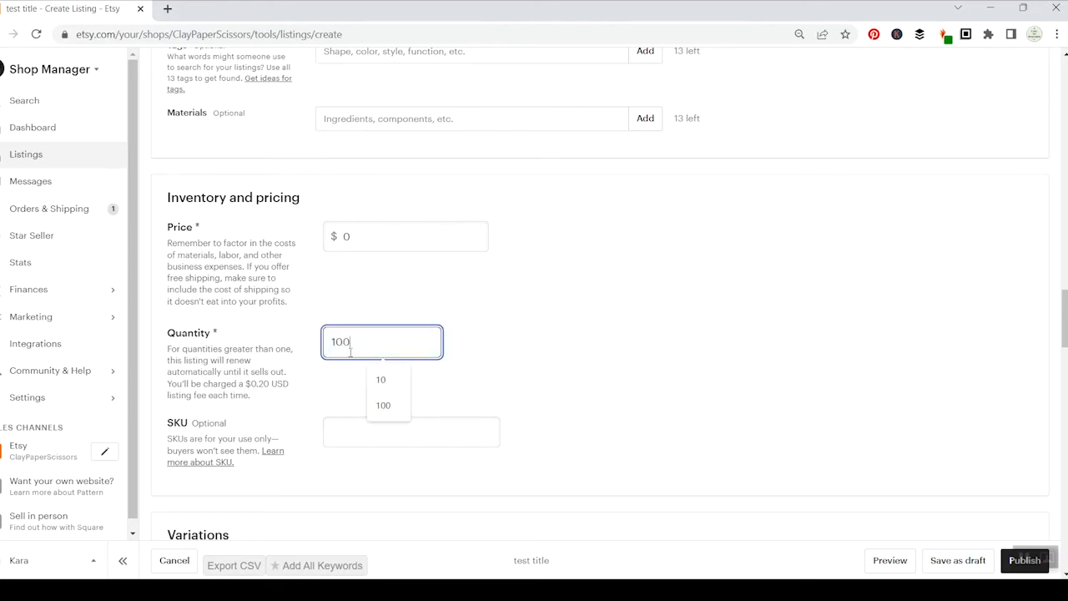
Try a quantity of 1000, and replace it with 999
{"action": "key", "text": "BackSpace"}
{"action": "key", "text": "BackSpace"}
{"action": "key", "text": "BackSpace"}
{"action": "type", "text": "1"}
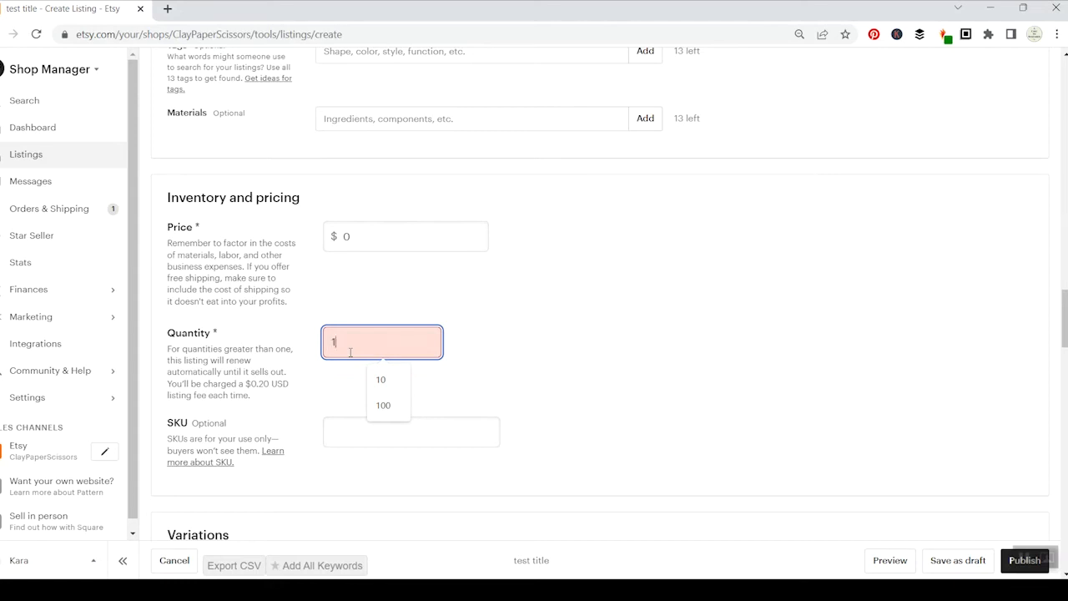
{"action": "type", "text": "000"}
{"action": "left_click", "coordinate": [434, 404]}
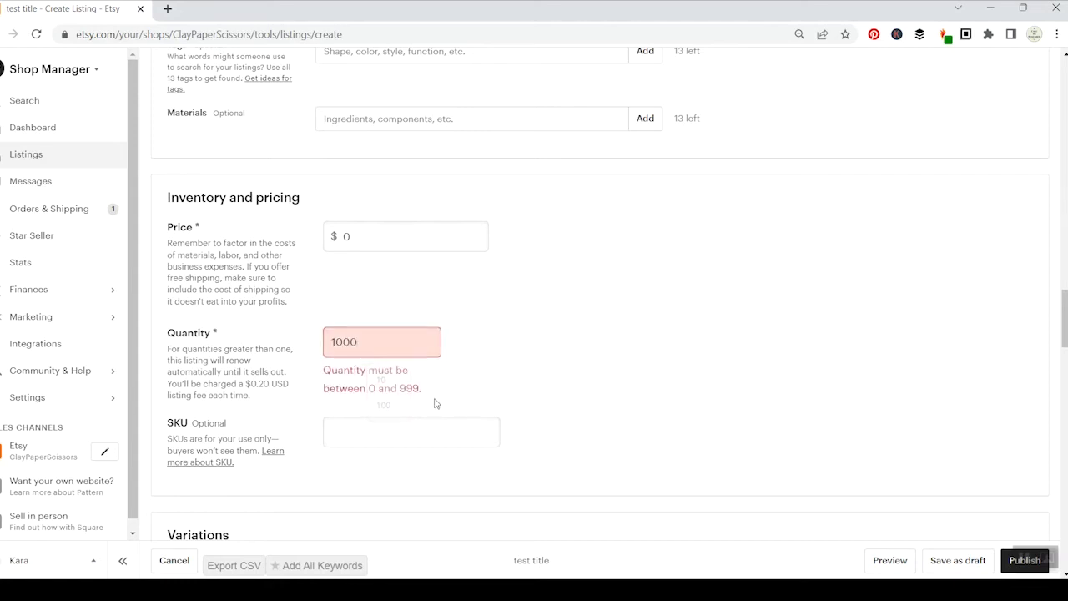
{"action": "double_click", "coordinate": [362, 346]}
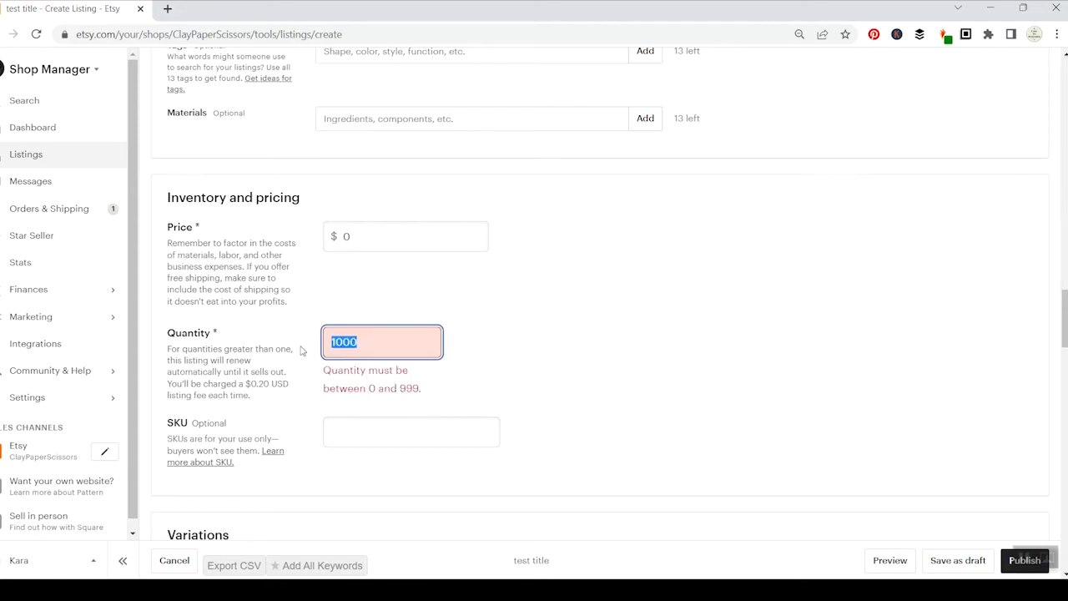
{"action": "type", "text": "999"}
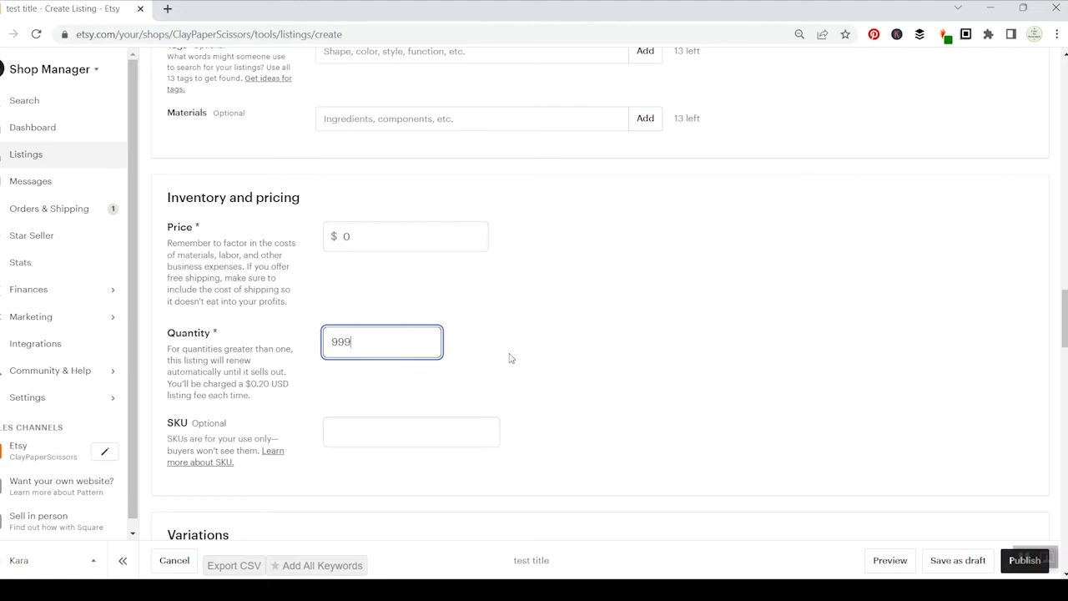
Set the listing's quantity to 1 and its renewal option back to Automatic
{"action": "left_click_drag", "start_coordinate": [361, 337], "coordinate": [326, 354]}
{"action": "type", "text": "1"}
{"action": "left_click_drag", "start_coordinate": [1065, 336], "coordinate": [1065, 254]}
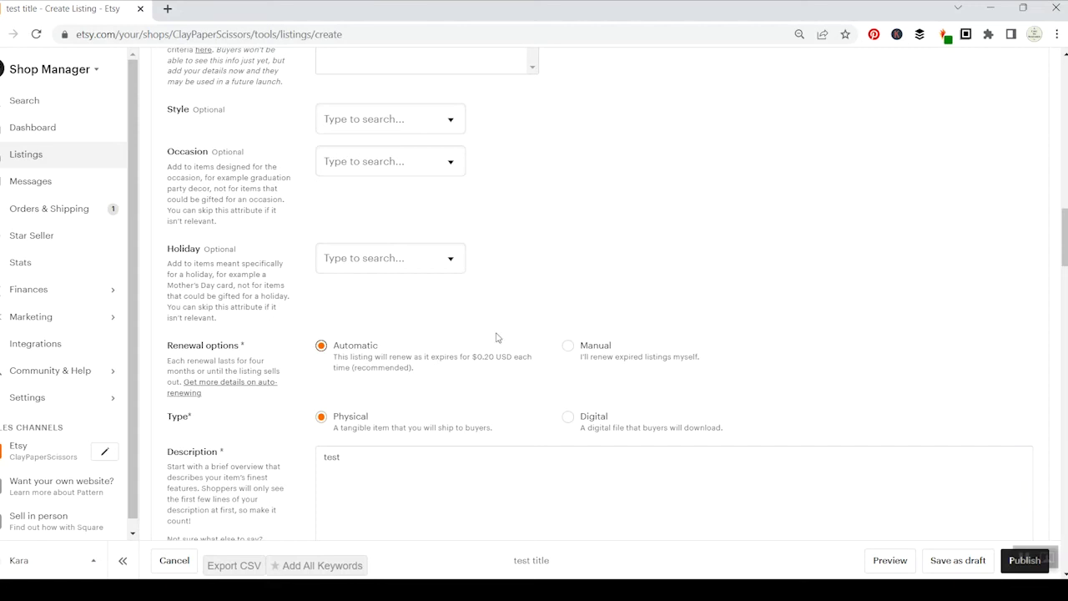
Set the listing's renewal option to Manual and check it against the Quantity field
{"action": "left_click", "coordinate": [568, 347]}
{"action": "scroll", "coordinate": [1002, 291], "scroll_direction": "down", "scroll_amount": 8}
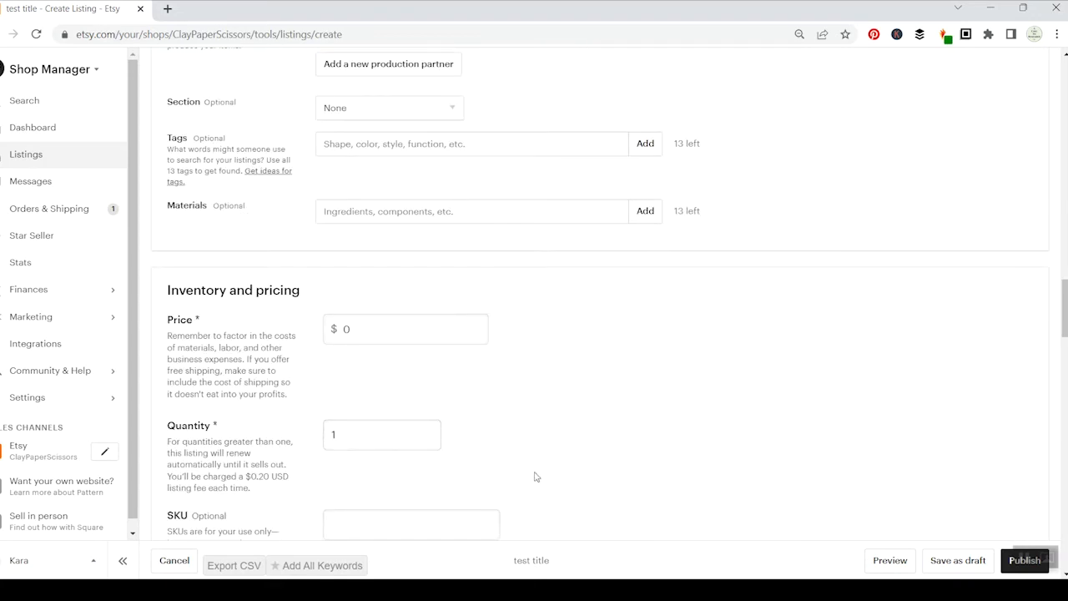
{"action": "double_click", "coordinate": [336, 435]}
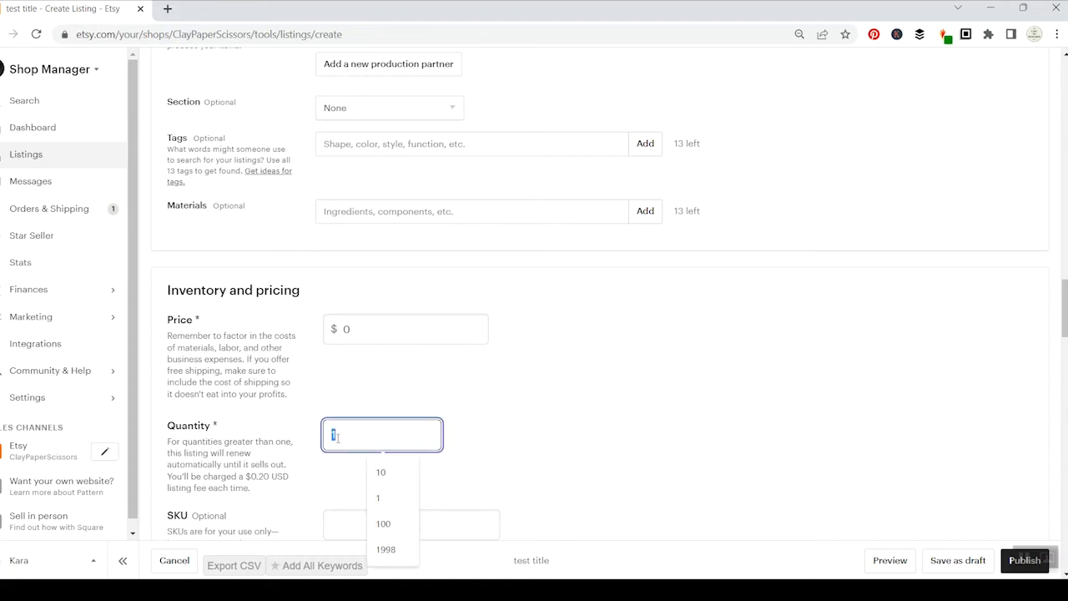
{"action": "scroll", "coordinate": [335, 435], "scroll_direction": "up", "scroll_amount": 7}
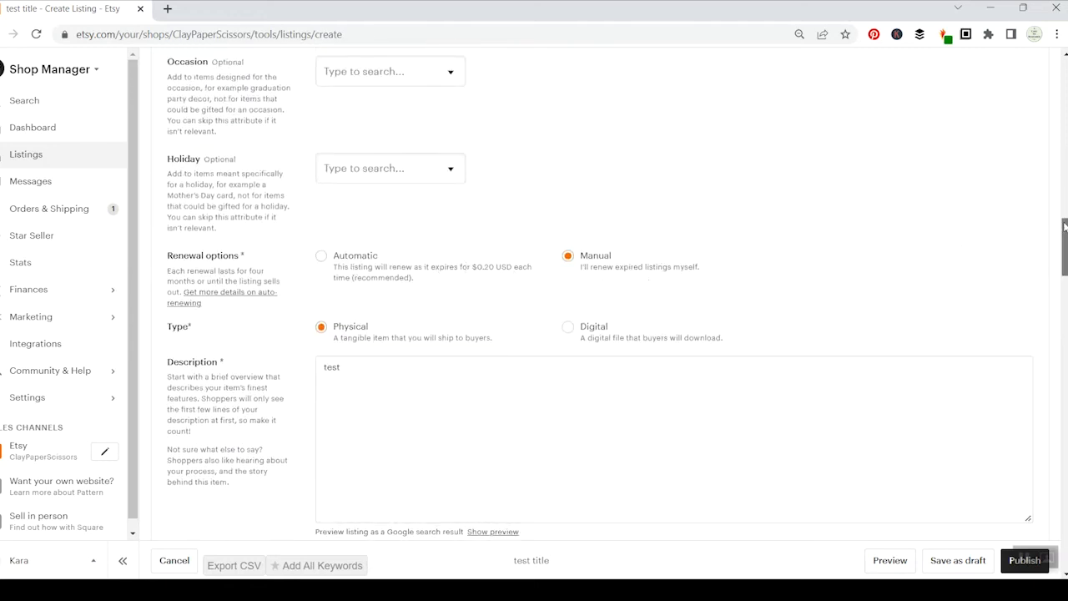
{"action": "left_click_drag", "start_coordinate": [1065, 227], "coordinate": [1063, 227]}
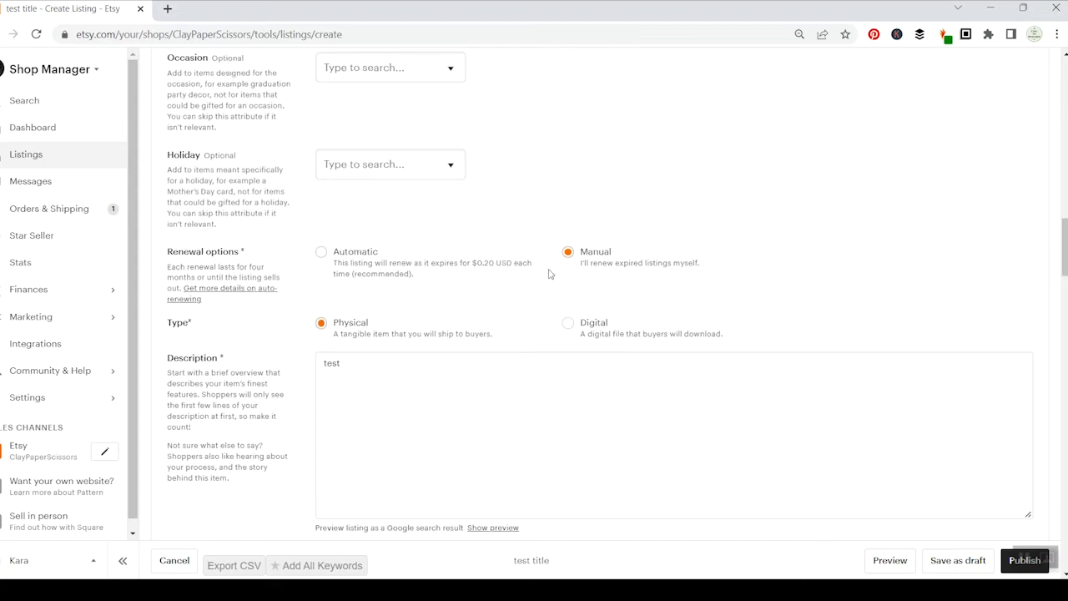
Review the explanation of the SKU and activate the empty SKU field
{"action": "scroll", "coordinate": [207, 239], "scroll_direction": "down", "scroll_amount": 10}
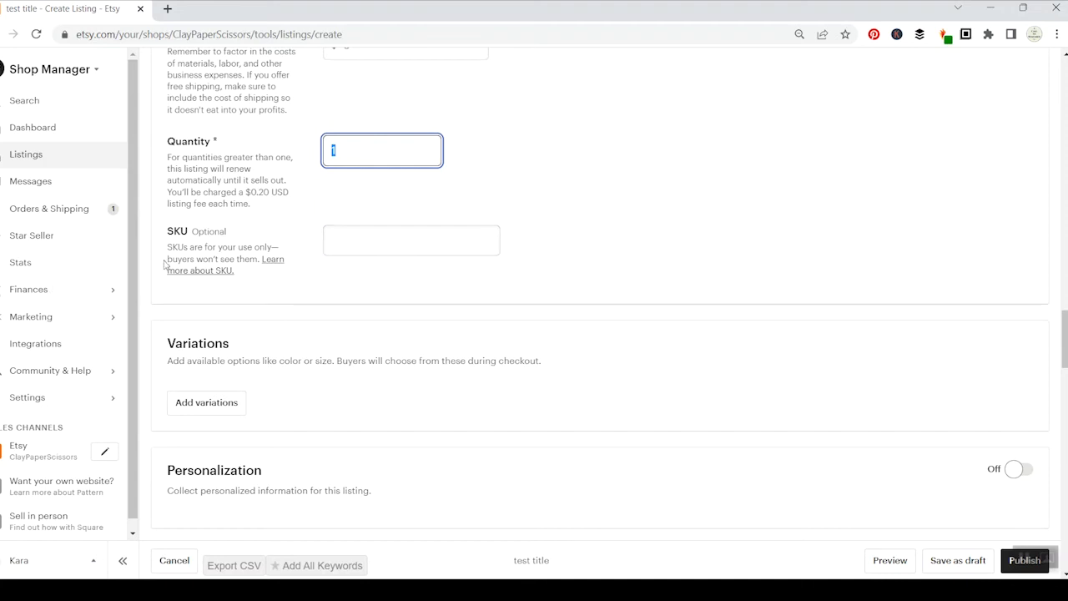
{"action": "left_click_drag", "start_coordinate": [167, 265], "coordinate": [234, 272]}
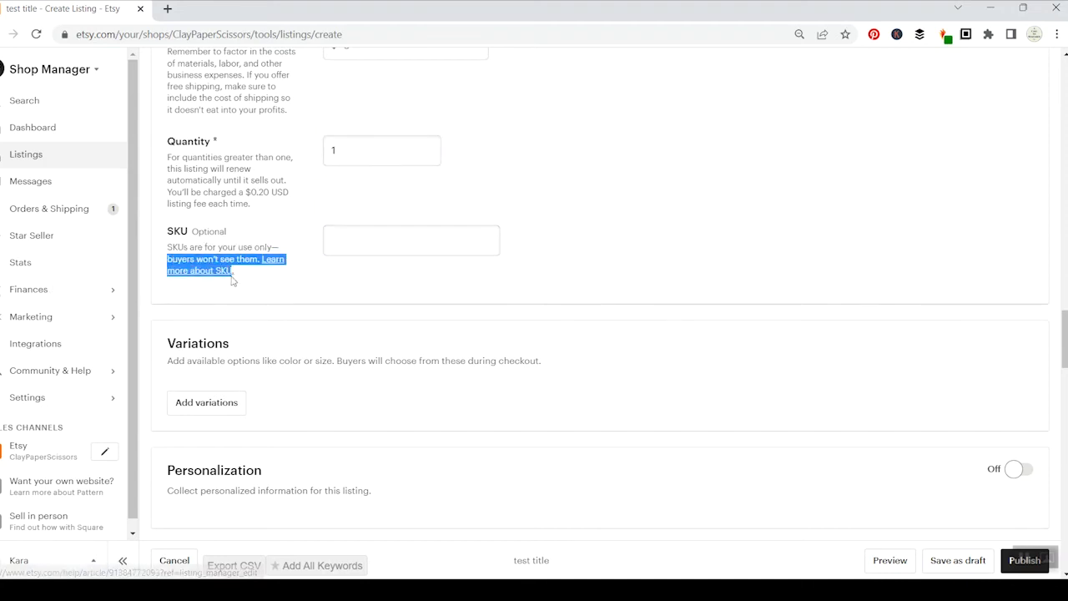
{"action": "left_click", "coordinate": [348, 240]}
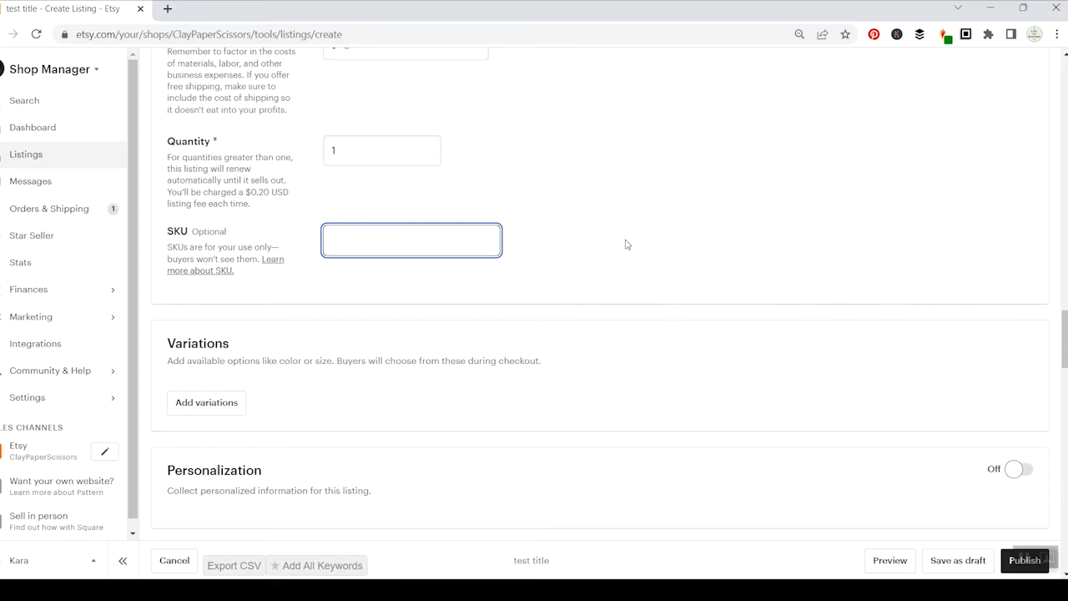
Try turning on personalization for the listing and marking it optional, and undo both settings
{"action": "scroll", "coordinate": [626, 244], "scroll_direction": "down", "scroll_amount": 1}
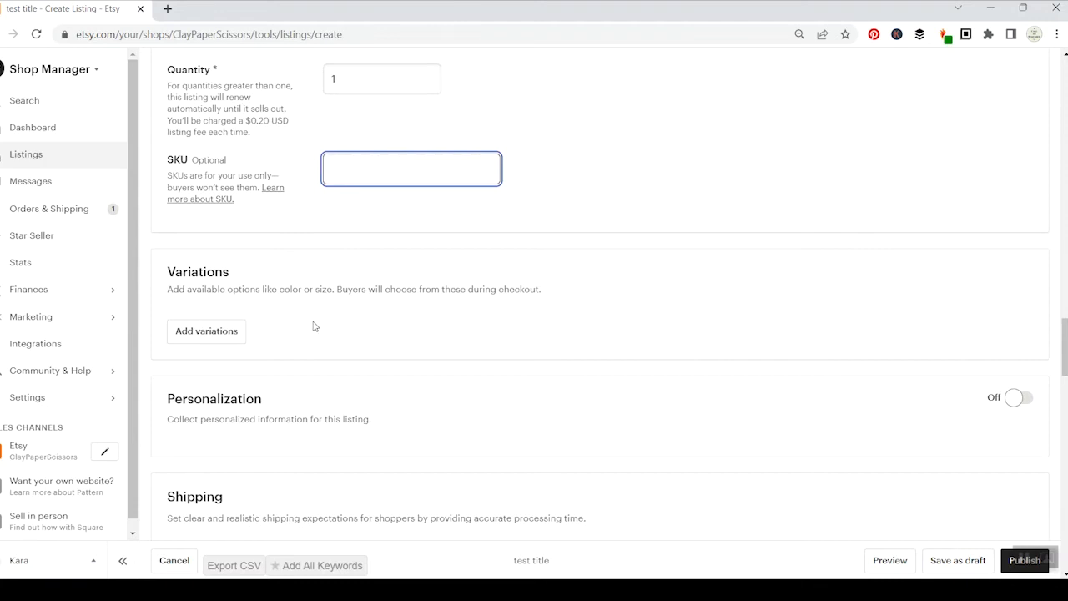
{"action": "scroll", "coordinate": [315, 330], "scroll_direction": "down", "scroll_amount": 2}
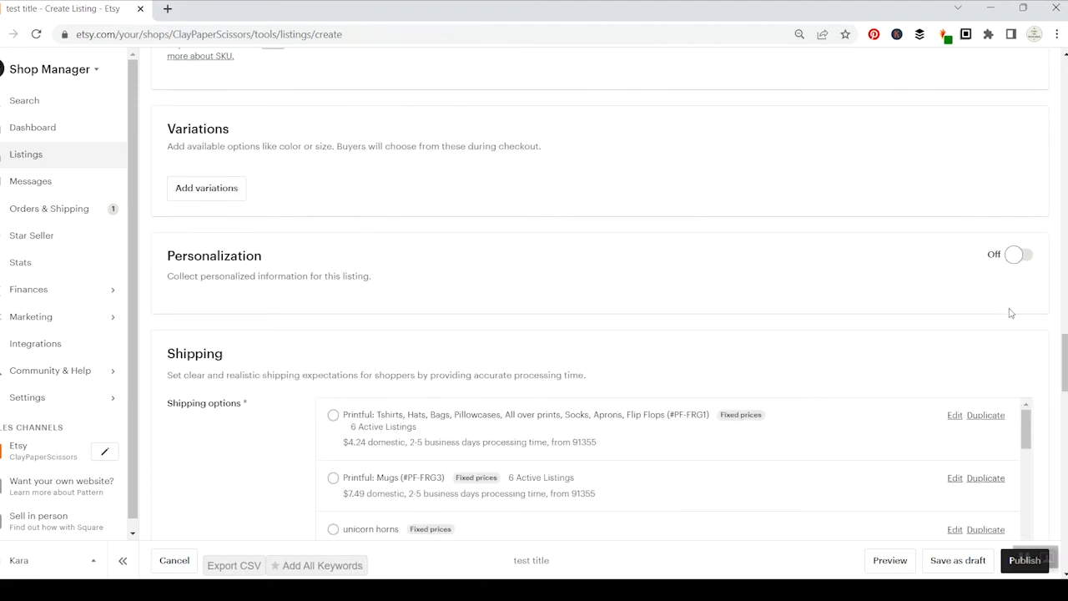
{"action": "left_click", "coordinate": [1028, 259]}
{"action": "scroll", "coordinate": [513, 260], "scroll_direction": "down", "scroll_amount": 2}
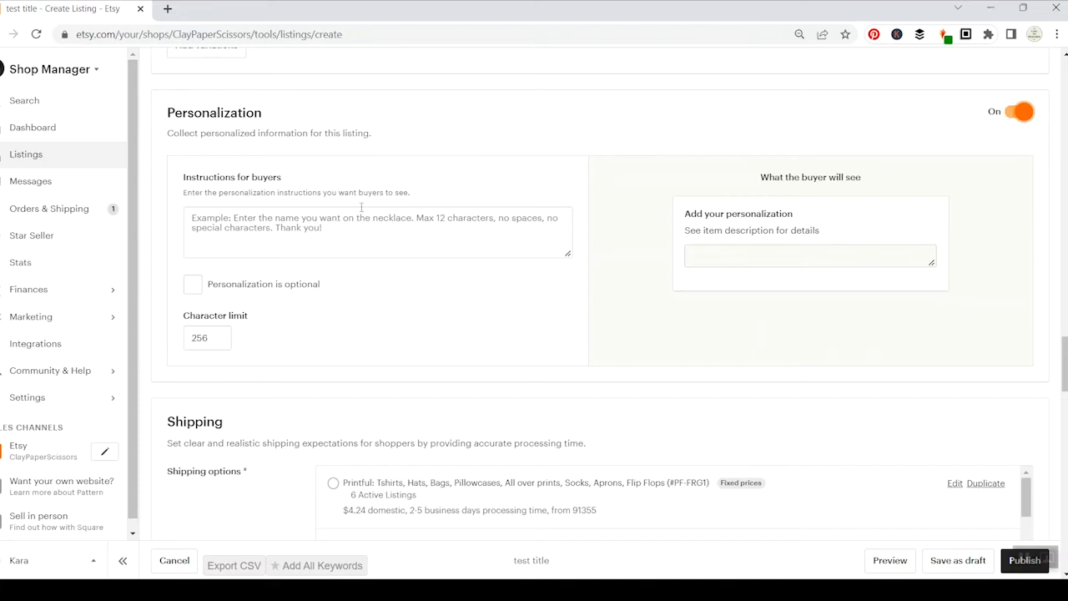
{"action": "left_click", "coordinate": [208, 217]}
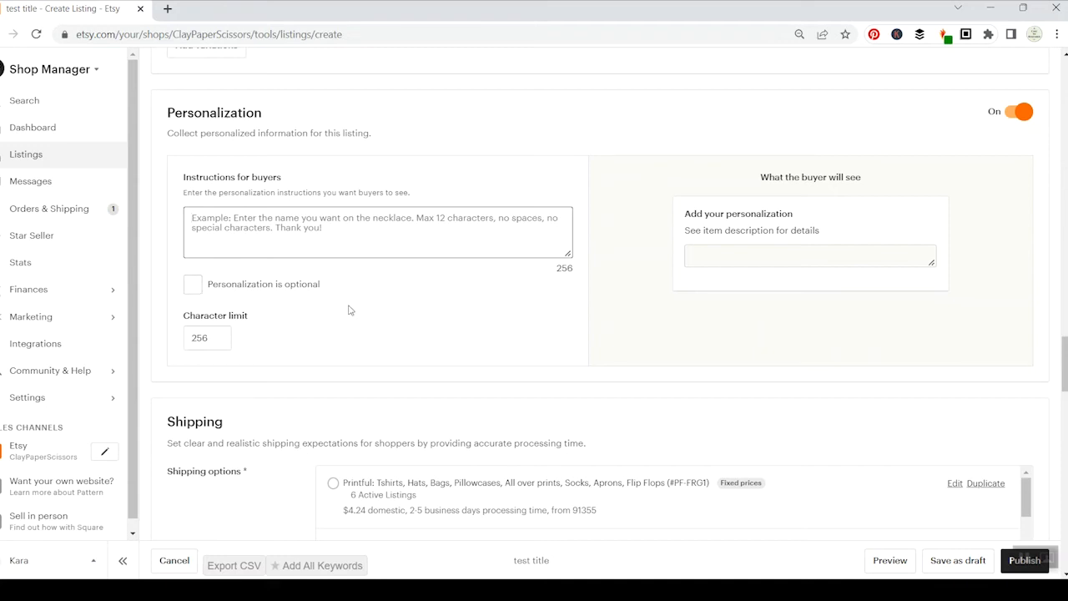
{"action": "left_click", "coordinate": [194, 287]}
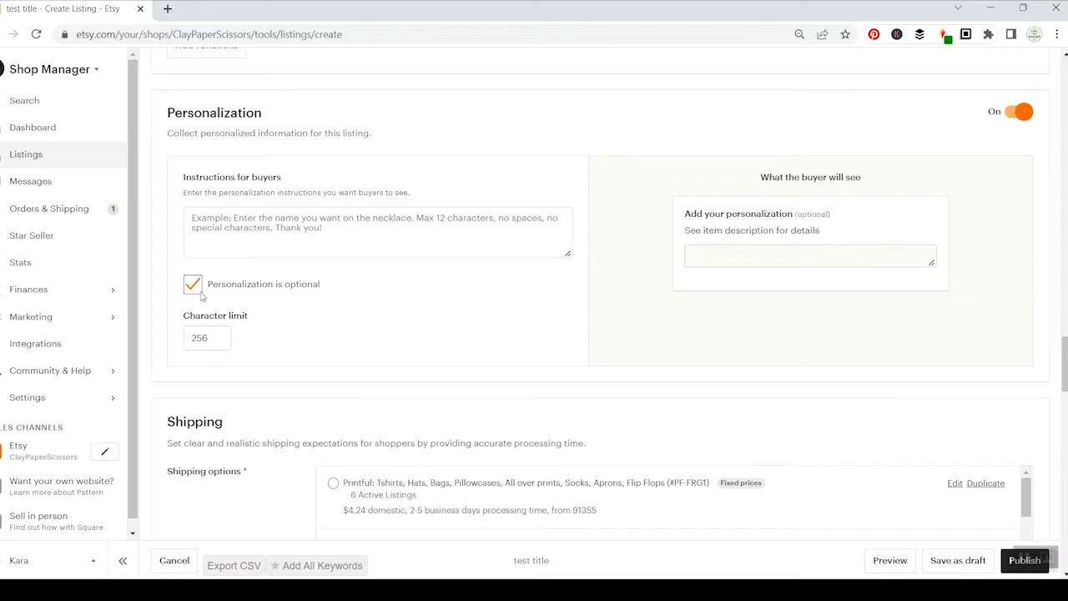
{"action": "left_click", "coordinate": [193, 286]}
Examine the listing's custom shipping options, including the shipping price choices and processing time choices
{"action": "scroll", "coordinate": [463, 332], "scroll_direction": "down", "scroll_amount": 3}
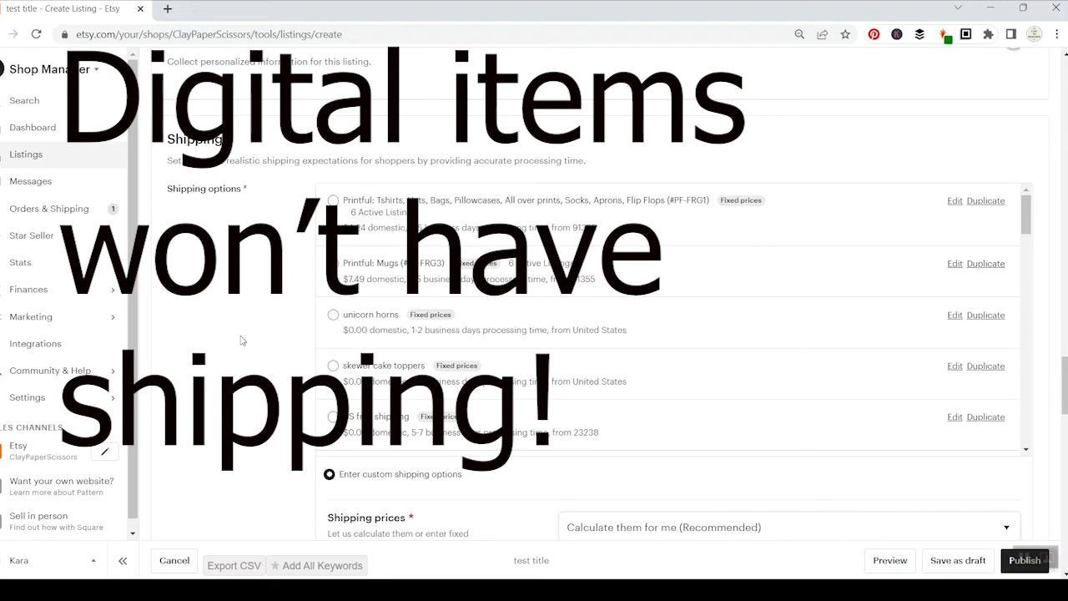
{"action": "scroll", "coordinate": [241, 339], "scroll_direction": "down", "scroll_amount": 3}
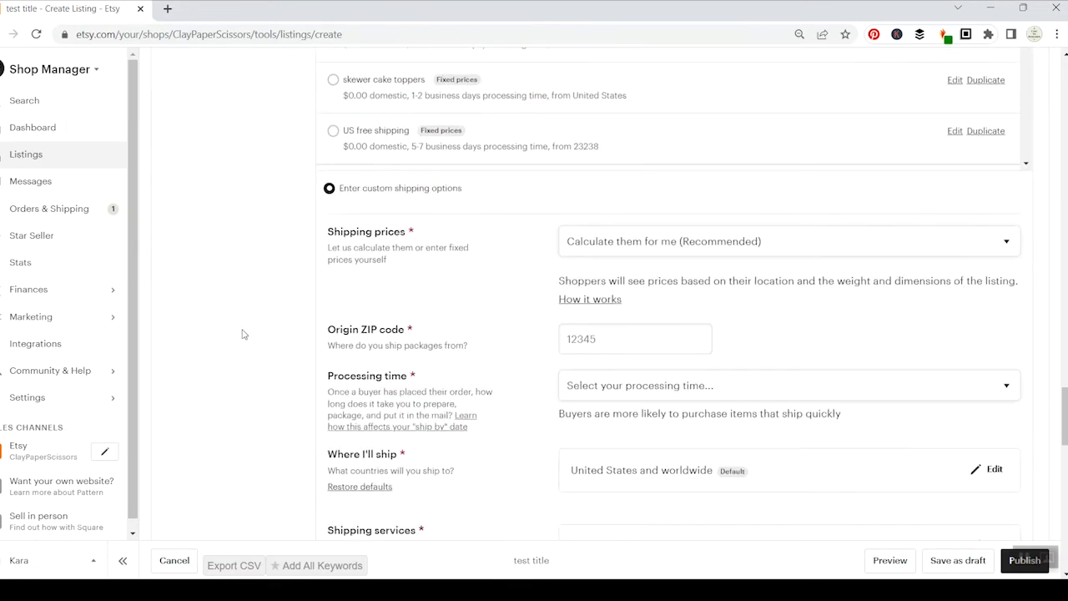
{"action": "scroll", "coordinate": [457, 463], "scroll_direction": "down", "scroll_amount": 2}
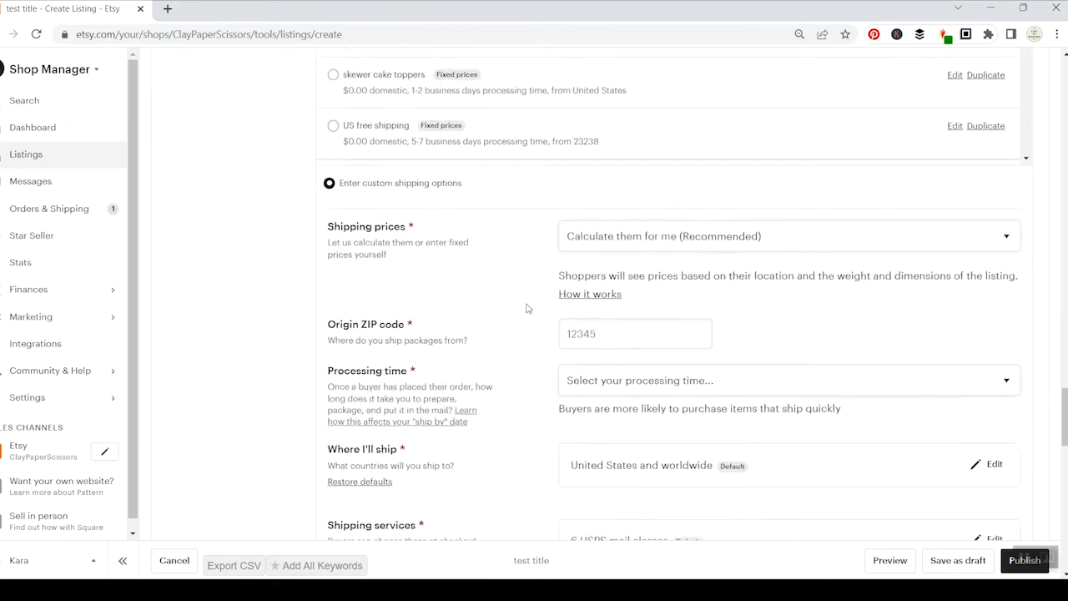
{"action": "left_click", "coordinate": [747, 102]}
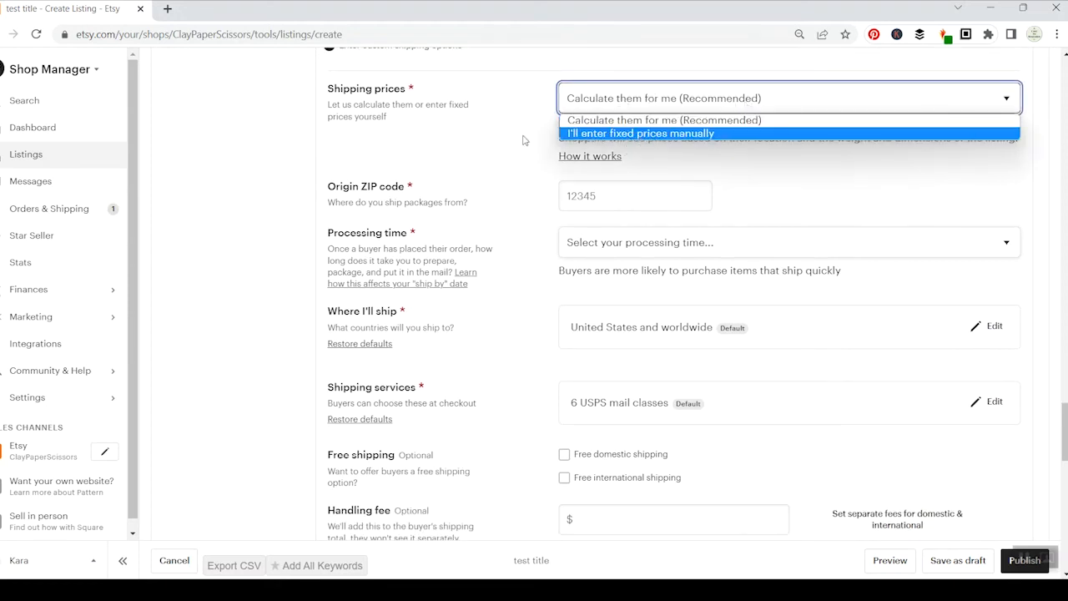
{"action": "left_click", "coordinate": [469, 120]}
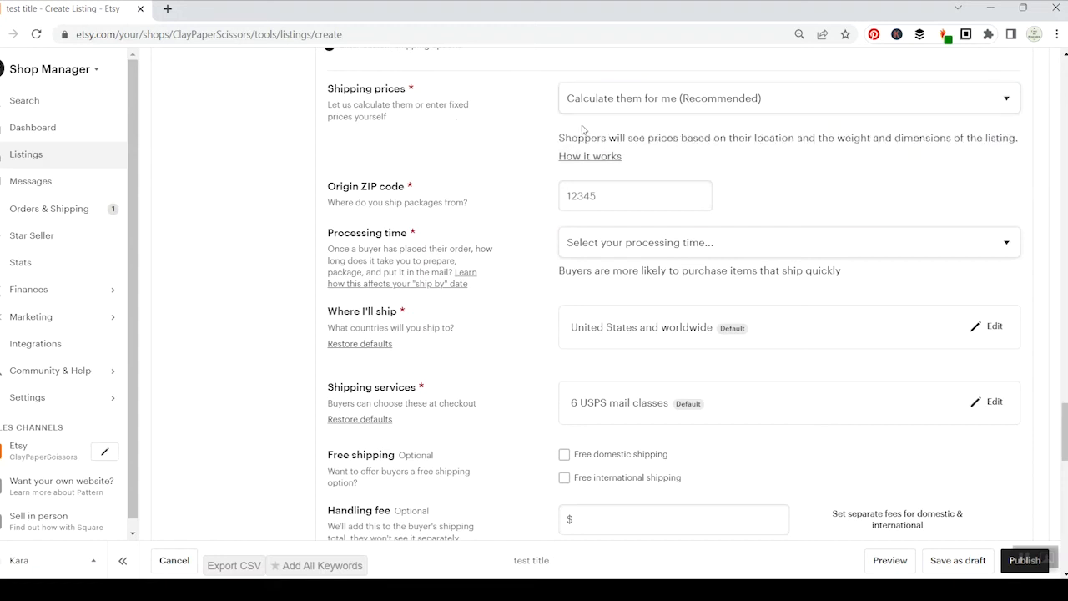
{"action": "left_click", "coordinate": [598, 243]}
{"action": "left_click", "coordinate": [545, 245]}
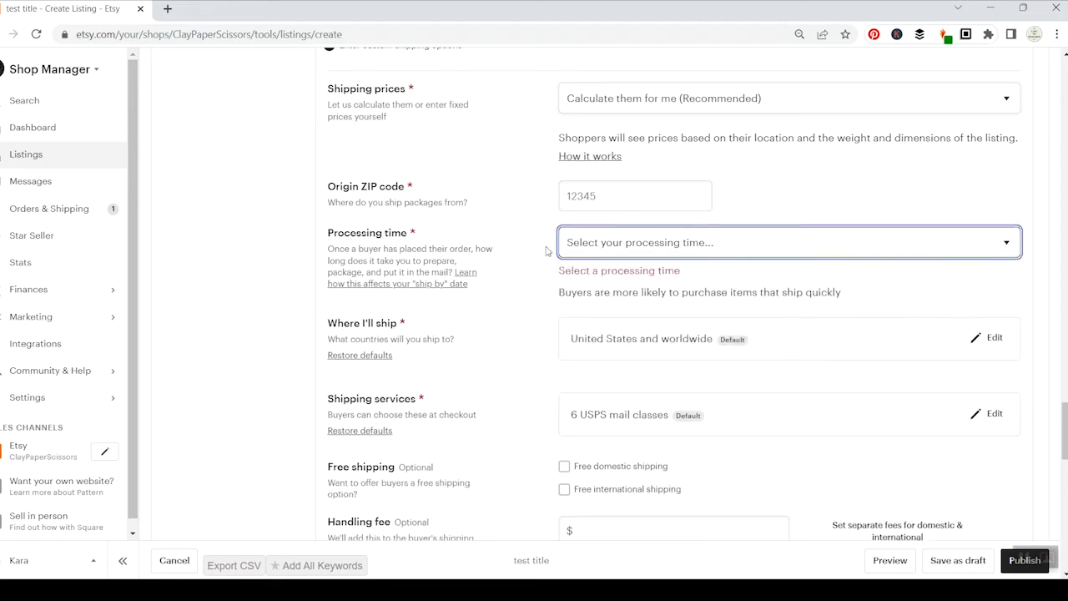
{"action": "scroll", "coordinate": [665, 222], "scroll_direction": "down", "scroll_amount": 1}
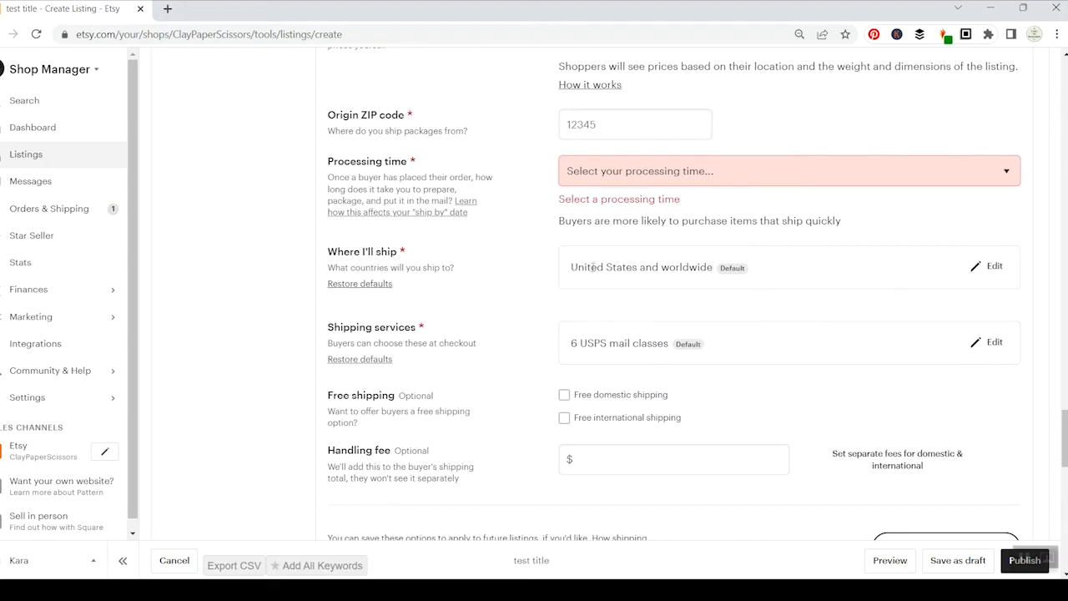
Edit the countries to ship to and deselect All countries to restrict shipping to the United States
{"action": "left_click", "coordinate": [994, 267]}
{"action": "scroll", "coordinate": [810, 253], "scroll_direction": "down", "scroll_amount": 2}
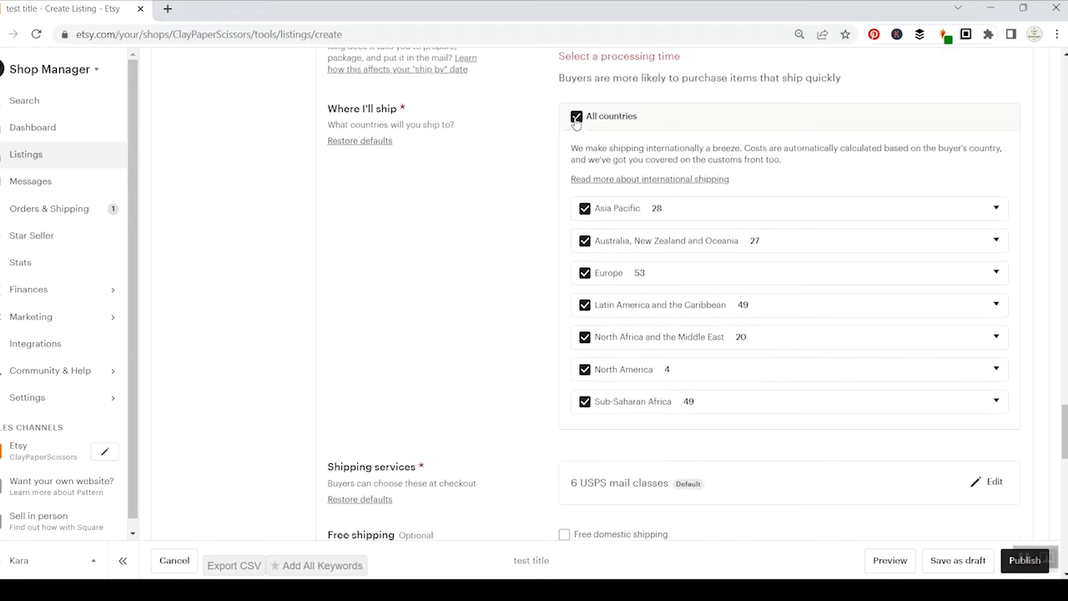
{"action": "left_click", "coordinate": [576, 118]}
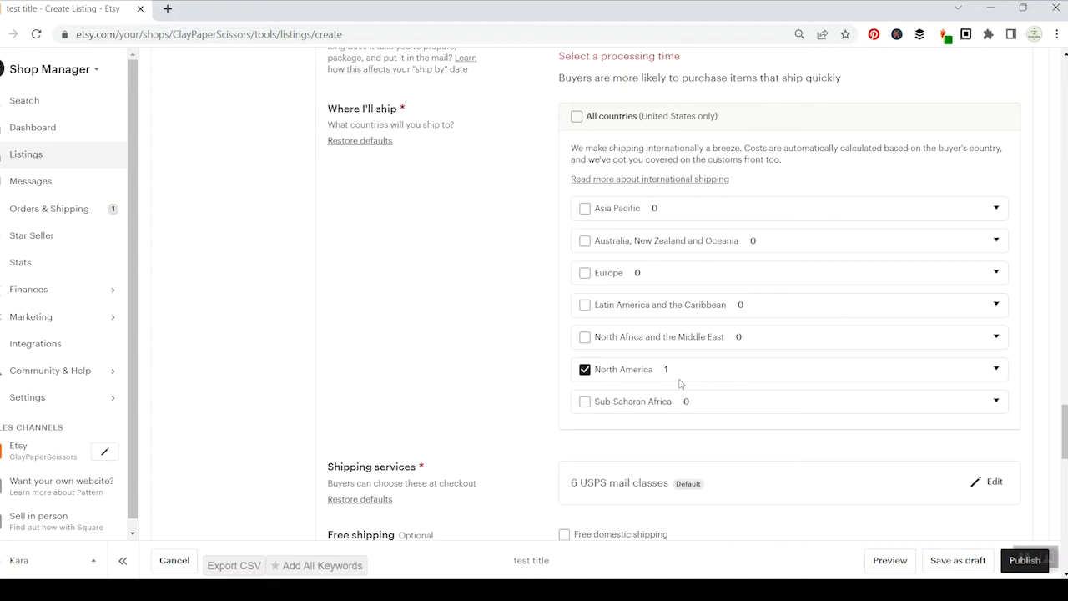
Try Europe as a shipping destination, deselect it, and look through its individual countries
{"action": "left_click", "coordinate": [585, 274]}
{"action": "left_click", "coordinate": [585, 273]}
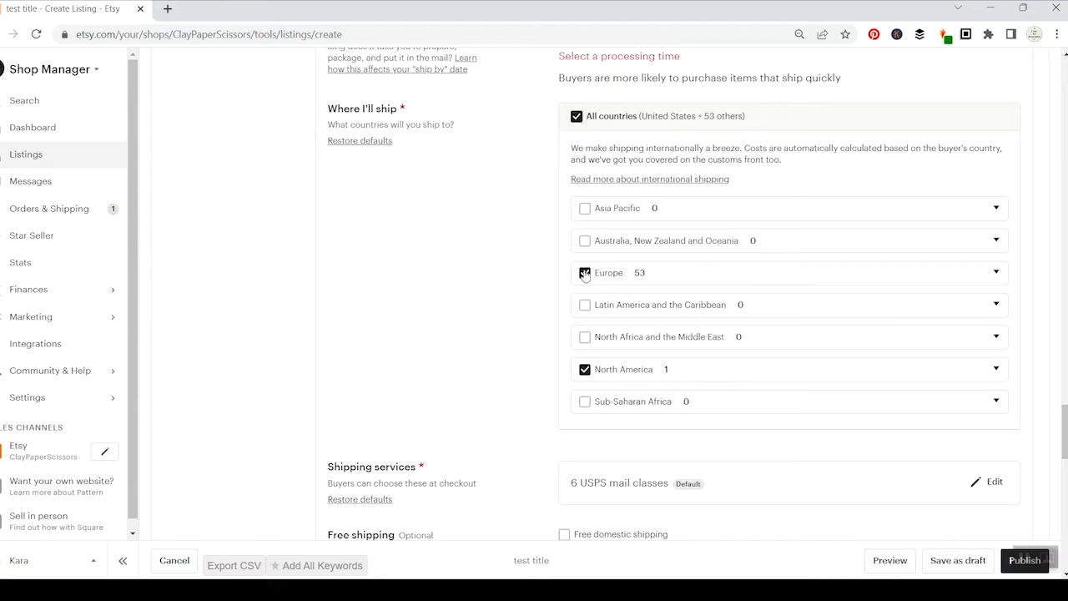
{"action": "left_click", "coordinate": [996, 274]}
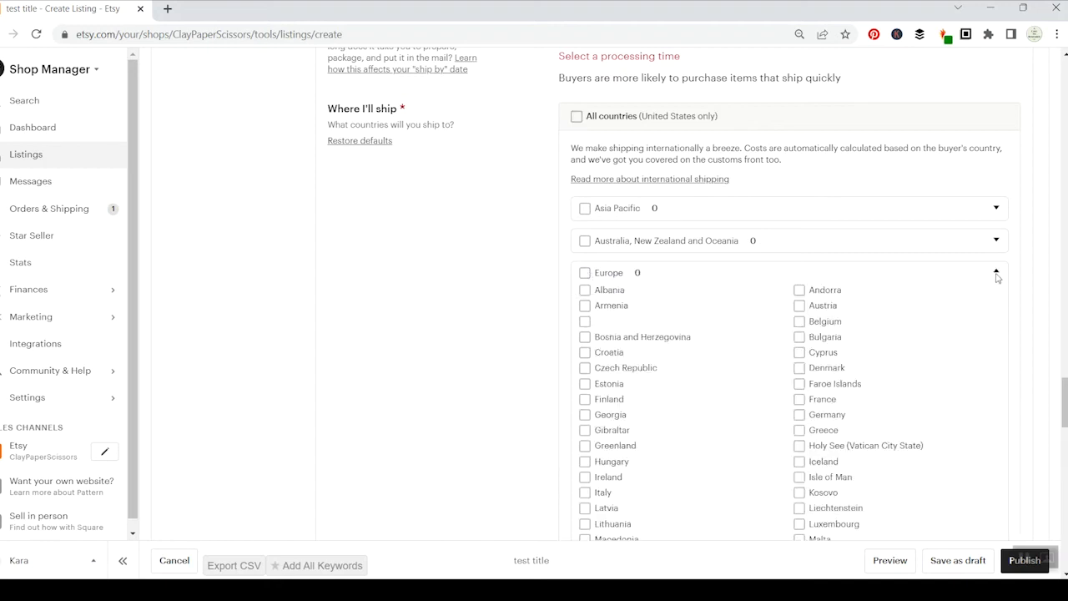
{"action": "scroll", "coordinate": [726, 349], "scroll_direction": "down", "scroll_amount": 2}
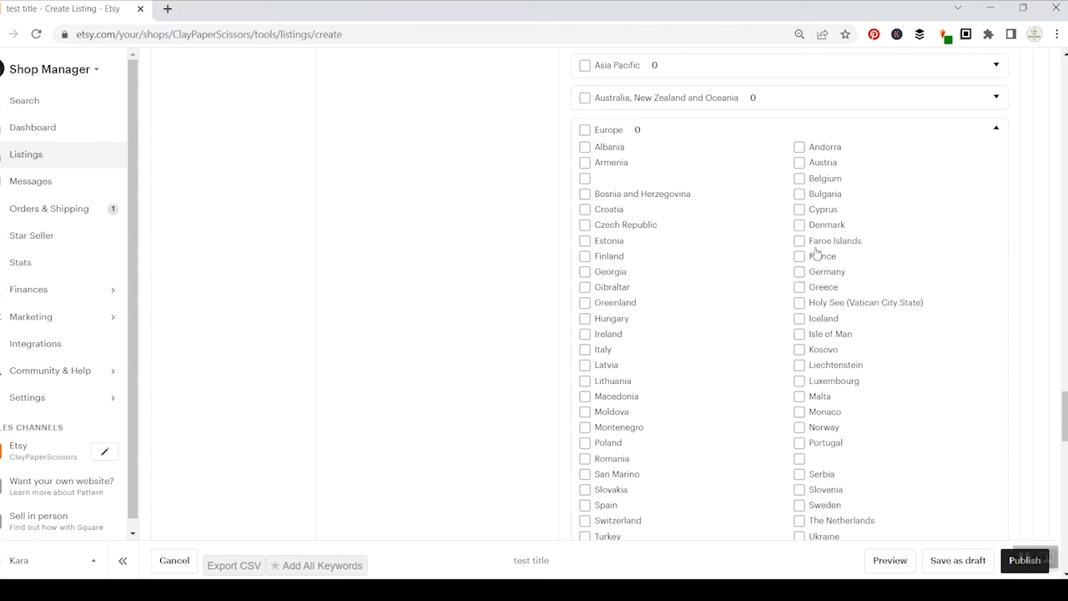
{"action": "left_click", "coordinate": [997, 130]}
{"action": "scroll", "coordinate": [595, 163], "scroll_direction": "up", "scroll_amount": 2}
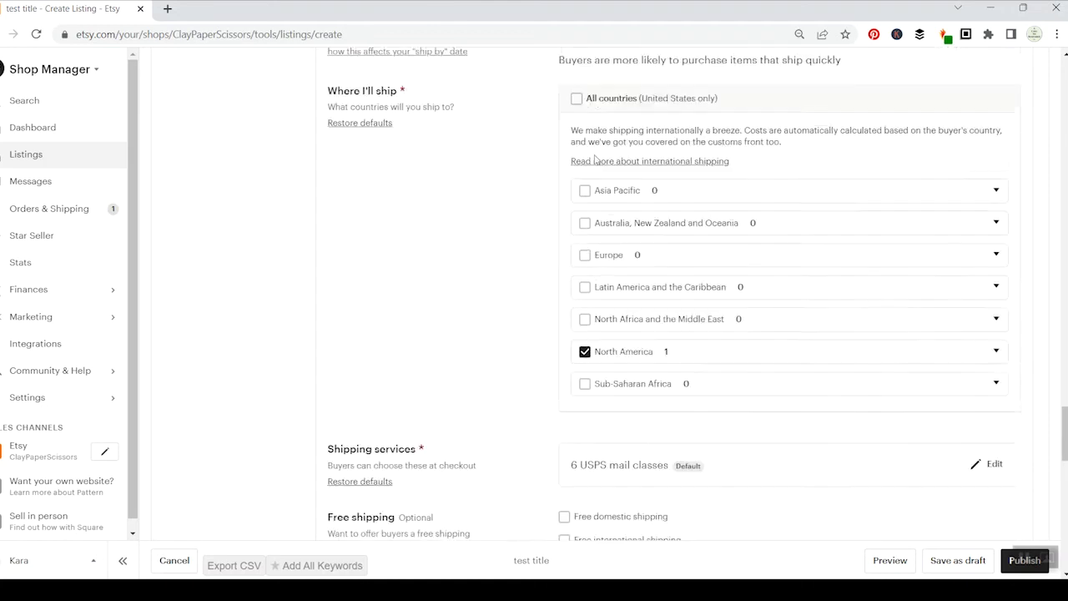
Try Asia Pacific and Australia, New Zealand and Oceania as destinations, deselect both, and view Oceania's countries
{"action": "scroll", "coordinate": [595, 162], "scroll_direction": "up", "scroll_amount": 1}
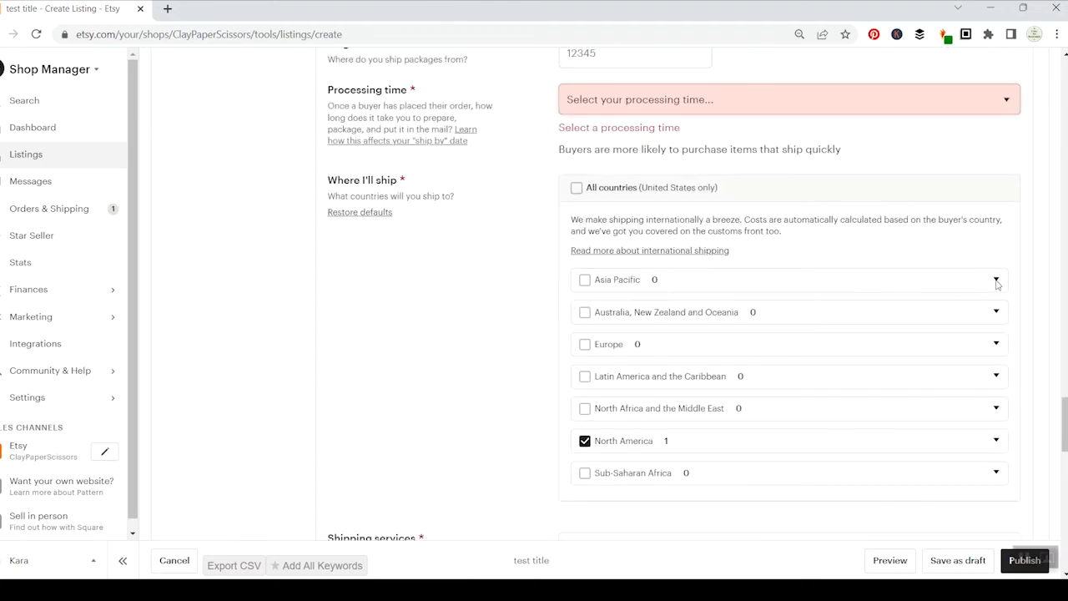
{"action": "left_click", "coordinate": [585, 279]}
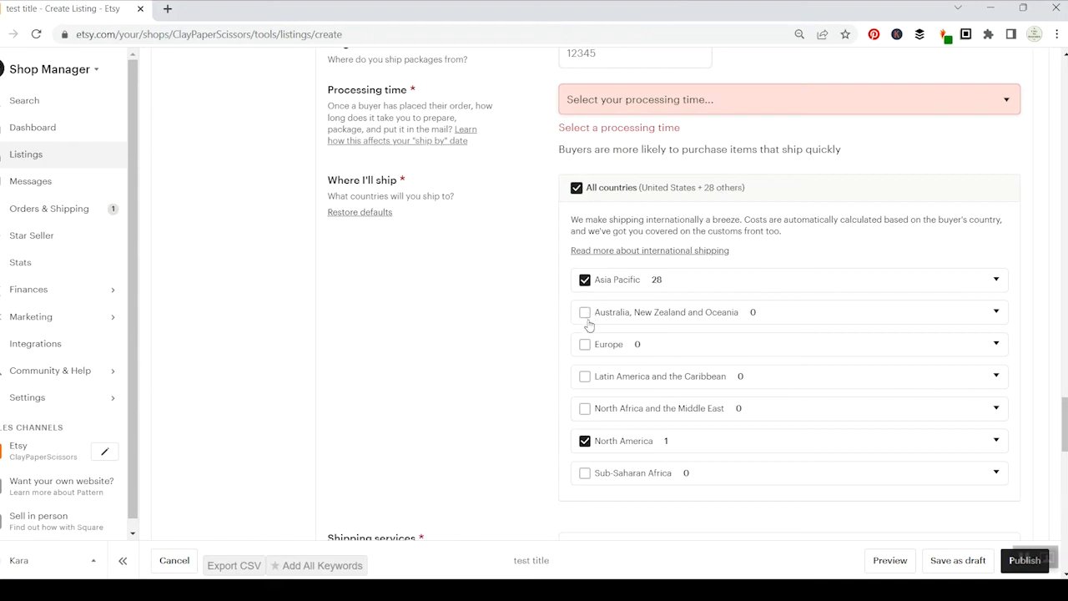
{"action": "left_click", "coordinate": [585, 316]}
{"action": "left_click", "coordinate": [587, 313]}
{"action": "left_click", "coordinate": [585, 281]}
{"action": "left_click", "coordinate": [993, 313]}
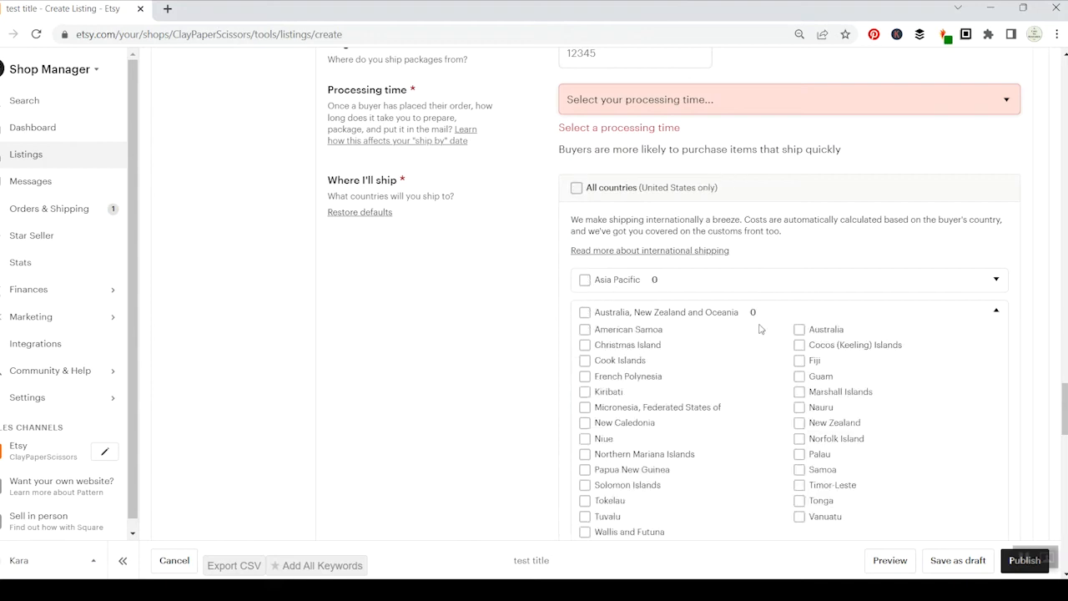
{"action": "left_click", "coordinate": [995, 311]}
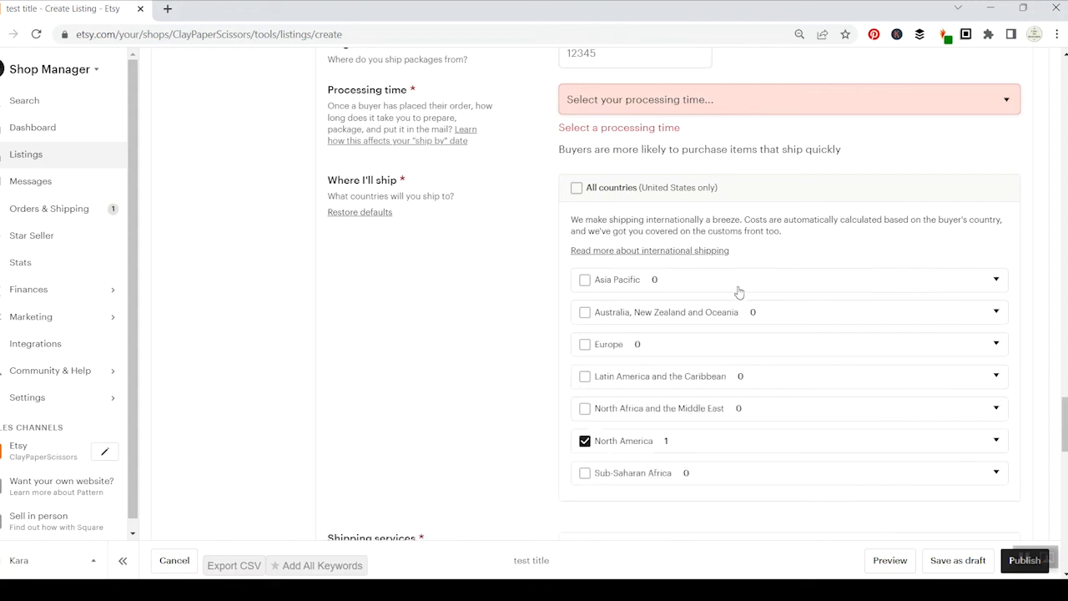
Try U.S. Virgin Islands under Latin America and the Caribbean as a shipping destination, and deselect it again
{"action": "scroll", "coordinate": [739, 288], "scroll_direction": "down", "scroll_amount": 2}
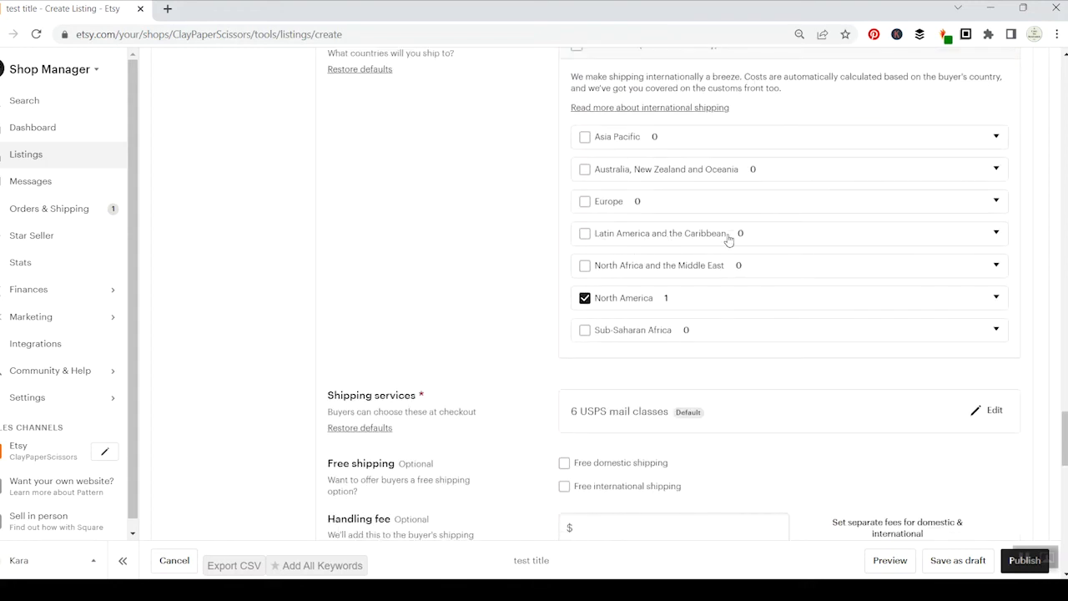
{"action": "left_click", "coordinate": [960, 233]}
{"action": "scroll", "coordinate": [716, 327], "scroll_direction": "down", "scroll_amount": 3}
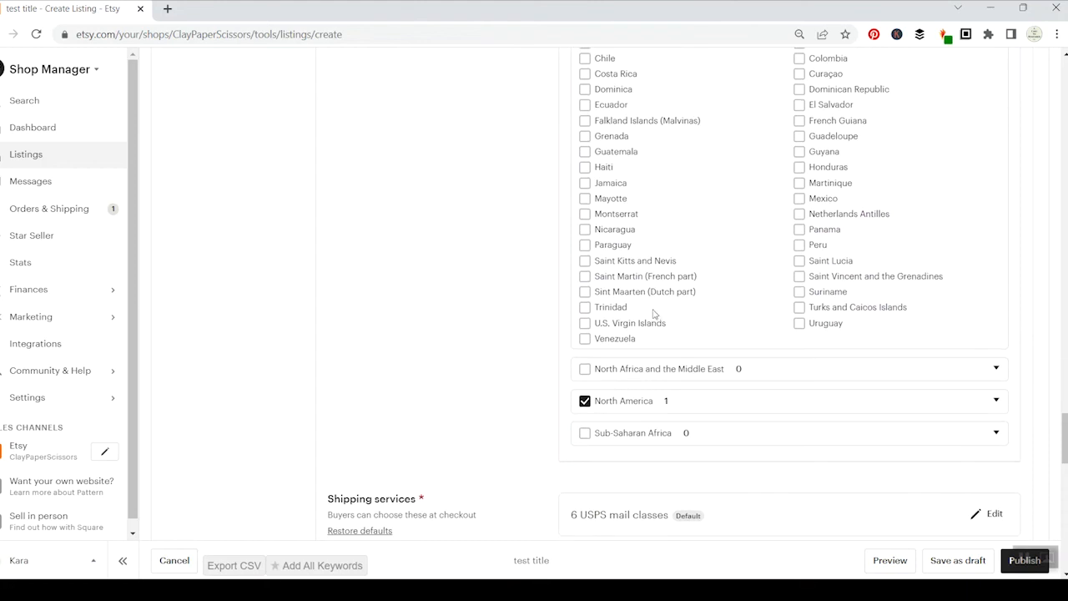
{"action": "left_click", "coordinate": [634, 327]}
{"action": "scroll", "coordinate": [713, 307], "scroll_direction": "up", "scroll_amount": 4}
{"action": "scroll", "coordinate": [610, 369], "scroll_direction": "down", "scroll_amount": 3}
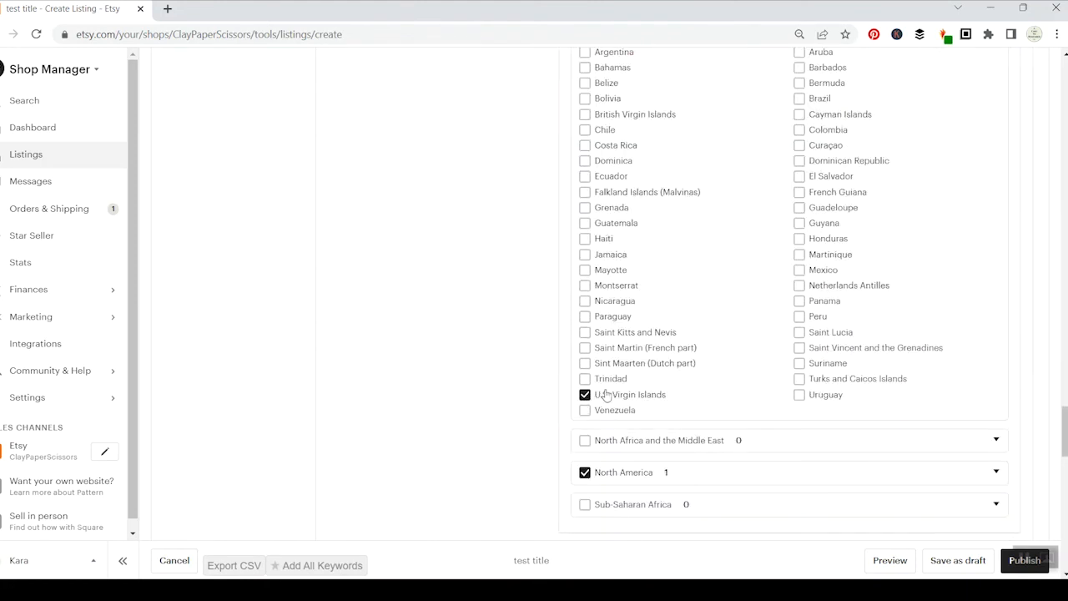
{"action": "scroll", "coordinate": [642, 405], "scroll_direction": "up", "scroll_amount": 2}
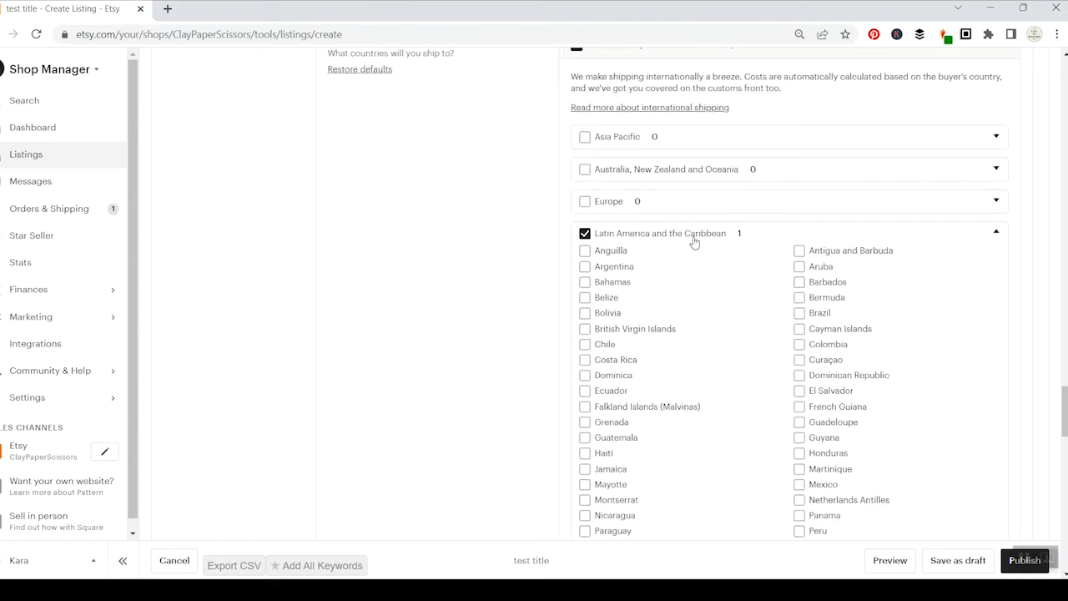
{"action": "scroll", "coordinate": [697, 265], "scroll_direction": "down", "scroll_amount": 2}
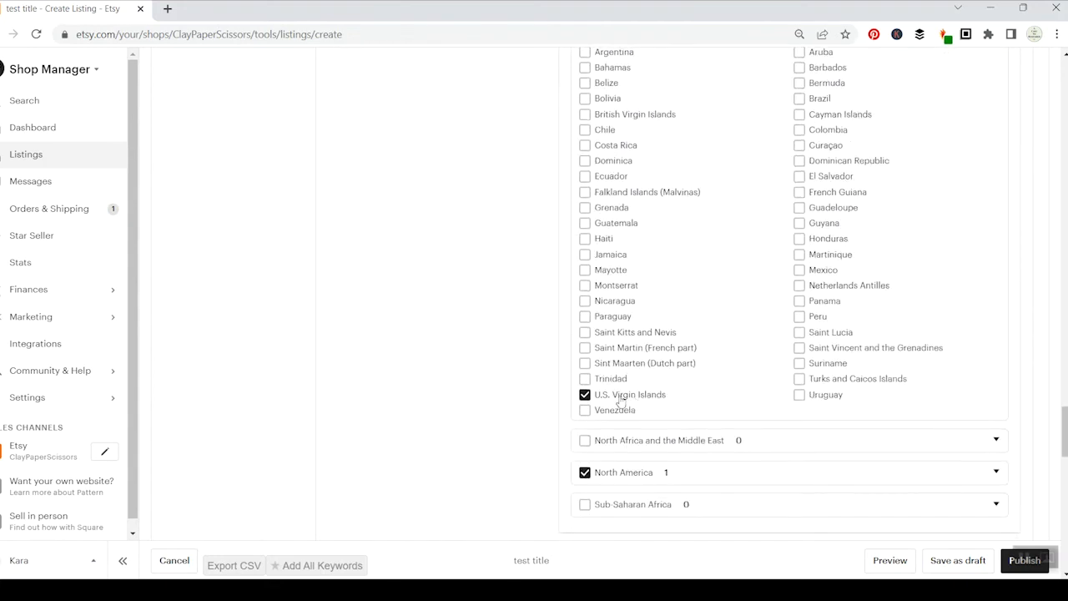
{"action": "left_click", "coordinate": [586, 396]}
{"action": "scroll", "coordinate": [523, 388], "scroll_direction": "up", "scroll_amount": 4}
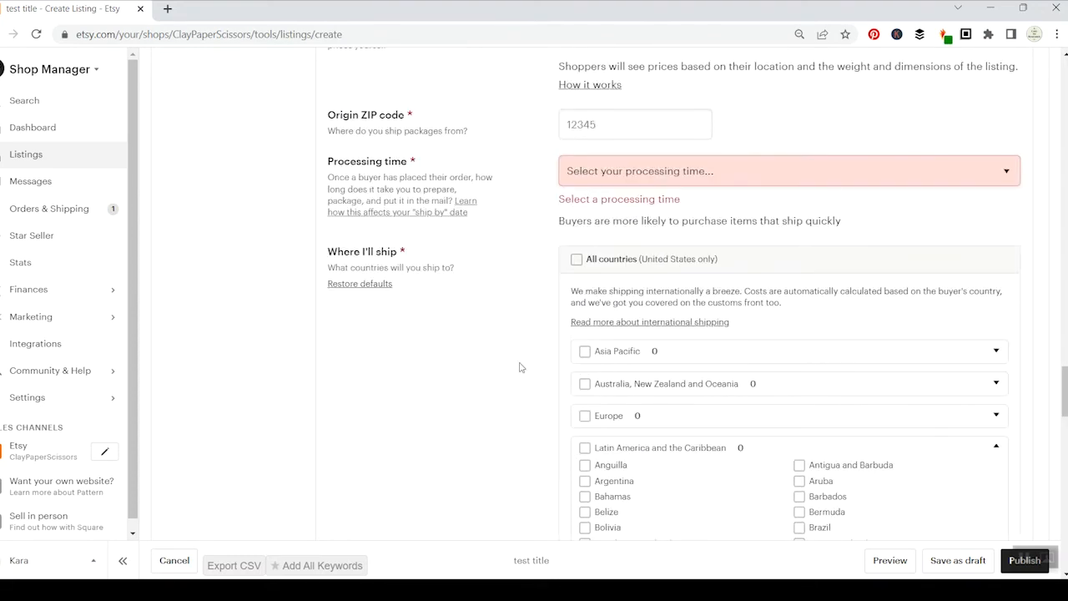
Edit the shipping services and deselect USPS Priority Mail International and USPS Priority Mail Express International
{"action": "scroll", "coordinate": [520, 367], "scroll_direction": "down", "scroll_amount": 7}
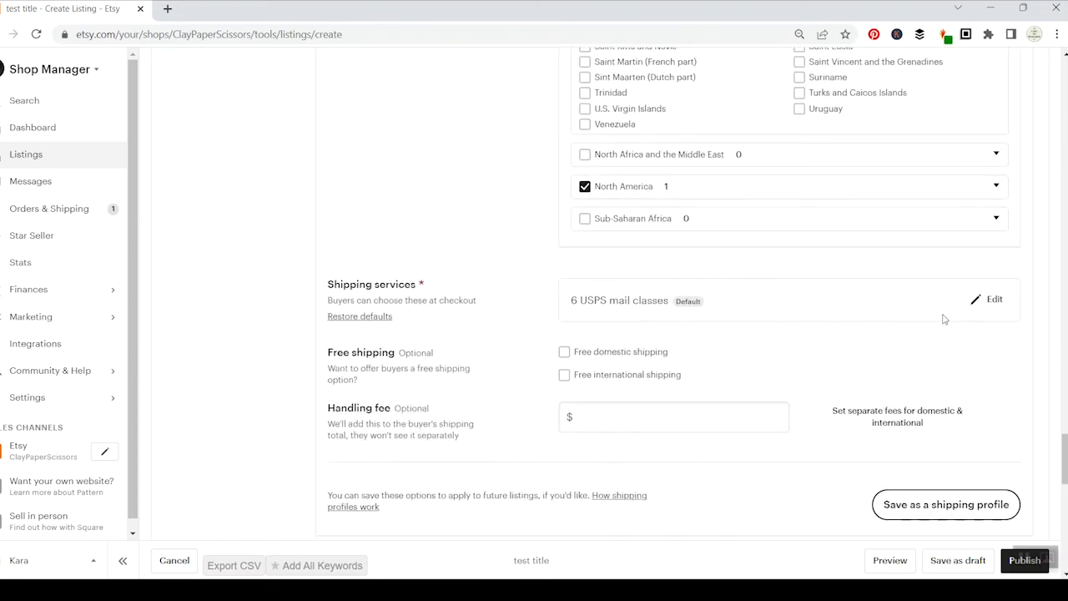
{"action": "left_click", "coordinate": [995, 302]}
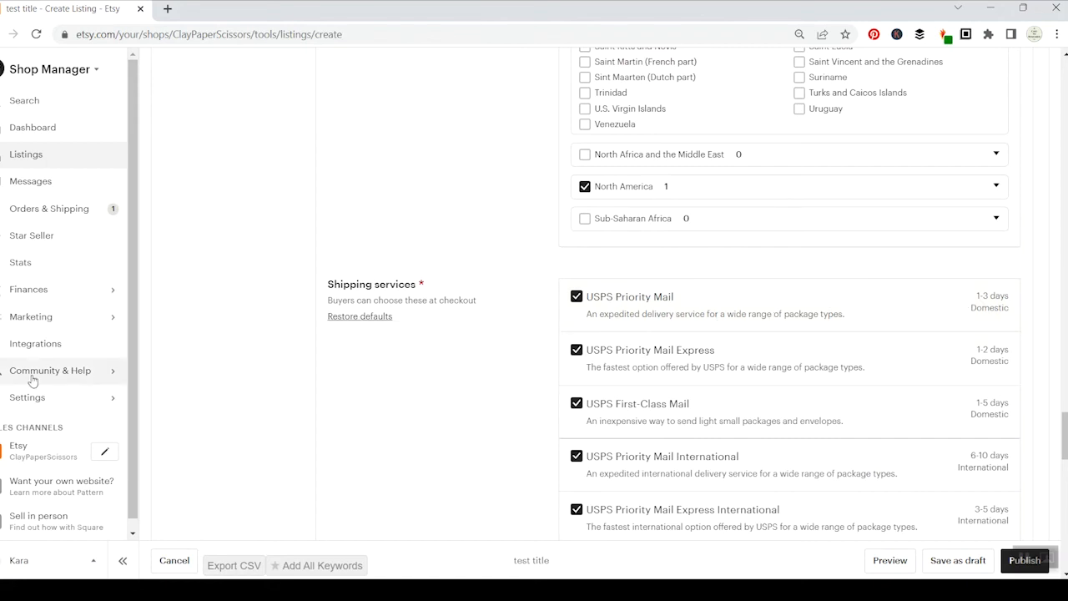
{"action": "left_click", "coordinate": [25, 403]}
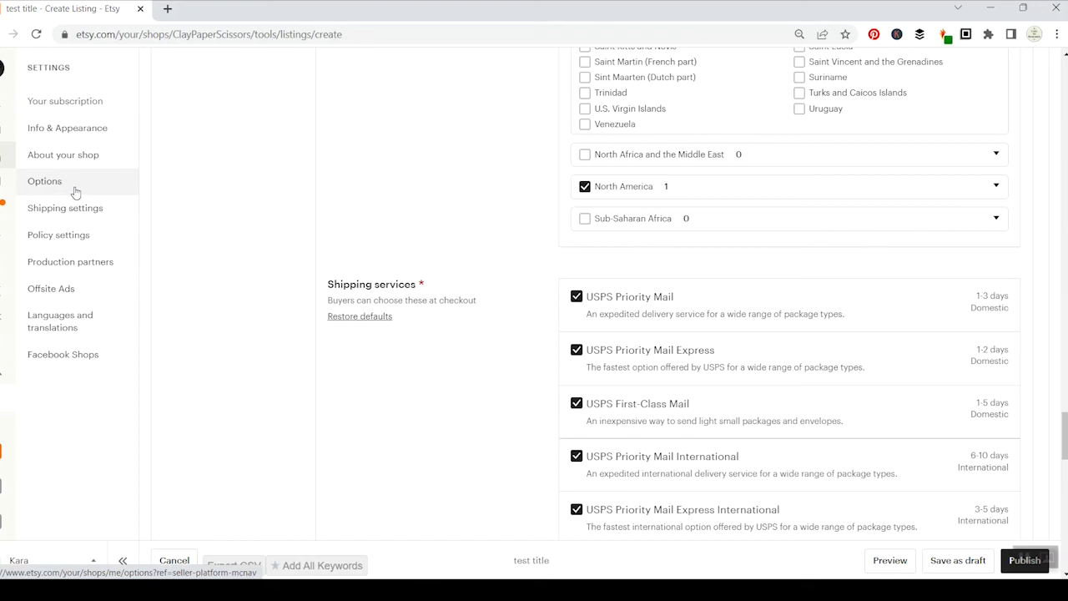
{"action": "scroll", "coordinate": [554, 146], "scroll_direction": "down", "scroll_amount": 2}
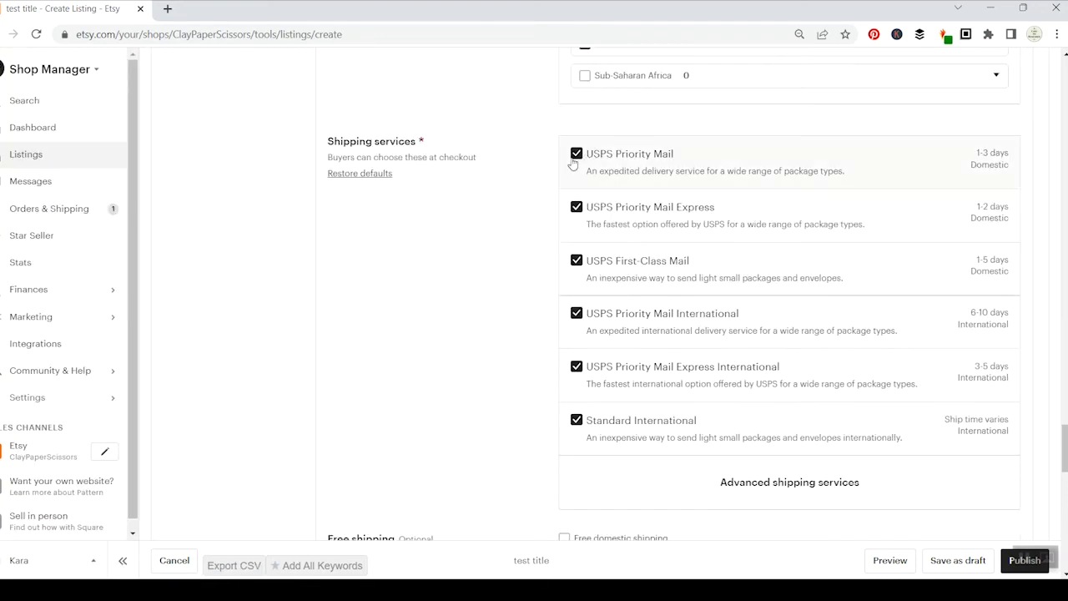
{"action": "left_click", "coordinate": [576, 313]}
{"action": "left_click", "coordinate": [576, 367]}
{"action": "scroll", "coordinate": [743, 453], "scroll_direction": "down", "scroll_amount": 2}
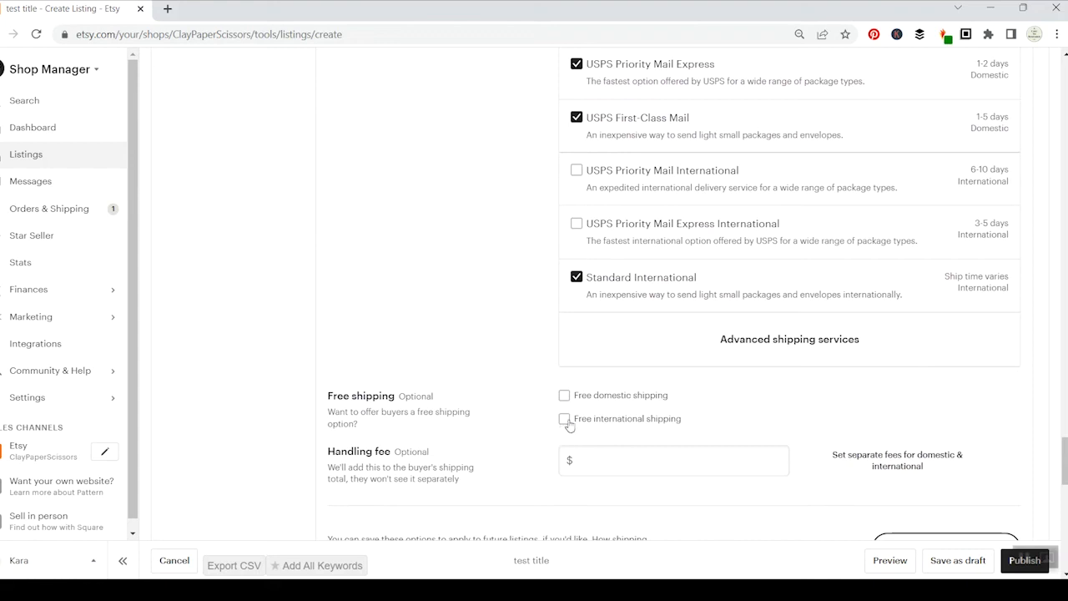
Review the free shipping and handling fee options, and try to save the custom shipping options as a shipping profile
{"action": "scroll", "coordinate": [495, 510], "scroll_direction": "down", "scroll_amount": 2}
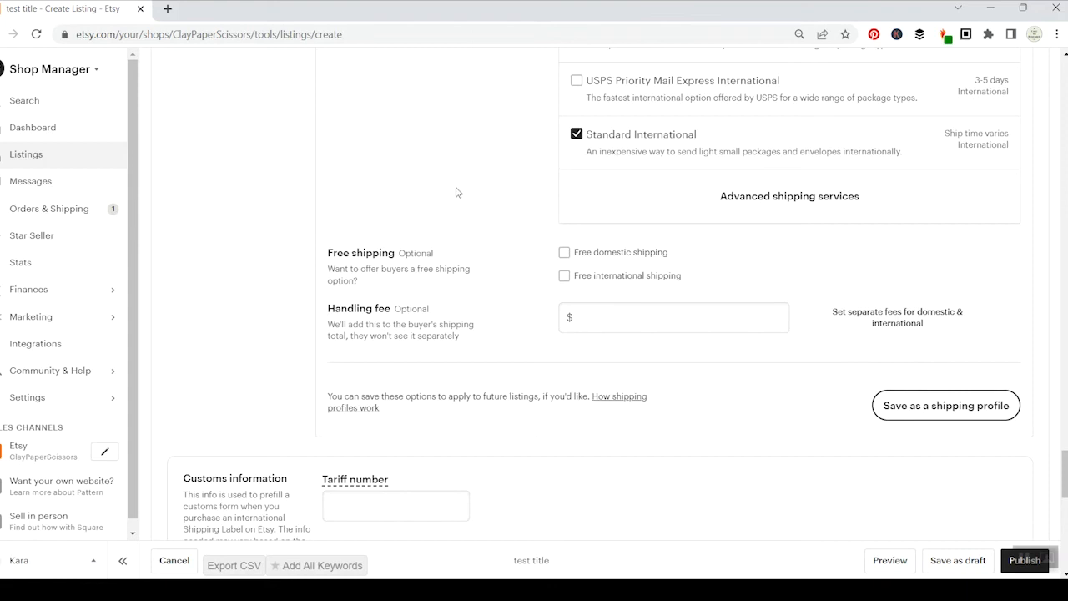
{"action": "scroll", "coordinate": [429, 158], "scroll_direction": "up", "scroll_amount": 3}
{"action": "scroll", "coordinate": [474, 293], "scroll_direction": "down", "scroll_amount": 5}
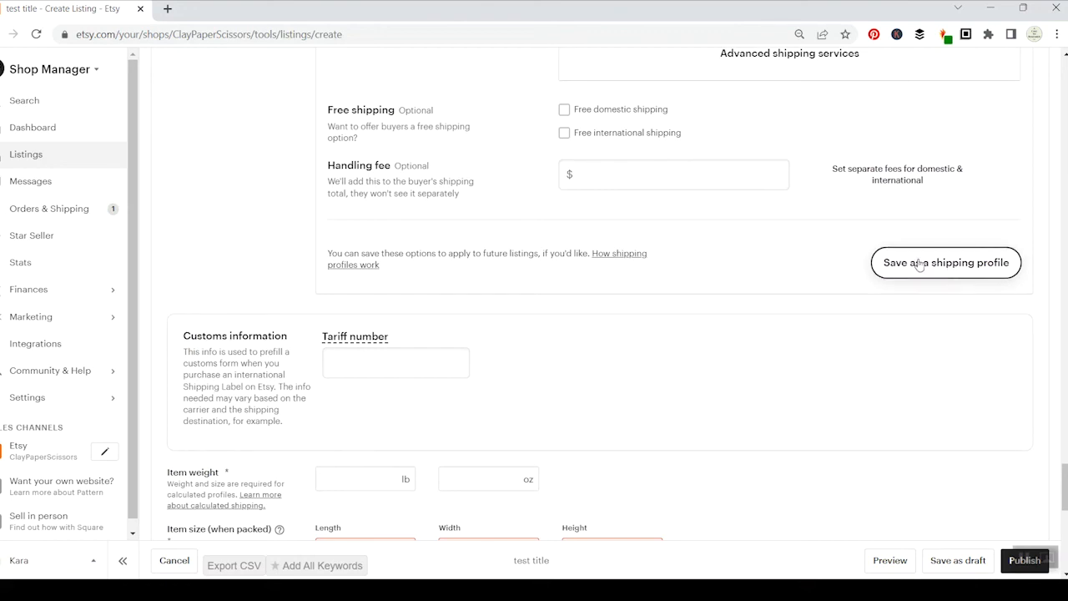
{"action": "left_click", "coordinate": [918, 264]}
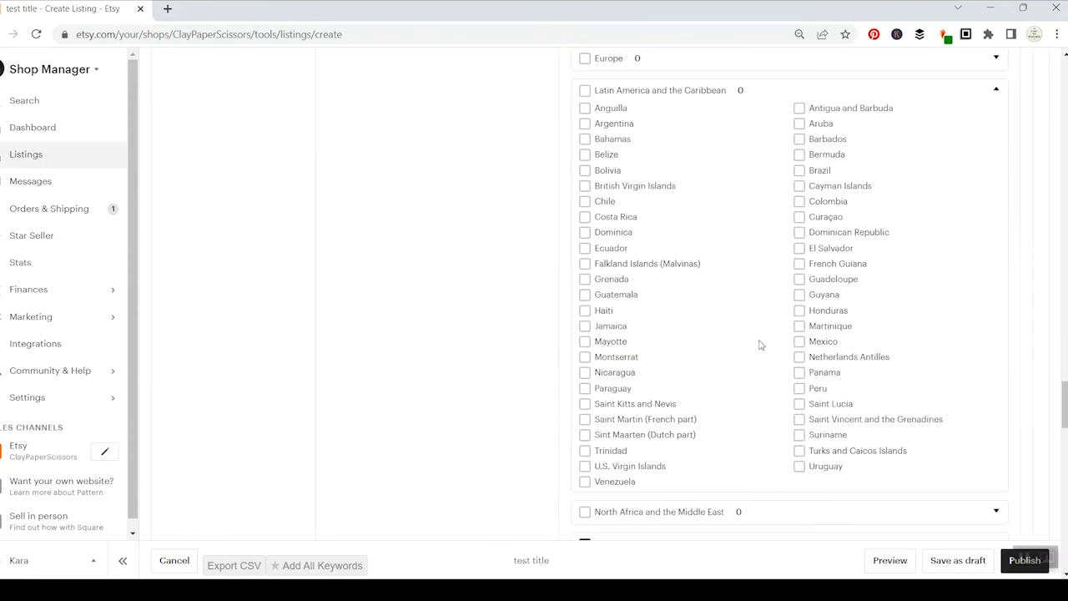
Look through the saved shipping profiles, including the Printful ones, in the listing's shipping options
{"action": "scroll", "coordinate": [751, 347], "scroll_direction": "up", "scroll_amount": 5}
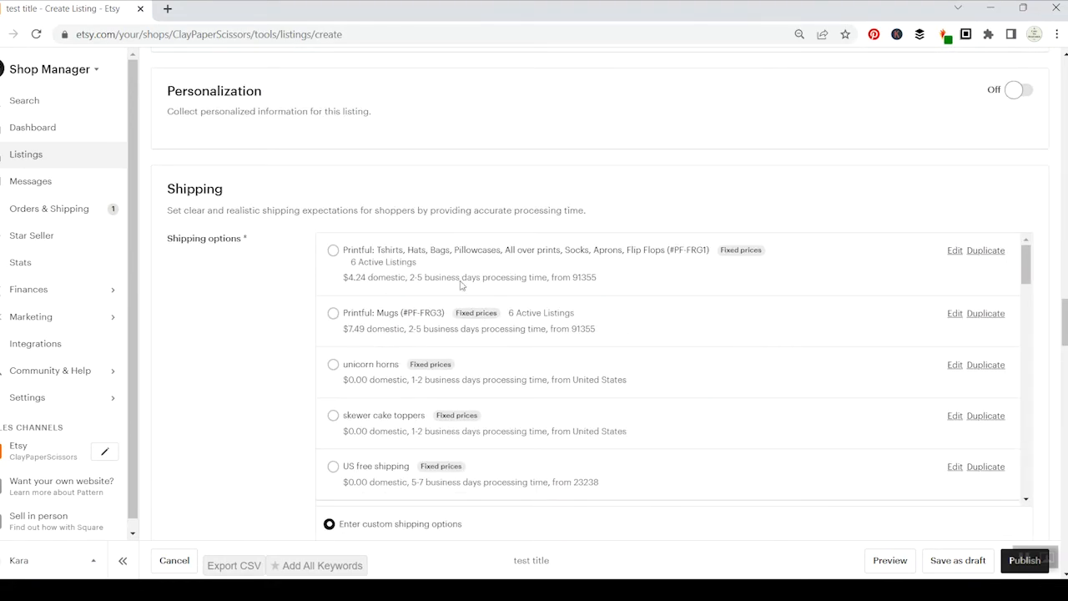
{"action": "scroll", "coordinate": [500, 489], "scroll_direction": "down", "scroll_amount": 2}
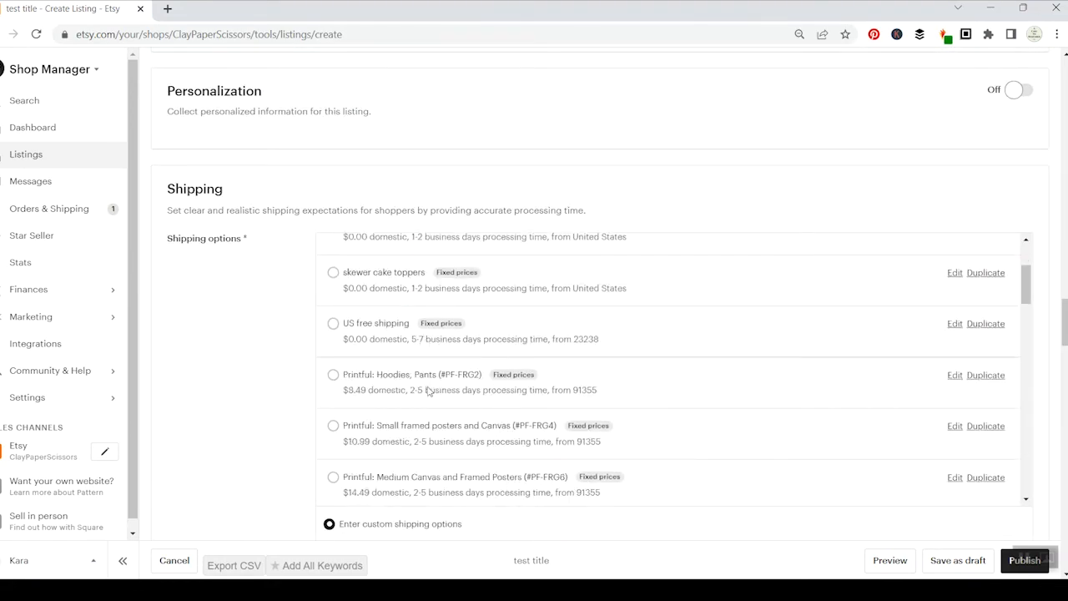
{"action": "scroll", "coordinate": [481, 365], "scroll_direction": "down", "scroll_amount": 3}
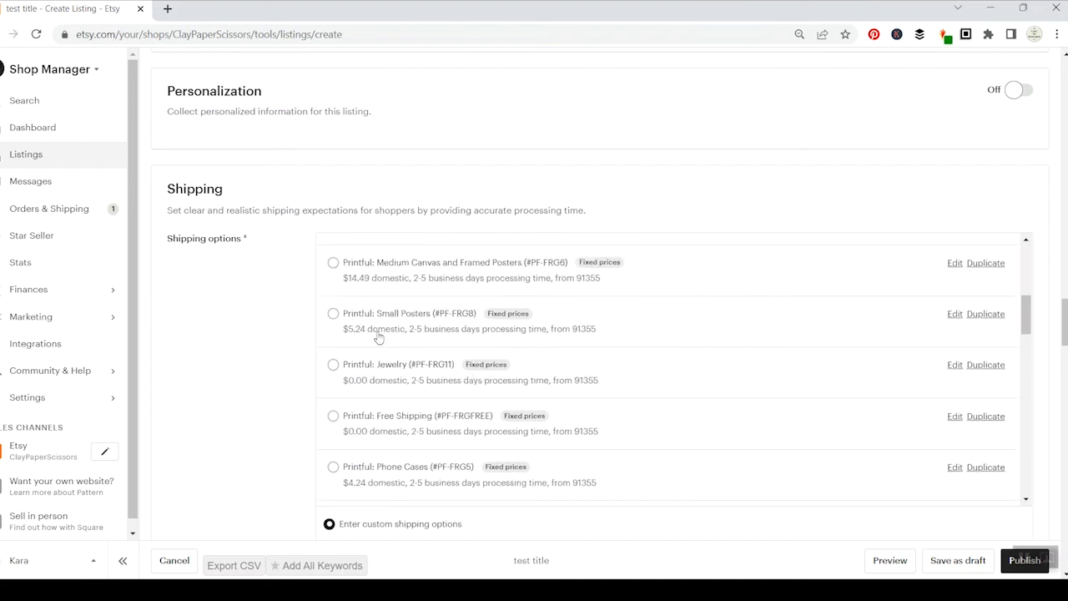
{"action": "left_click", "coordinate": [952, 317]}
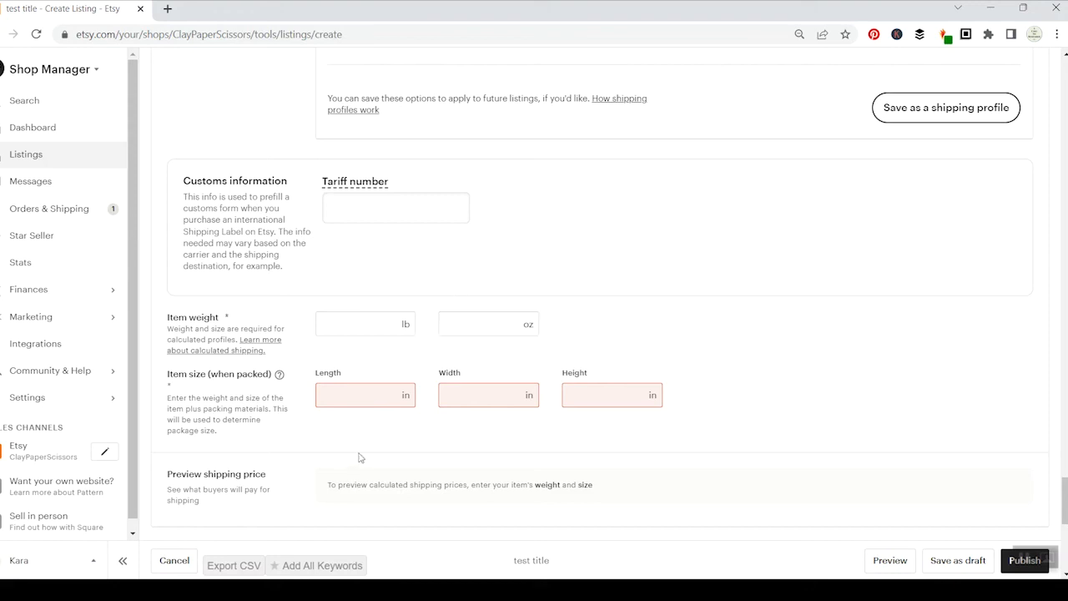
View the available returns and exchanges policies and apply the No returns or exchanges policy to the listing
{"action": "scroll", "coordinate": [631, 458], "scroll_direction": "down", "scroll_amount": 3}
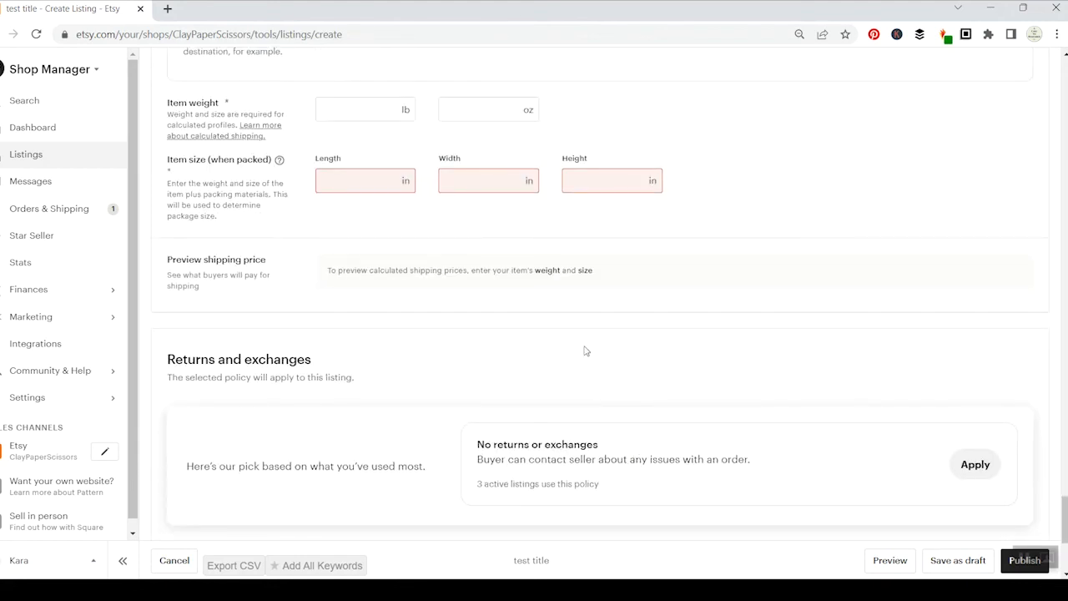
{"action": "scroll", "coordinate": [586, 343], "scroll_direction": "down", "scroll_amount": 2}
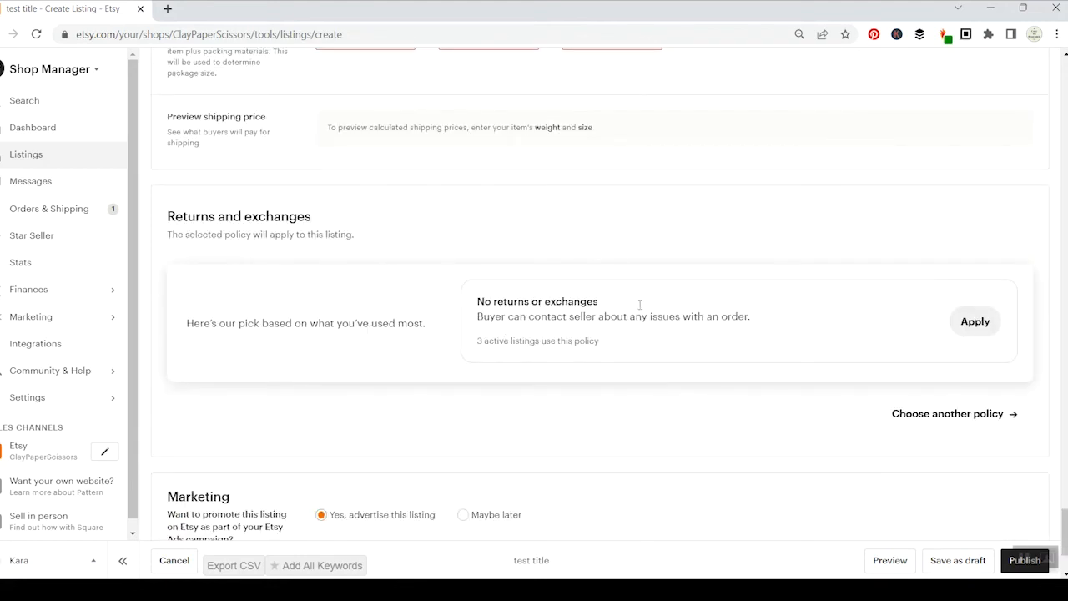
{"action": "scroll", "coordinate": [460, 348], "scroll_direction": "down", "scroll_amount": 1}
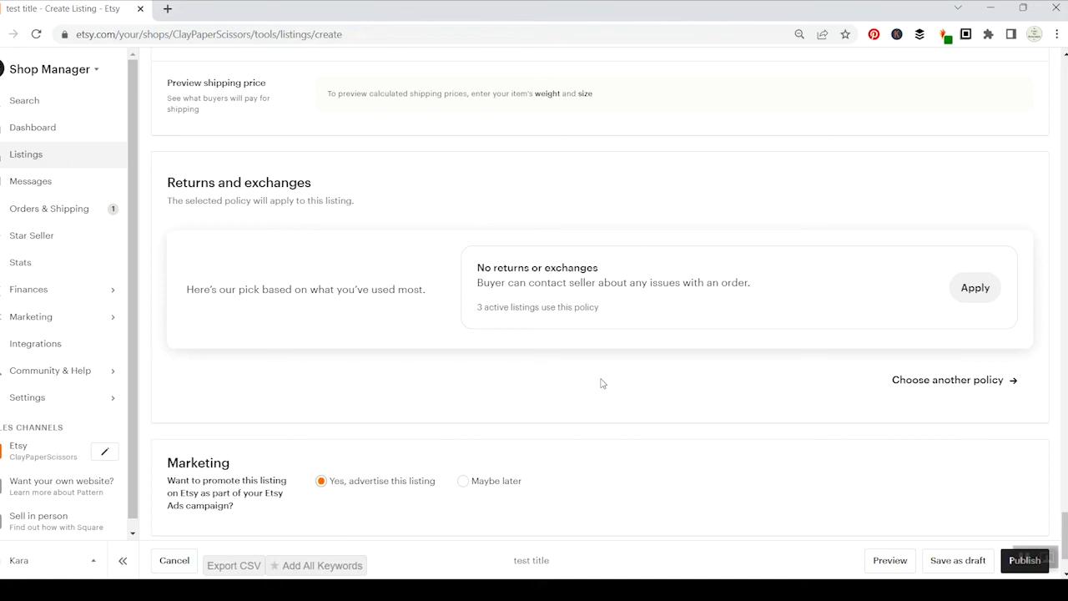
{"action": "left_click", "coordinate": [938, 389]}
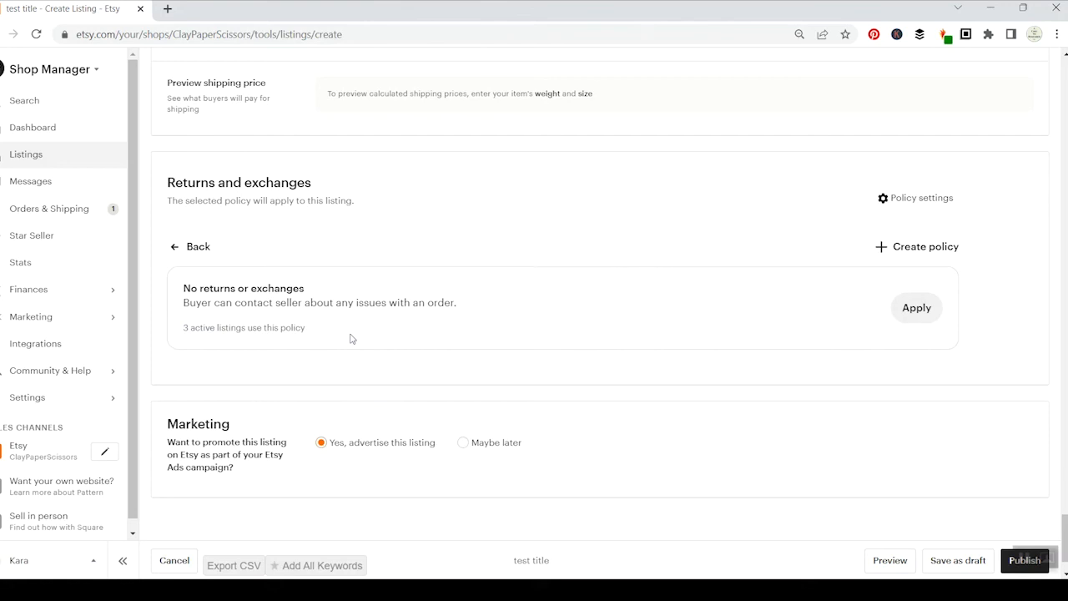
{"action": "left_click", "coordinate": [915, 310]}
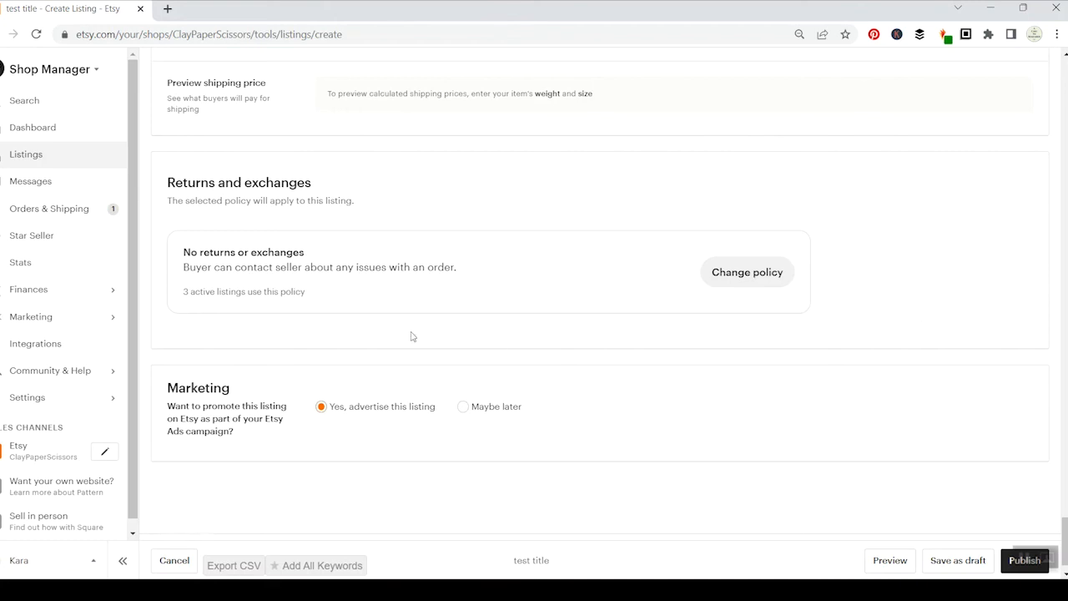
Start creating another returns and exchanges policy and view the return window choices, keeping 30 days of delivery
{"action": "left_click", "coordinate": [739, 281]}
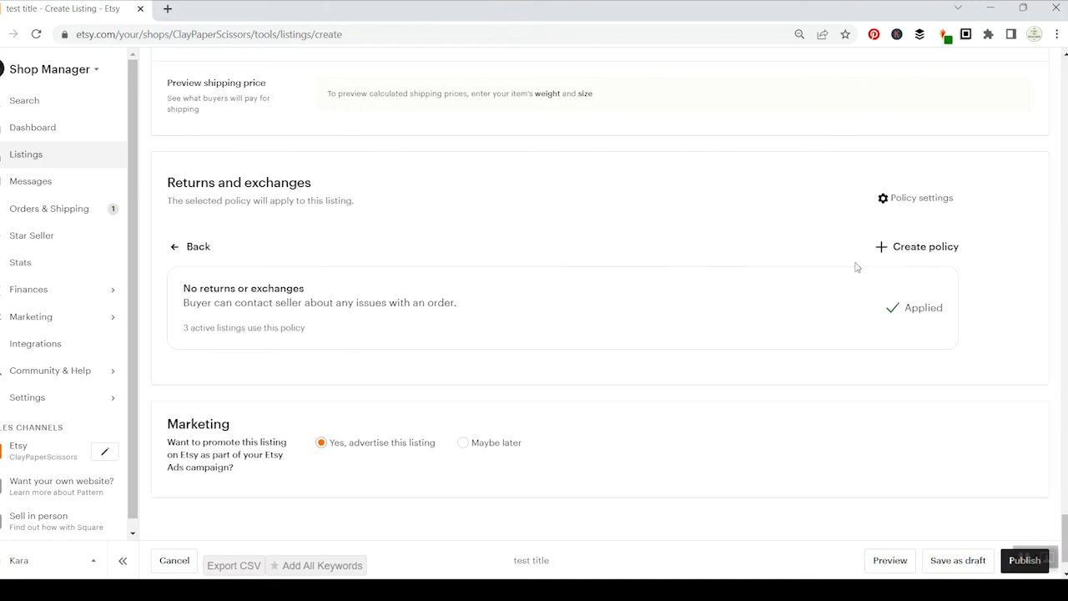
{"action": "left_click", "coordinate": [930, 249]}
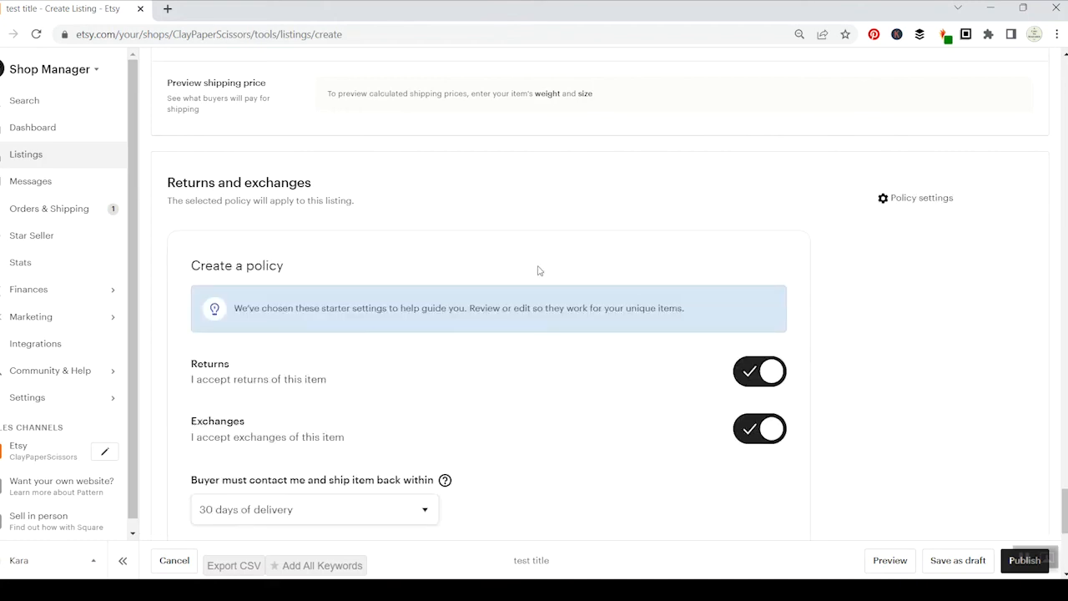
{"action": "scroll", "coordinate": [539, 269], "scroll_direction": "down", "scroll_amount": 1}
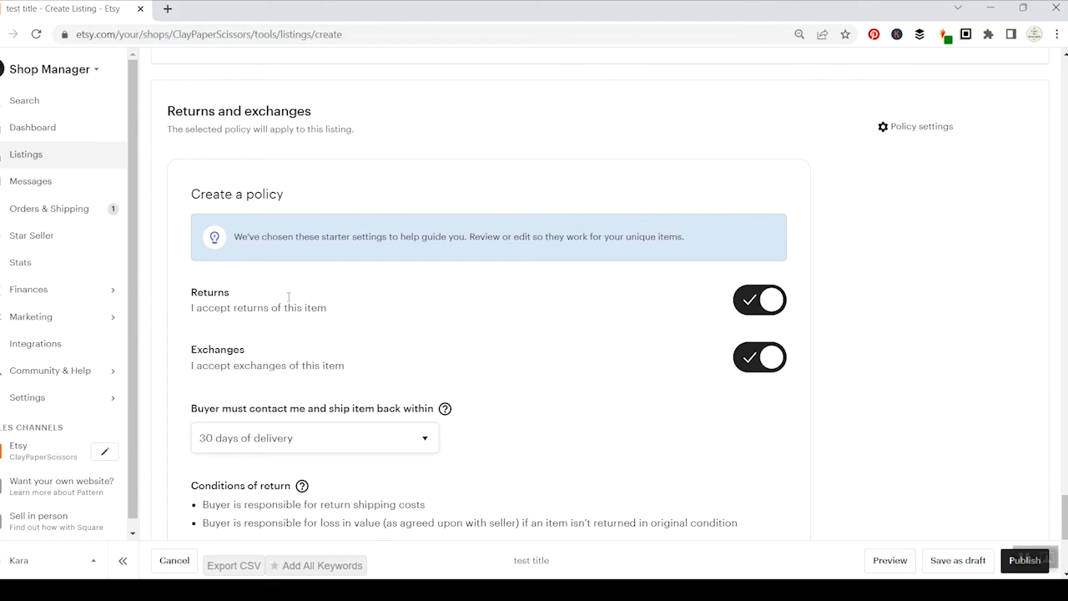
{"action": "scroll", "coordinate": [510, 367], "scroll_direction": "down", "scroll_amount": 2}
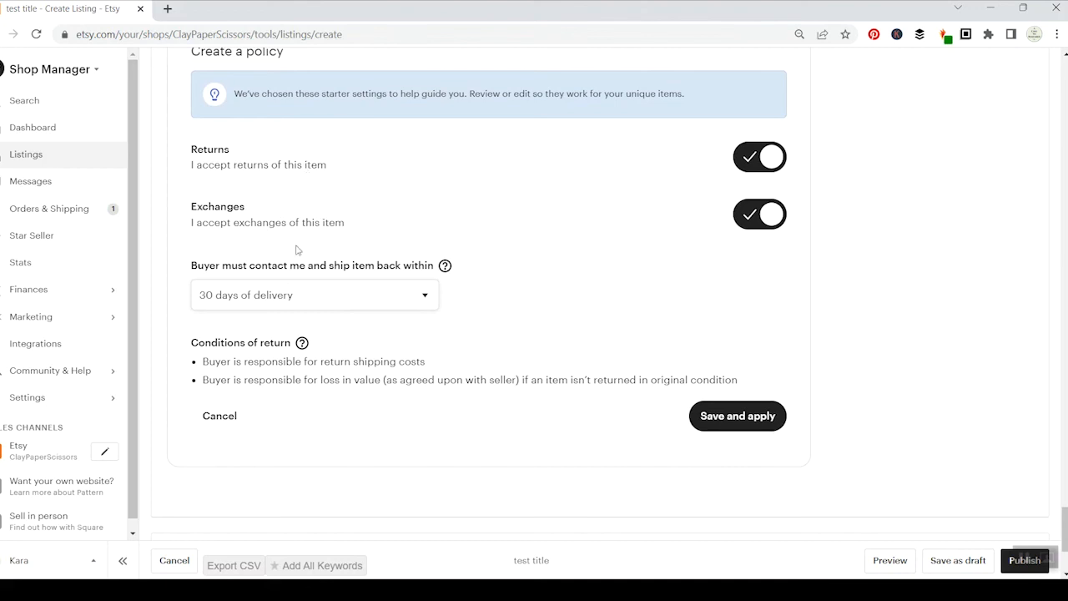
{"action": "left_click", "coordinate": [255, 302]}
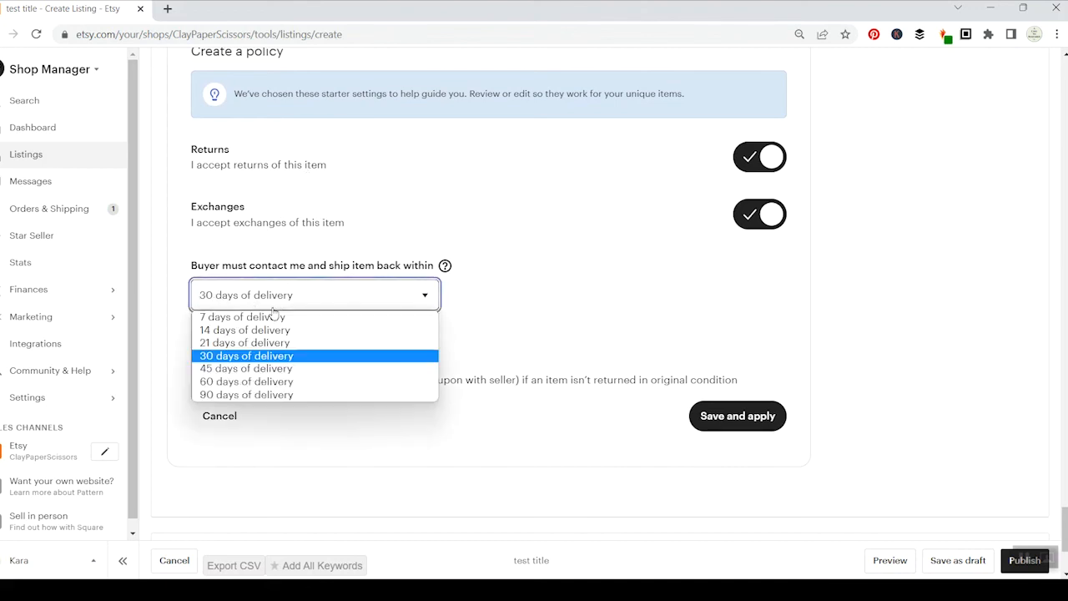
{"action": "left_click", "coordinate": [406, 307]}
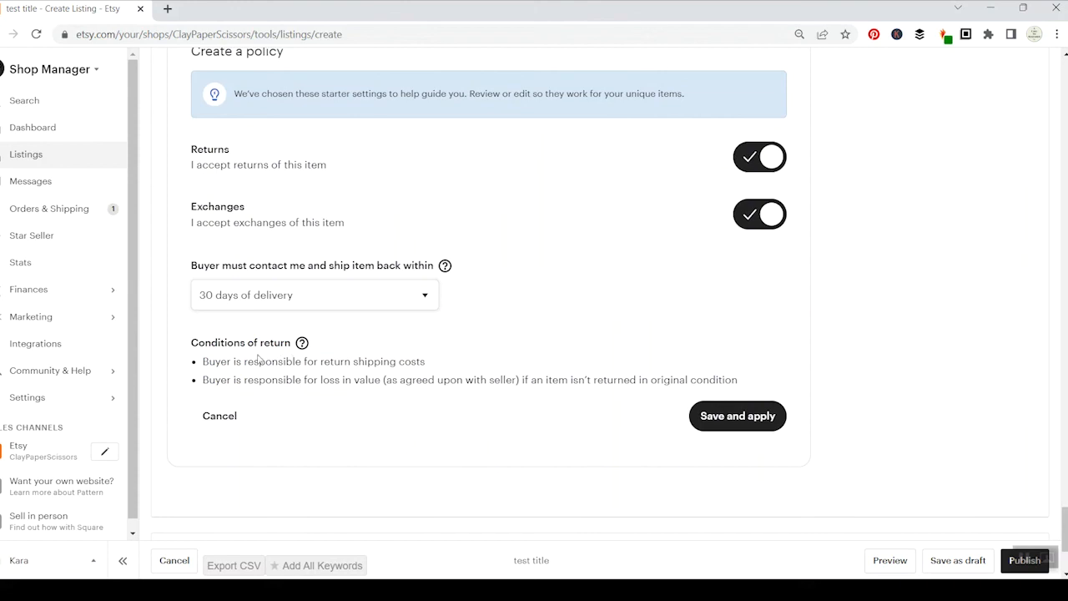
Examine the conditions of return on shipping costs and loss in value in the new policy
{"action": "left_click_drag", "start_coordinate": [204, 362], "coordinate": [447, 359]}
{"action": "left_click", "coordinate": [448, 361]}
{"action": "left_click_drag", "start_coordinate": [204, 382], "coordinate": [746, 386]}
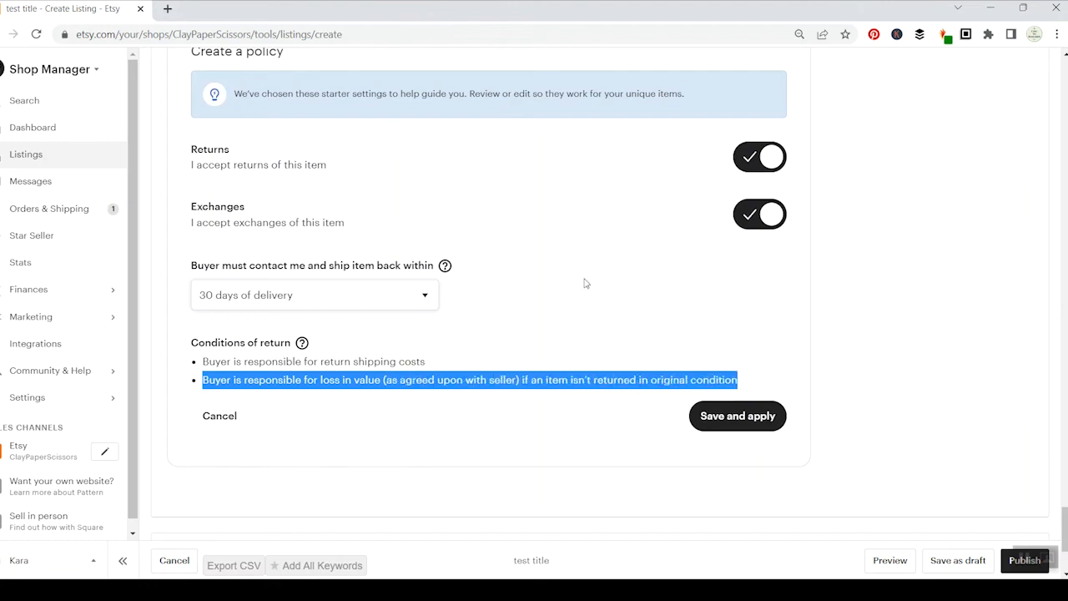
Accept returns but not exchanges in the new policy, and save and apply it to the listing
{"action": "left_click", "coordinate": [750, 161]}
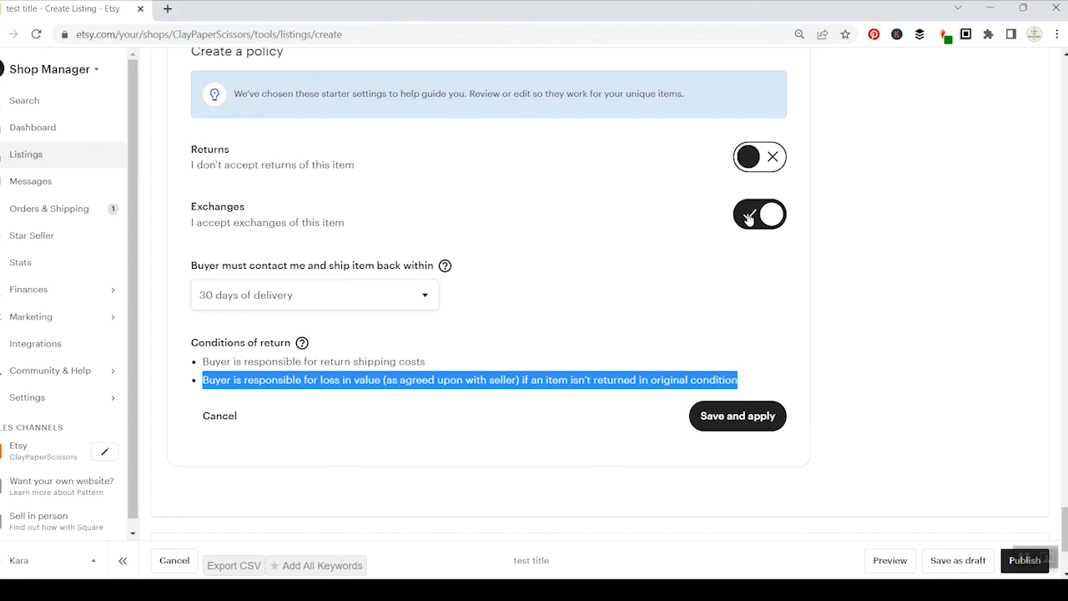
{"action": "left_click", "coordinate": [774, 152]}
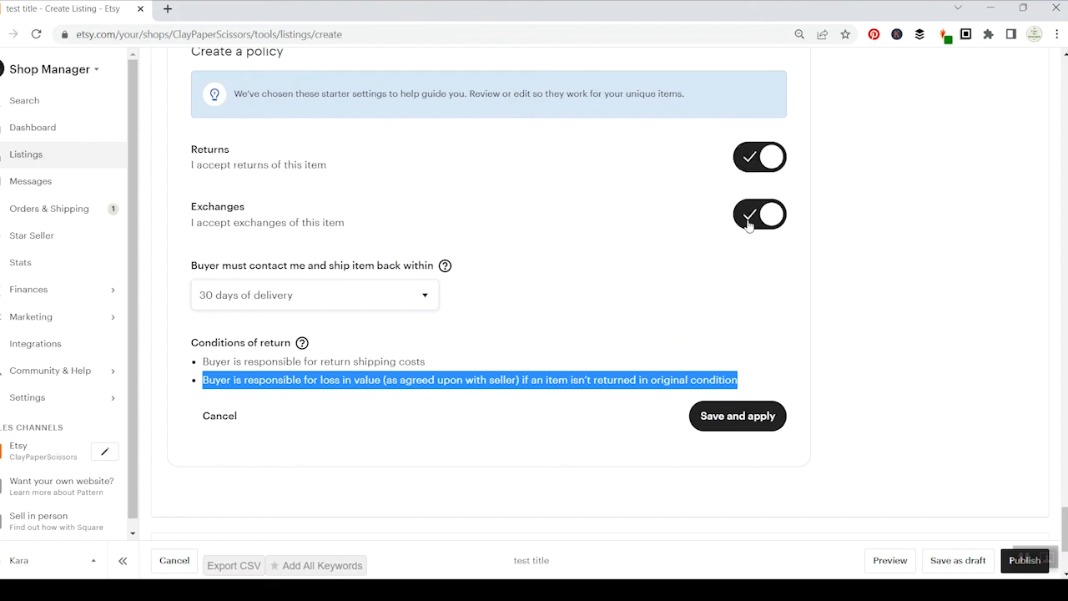
{"action": "left_click", "coordinate": [748, 214]}
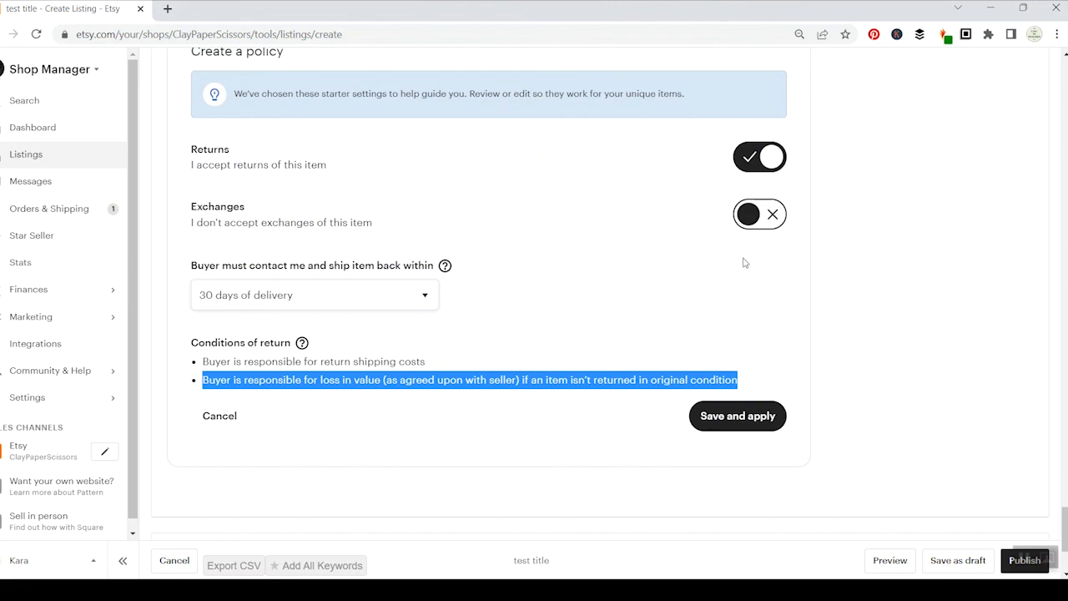
{"action": "left_click", "coordinate": [729, 423]}
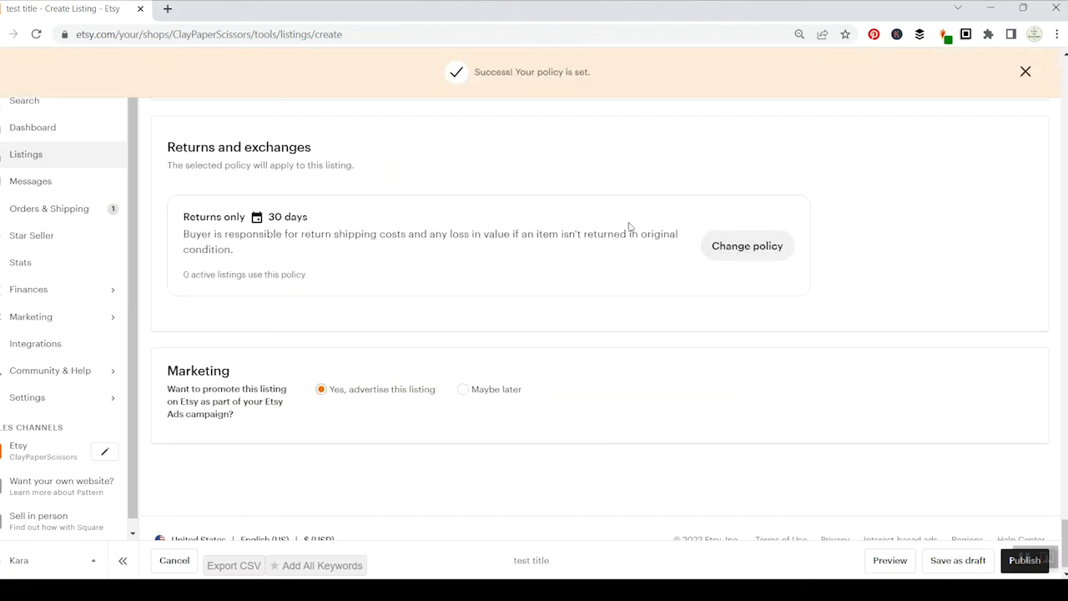
Choose Maybe later for promoting this listing in the Etsy Ads campaign
{"action": "scroll", "coordinate": [626, 265], "scroll_direction": "up", "scroll_amount": 1}
{"action": "scroll", "coordinate": [594, 285], "scroll_direction": "down", "scroll_amount": 2}
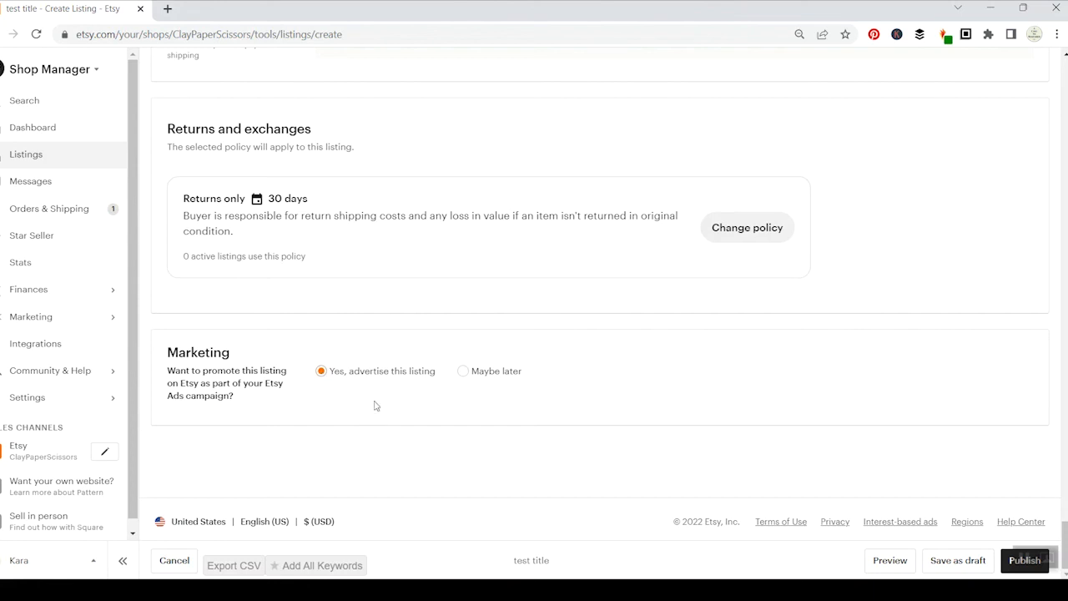
{"action": "left_click", "coordinate": [464, 373]}
Review the listing form from the shipping settings back to the video and title, and the section, tags and materials fields
{"action": "scroll", "coordinate": [556, 416], "scroll_direction": "up", "scroll_amount": 10}
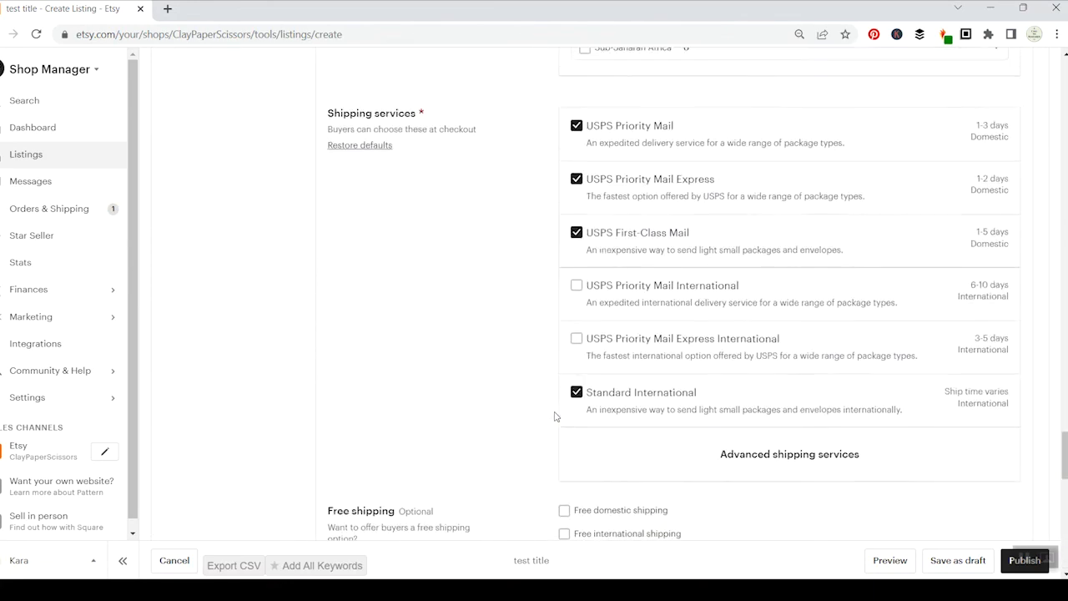
{"action": "scroll", "coordinate": [555, 416], "scroll_direction": "up", "scroll_amount": 10}
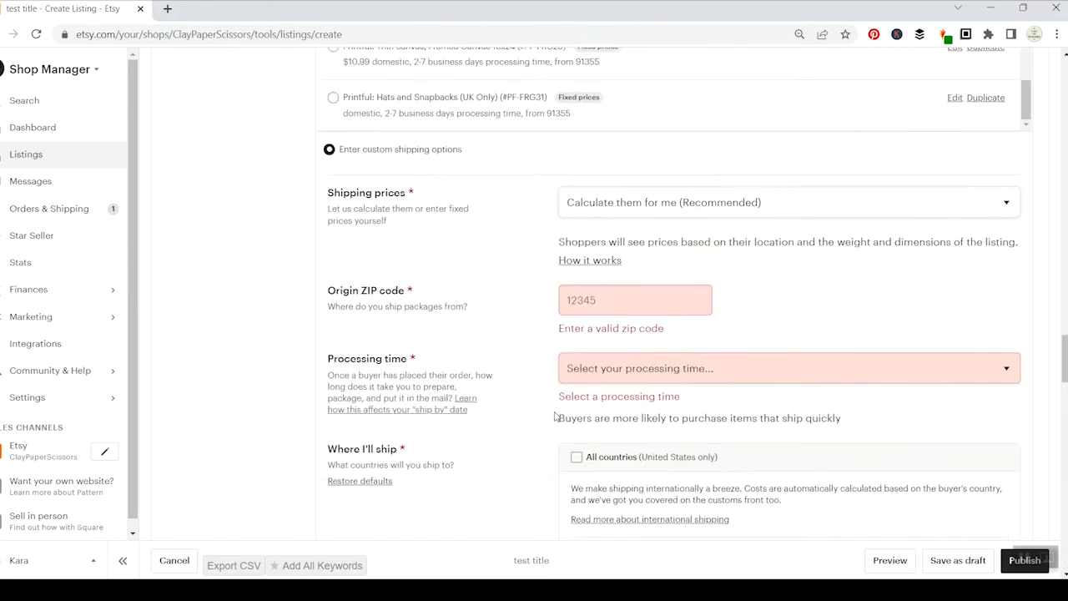
{"action": "scroll", "coordinate": [555, 415], "scroll_direction": "up", "scroll_amount": 15}
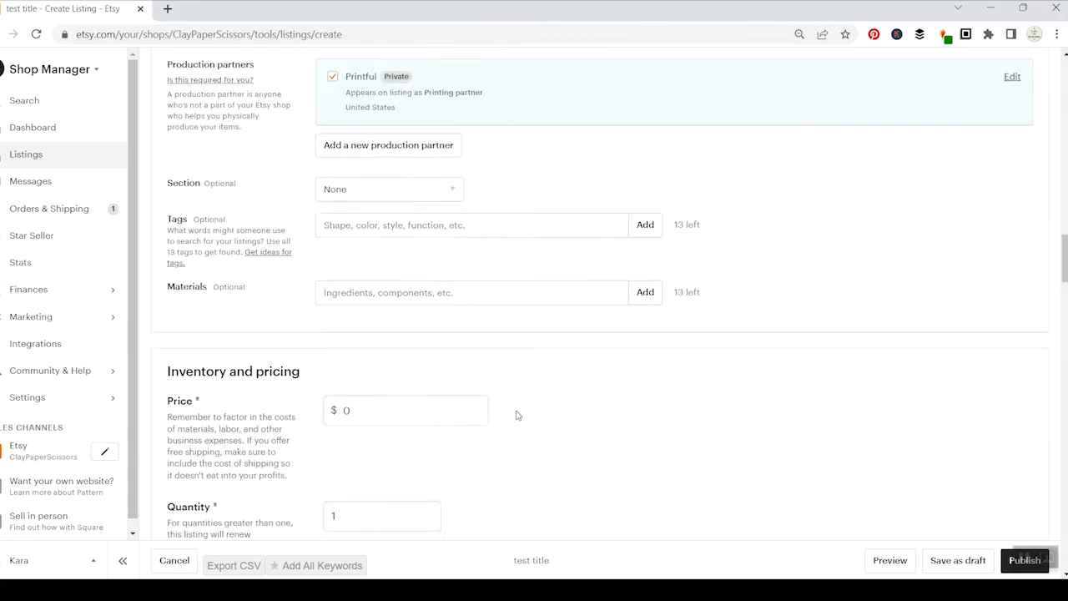
{"action": "scroll", "coordinate": [516, 415], "scroll_direction": "up", "scroll_amount": 15}
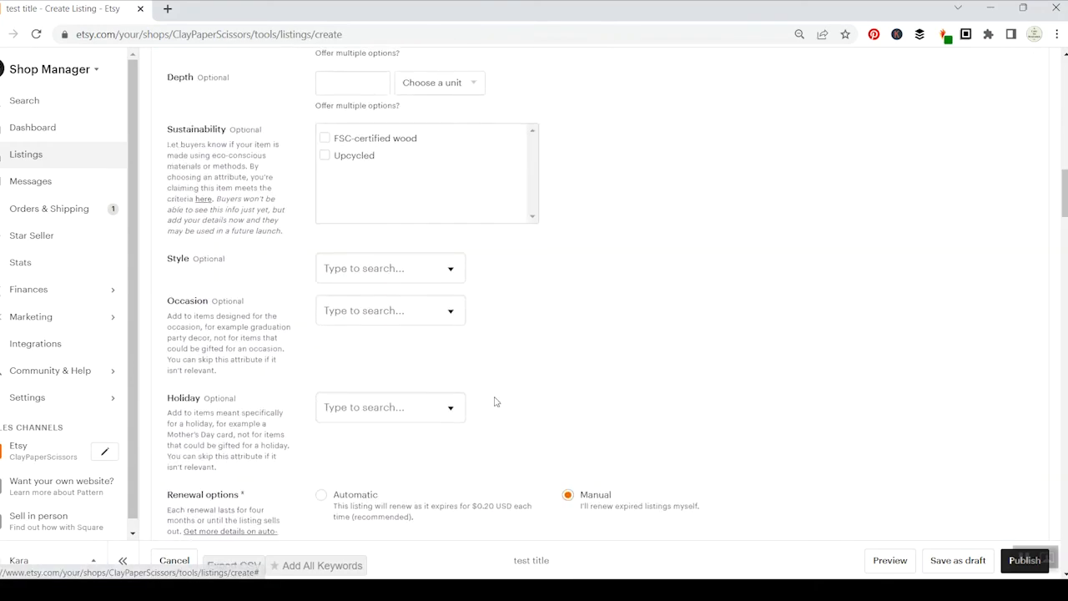
{"action": "scroll", "coordinate": [501, 400], "scroll_direction": "up", "scroll_amount": 15}
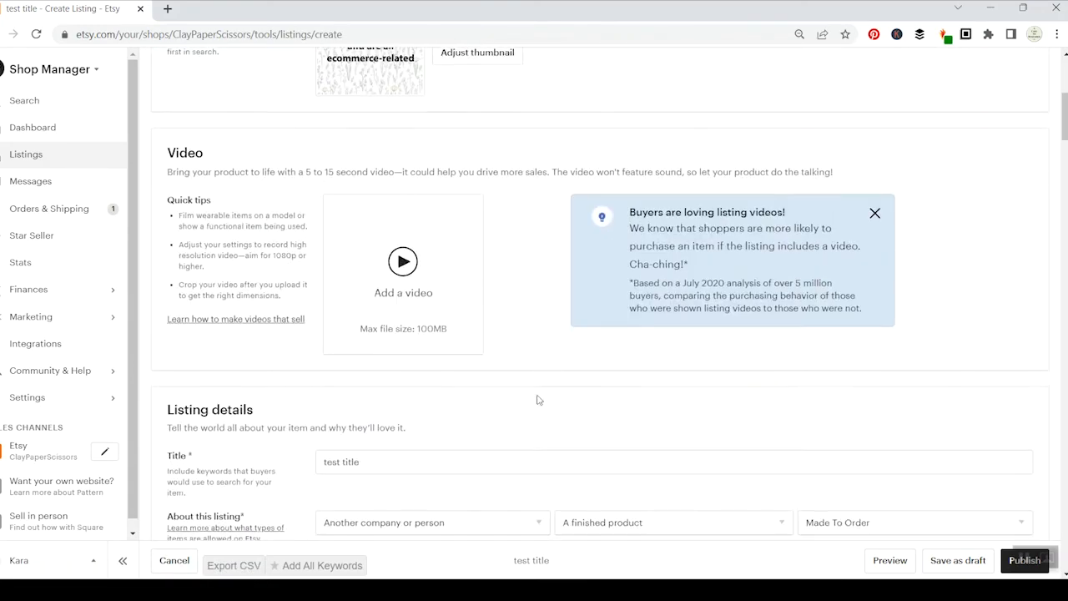
{"action": "scroll", "coordinate": [539, 399], "scroll_direction": "down", "scroll_amount": 15}
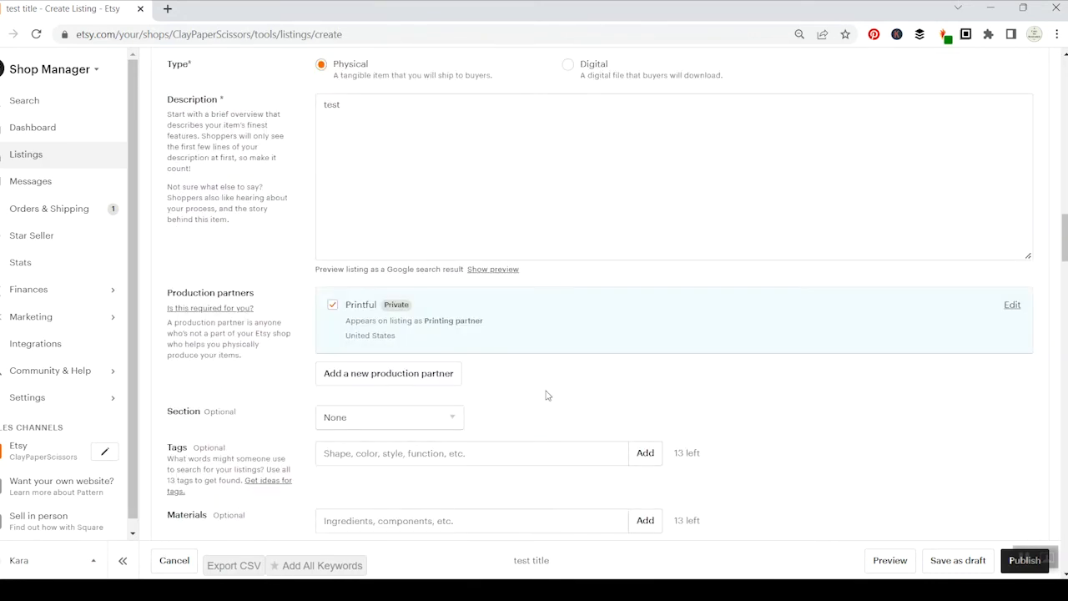
{"action": "scroll", "coordinate": [546, 395], "scroll_direction": "down", "scroll_amount": 3}
{"action": "scroll", "coordinate": [518, 367], "scroll_direction": "up", "scroll_amount": 3}
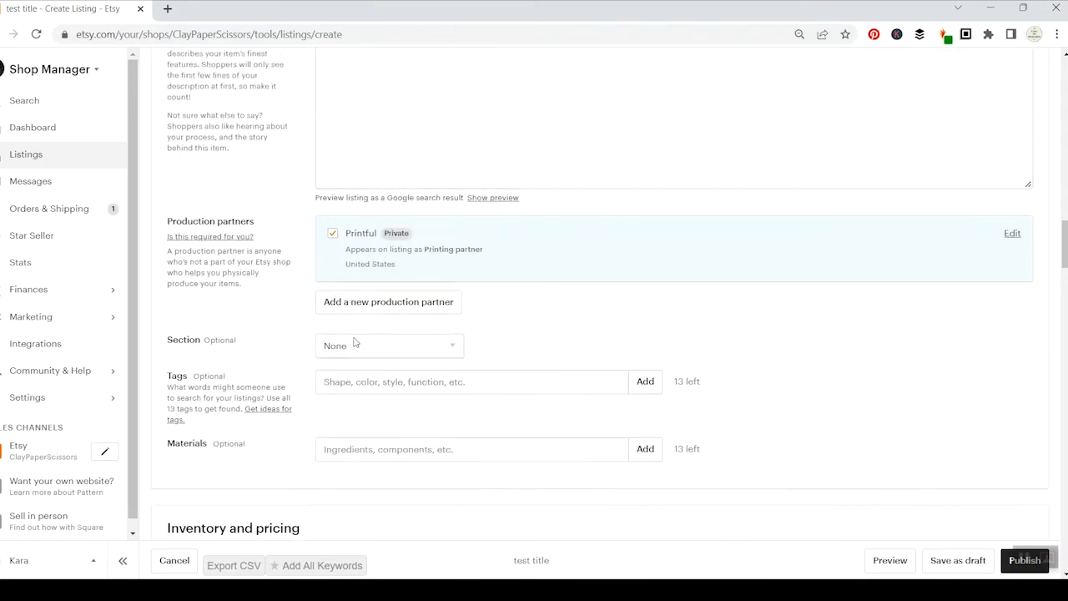